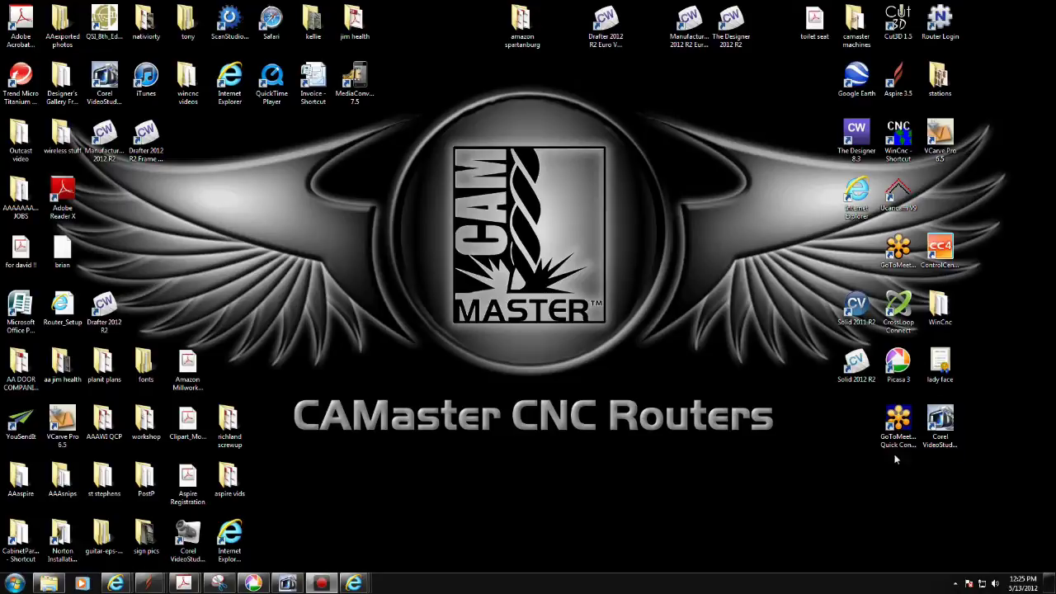
Switch to the general floor plan PDF in Adobe Acrobat, enlarge its window to full screen and view it at 100%.
mouse_move(186, 586)
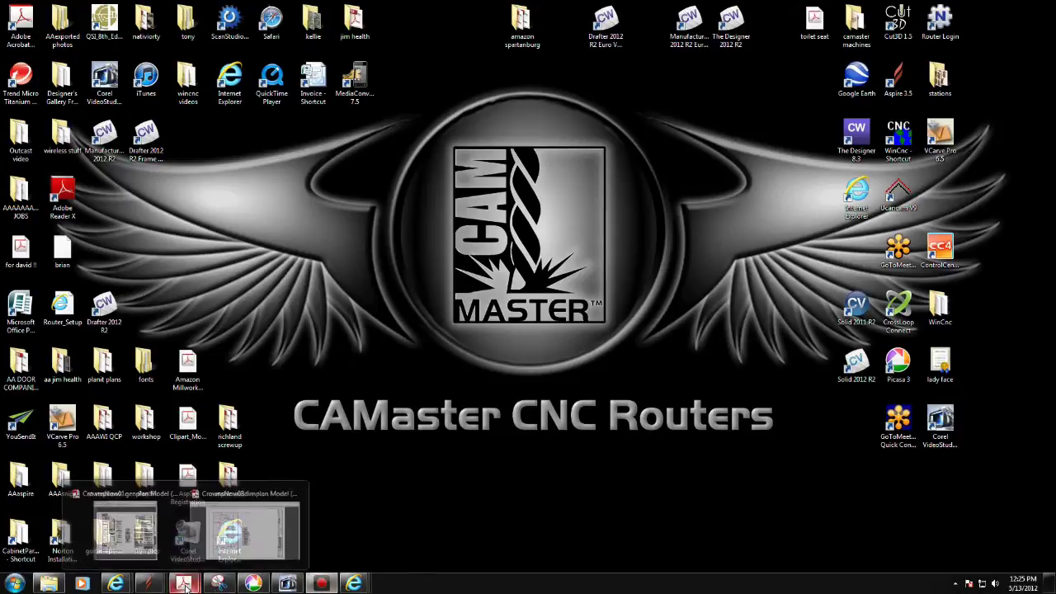
mouse_move(226, 547)
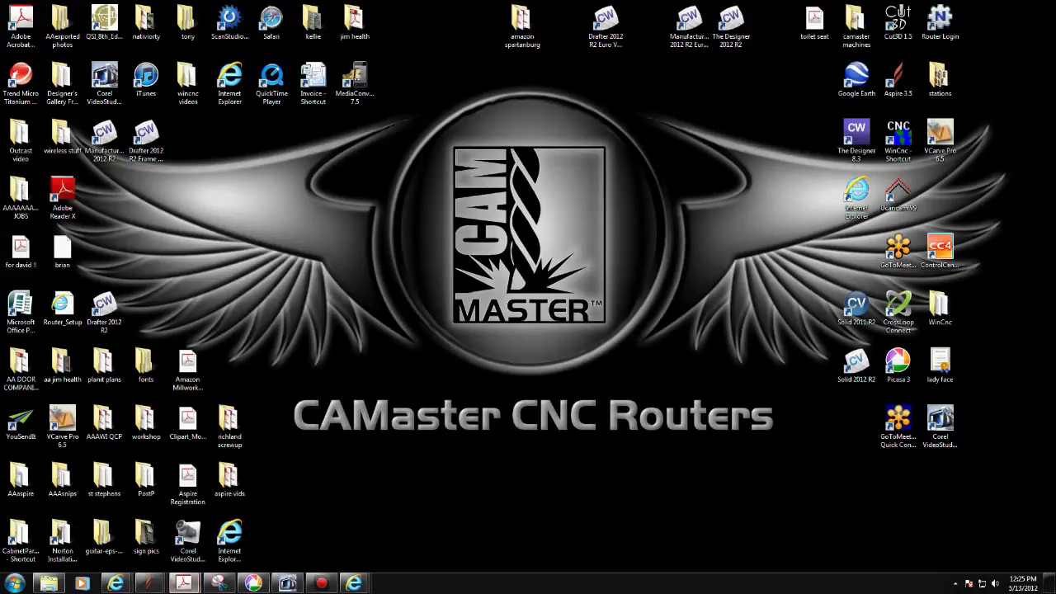
left_click_drag(1055, 72, 486, 38)
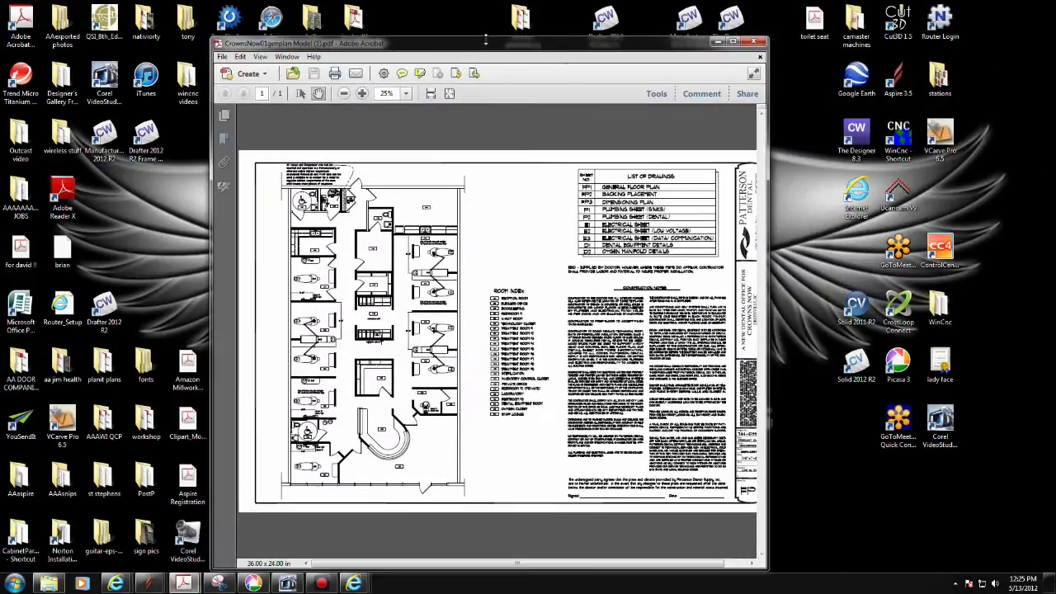
left_click(733, 43)
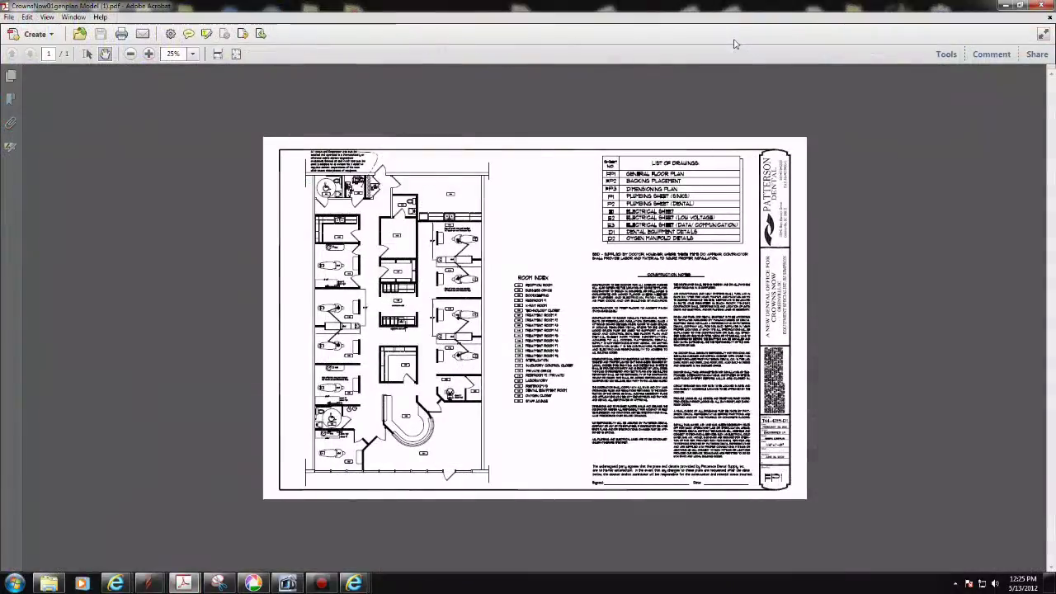
left_click(193, 54)
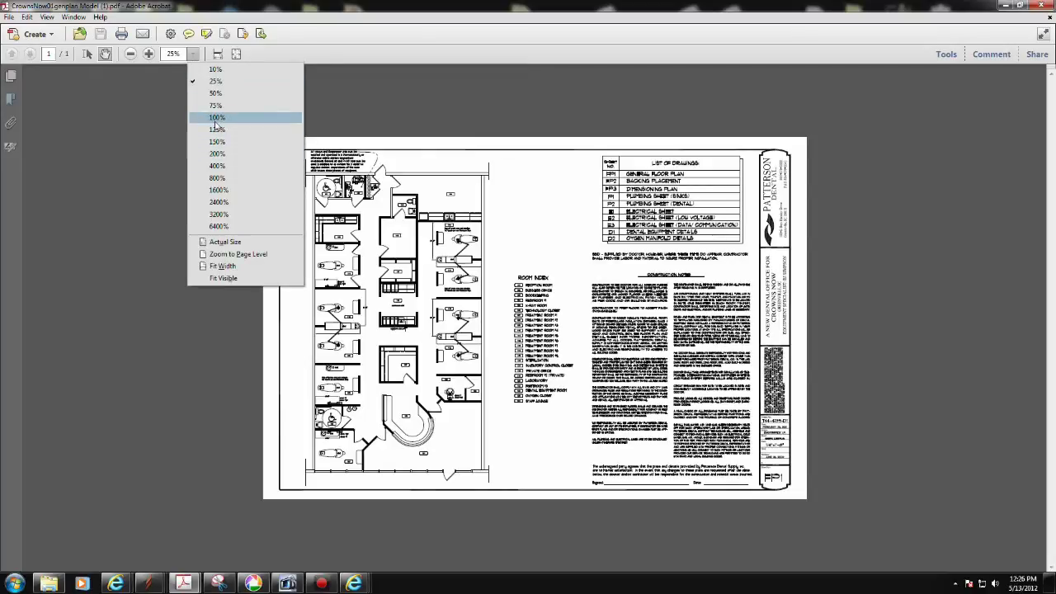
left_click(216, 118)
Examine the general floor plan down to the curved counter of room 102, and minimize the document.
scroll(461, 407, "down", 1)
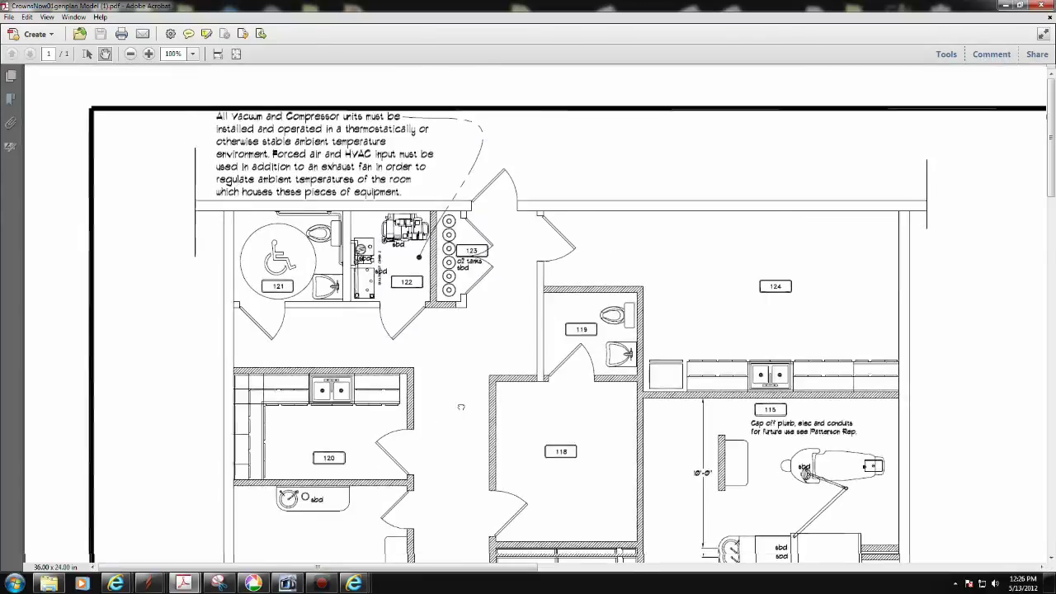
left_click_drag(461, 406, 433, 81)
left_click_drag(585, 457, 492, 220)
mouse_move(463, 435)
left_mouse_down()
mouse_move(527, 225)
mouse_move(511, 198)
left_mouse_up()
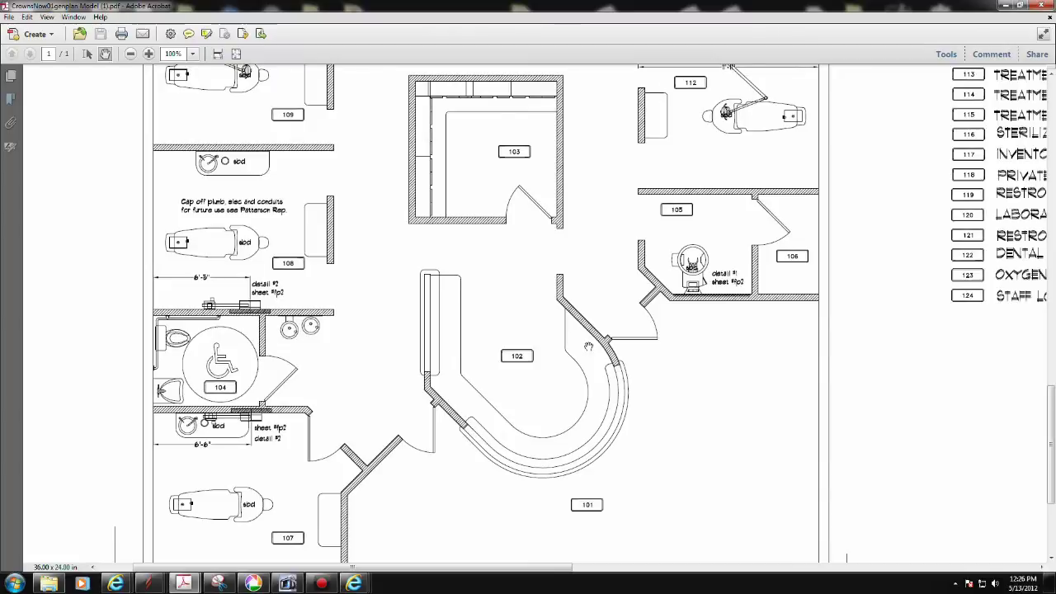
left_click(1003, 6)
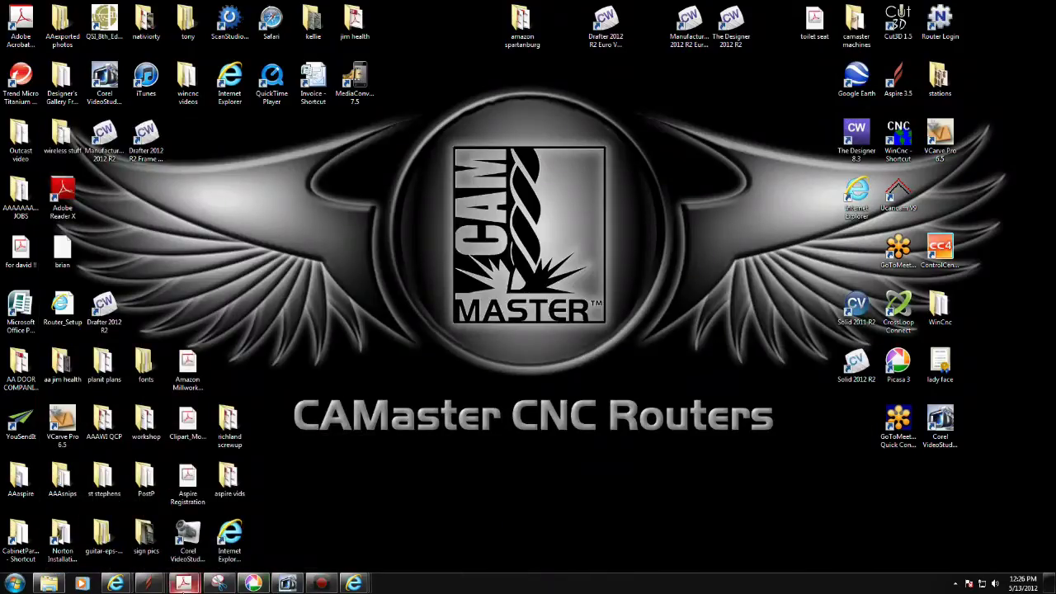
Switch to the CrownsNow03dimplan dimension plan PDF and view it at 100%.
mouse_move(184, 583)
left_click(247, 527)
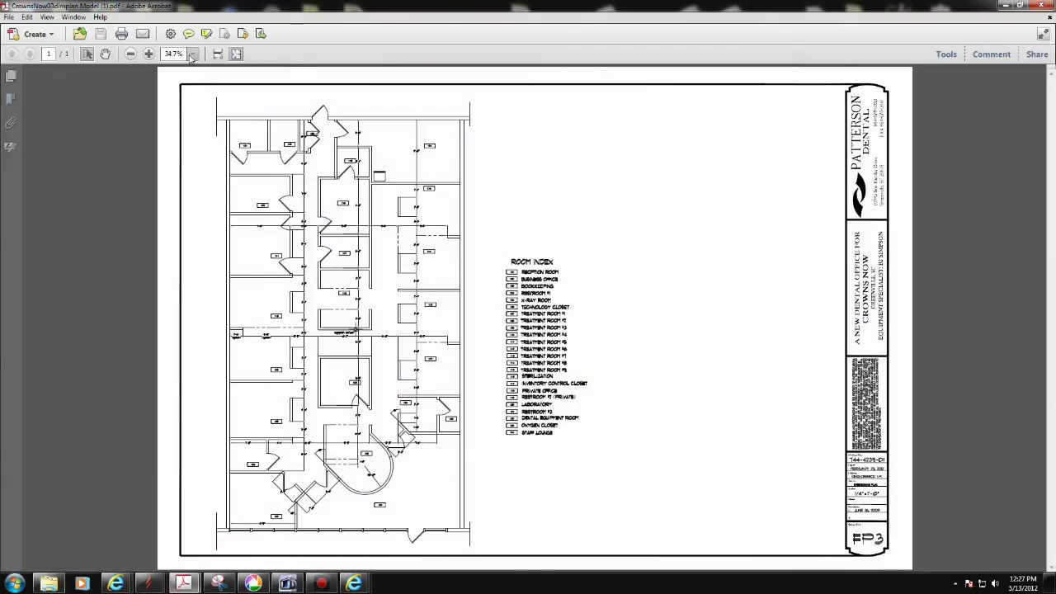
left_click(193, 53)
left_click(218, 120)
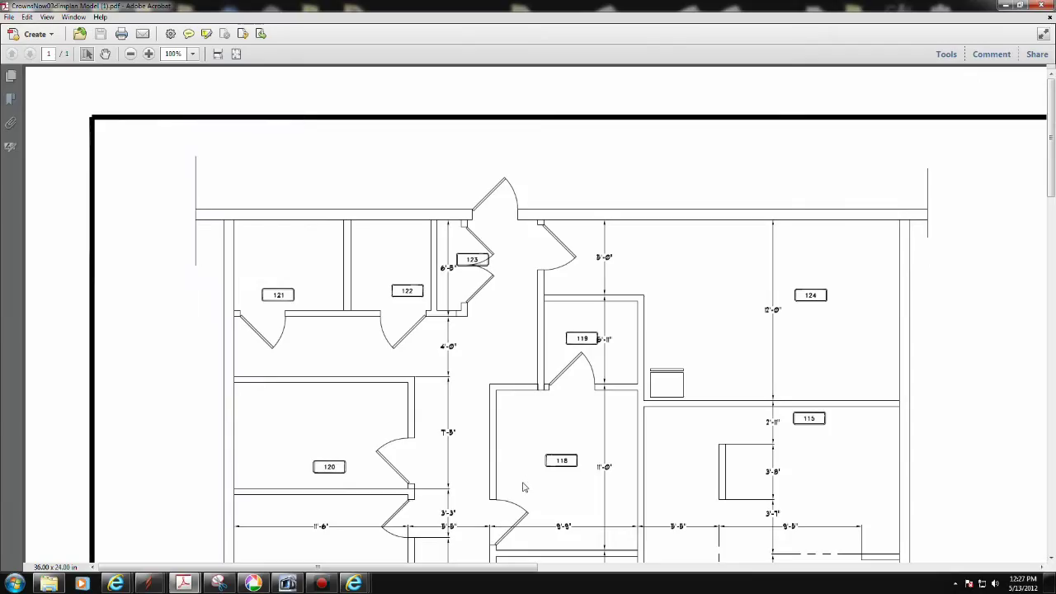
Inspect the dimensions of the curved wall around room 102 on the dimension plan, and minimize the document.
left_click(106, 54)
left_click_drag(504, 495, 480, 122)
left_click_drag(532, 545, 512, 279)
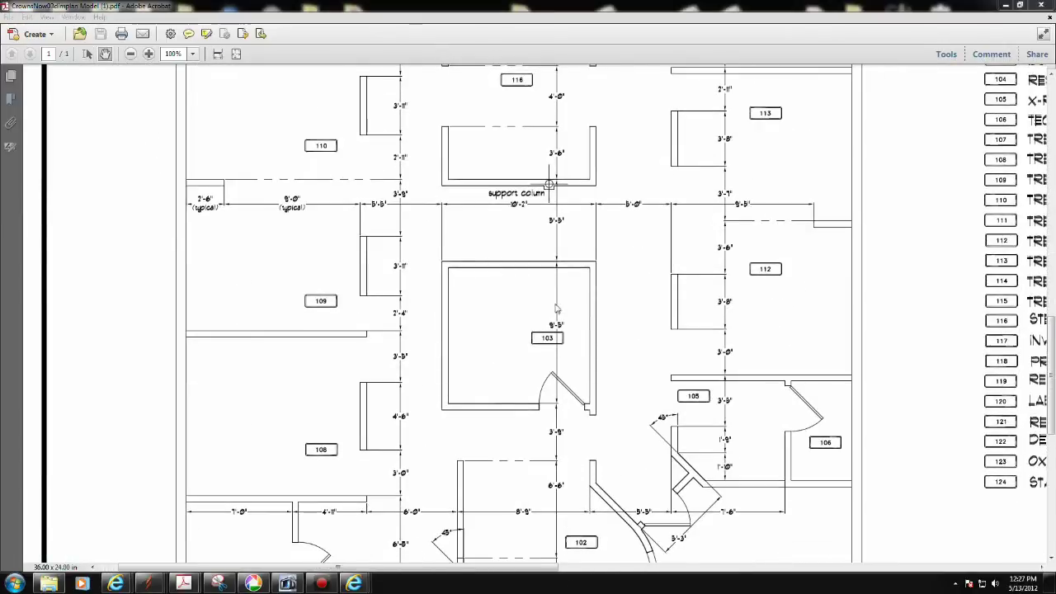
left_click_drag(579, 514, 547, 229)
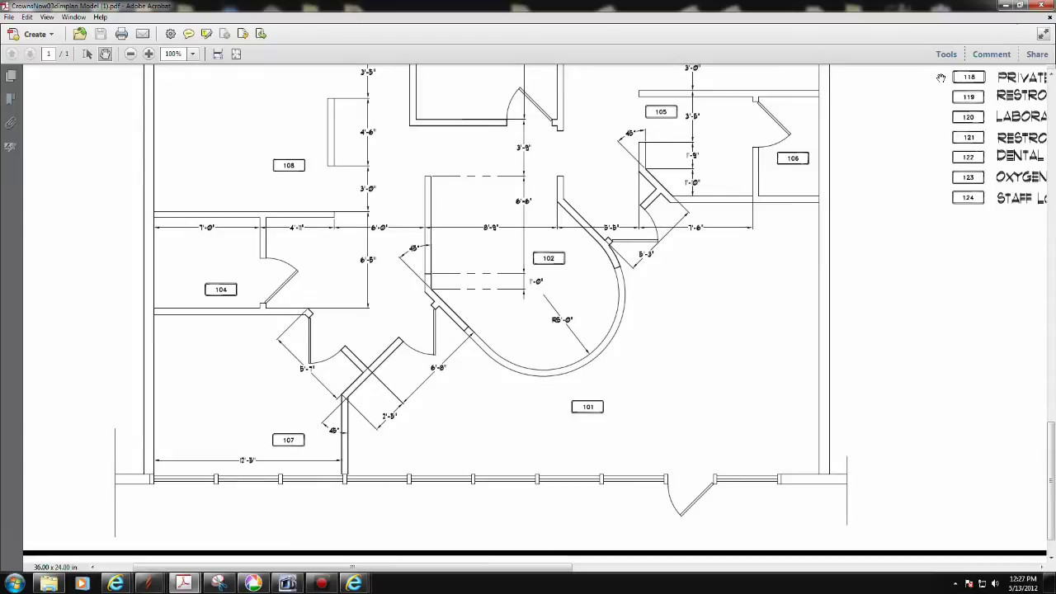
left_click(1007, 6)
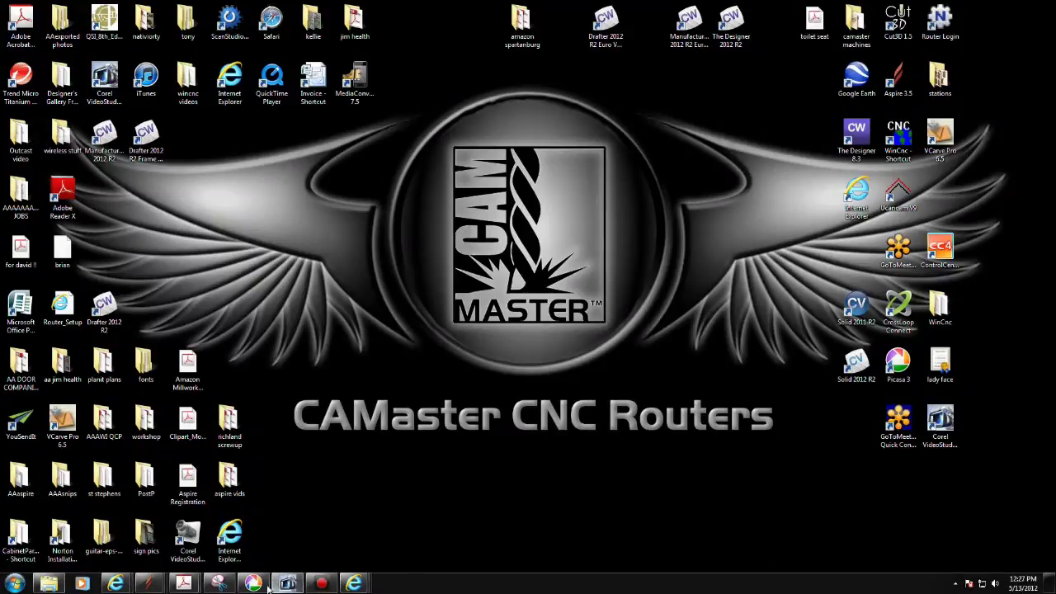
Switch to the radius drawing in Aspire and enlarge its window to full screen.
mouse_move(255, 588)
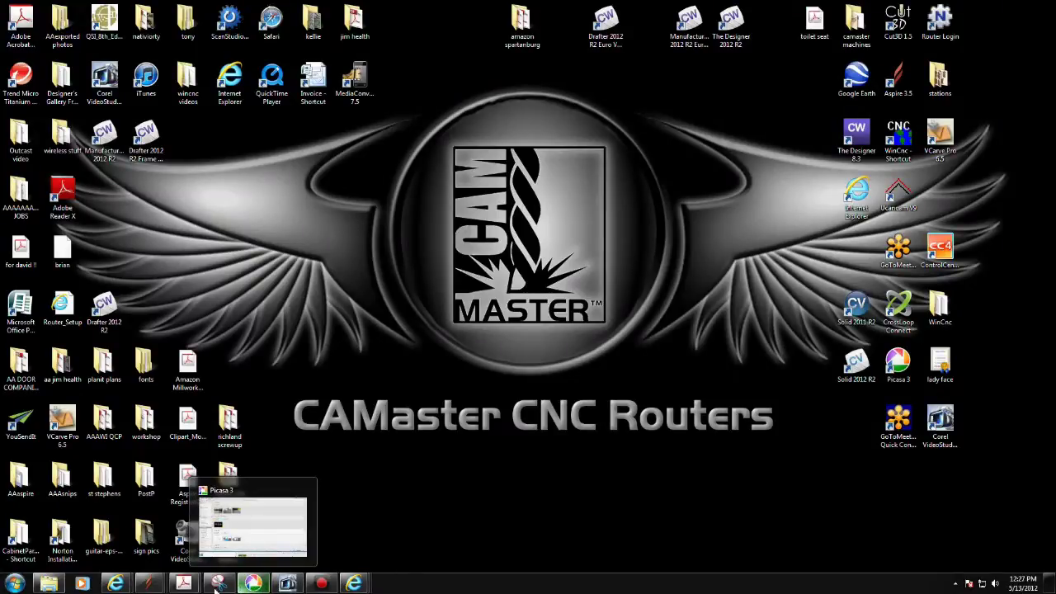
mouse_move(150, 587)
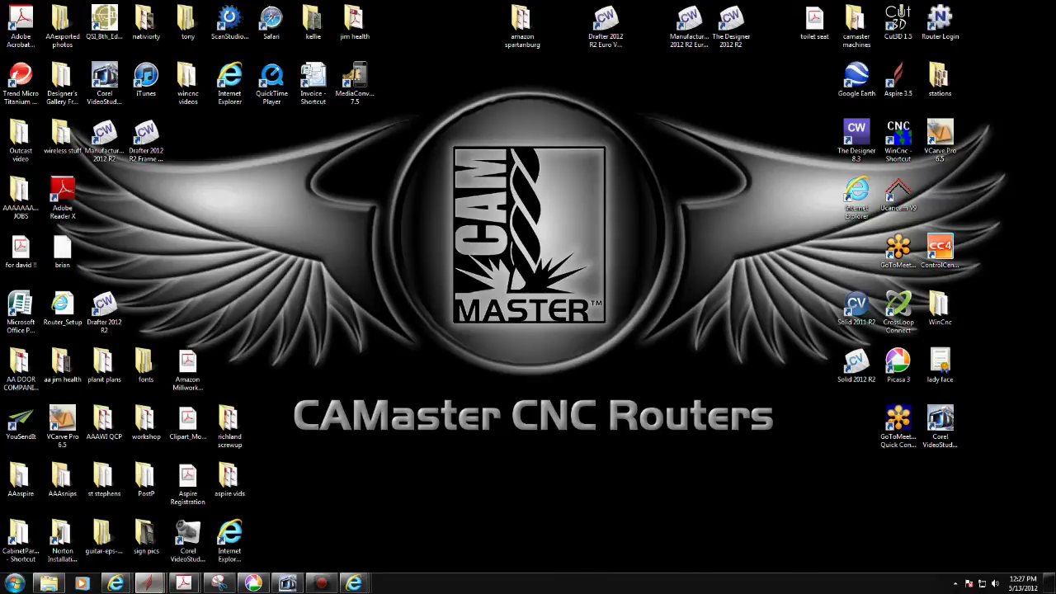
left_click_drag(1055, 116, 645, 134)
left_click(759, 126)
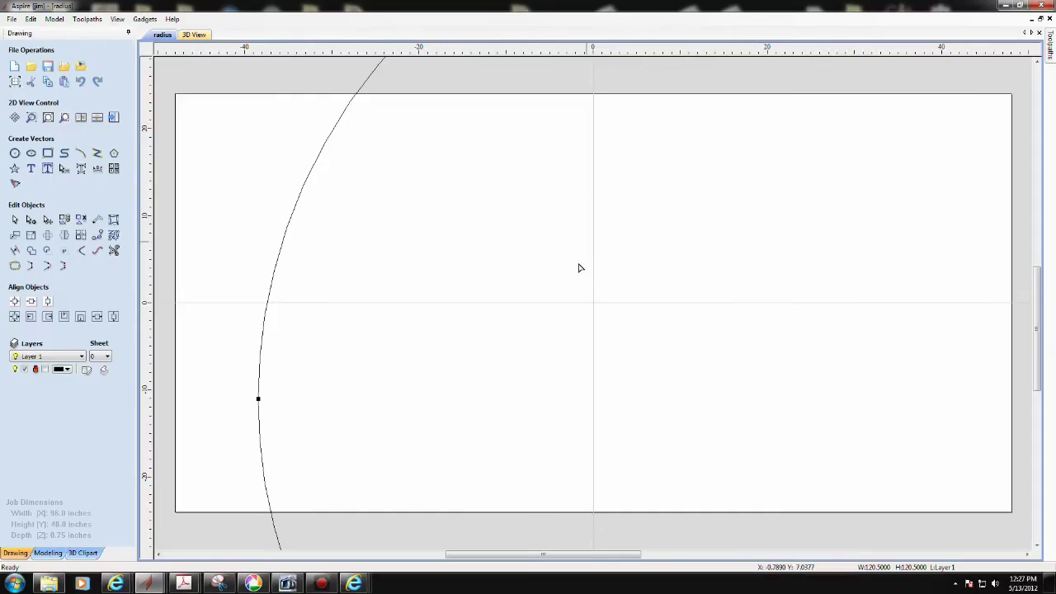
Draw a circle with a 60-inch radius centered at X 0, Y 0.
scroll(583, 277, "down", 3)
left_click(387, 325)
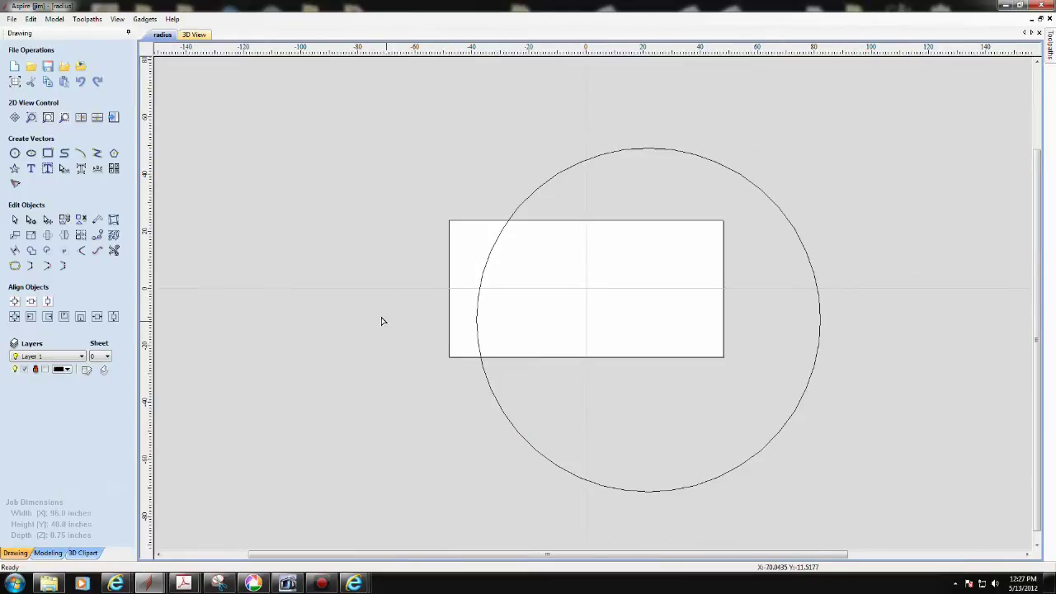
left_click(15, 153)
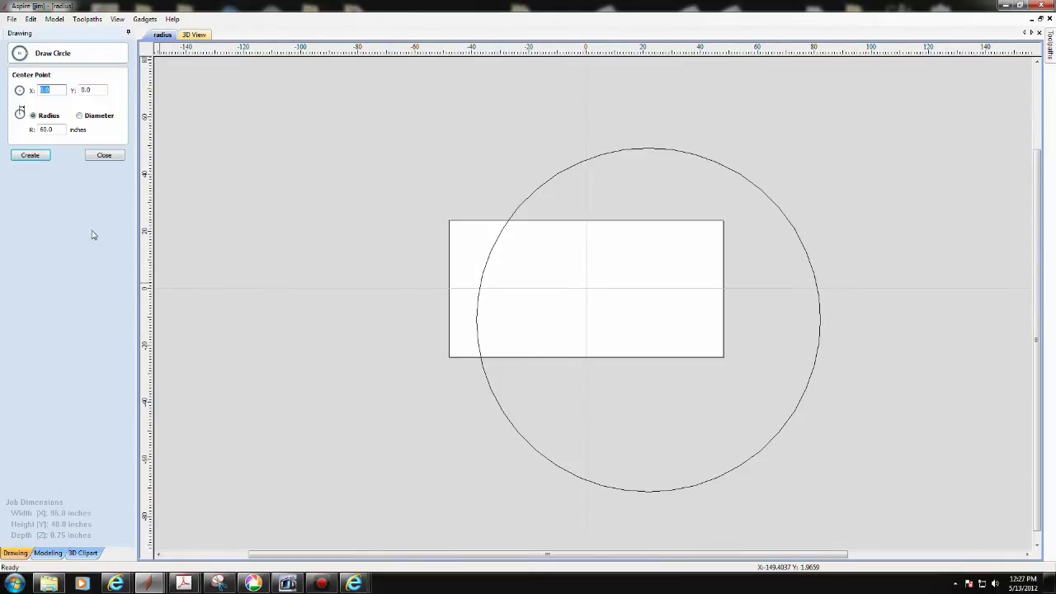
left_click(30, 155)
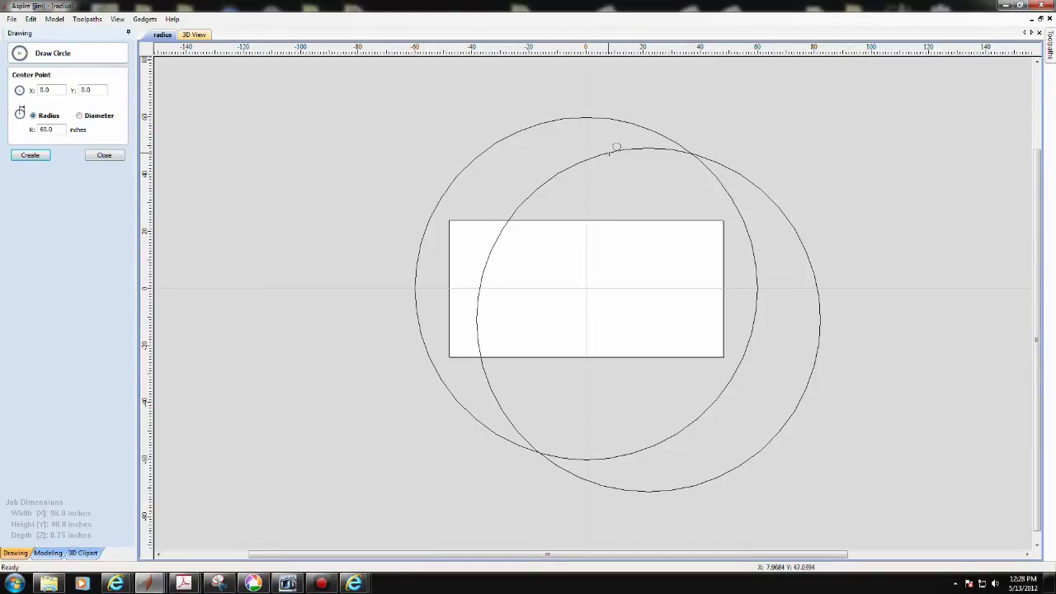
Leave circle drawing and delete the older off-center circle, keeping the one centered on the material.
key("Escape")
left_click(612, 155)
right_click(613, 155)
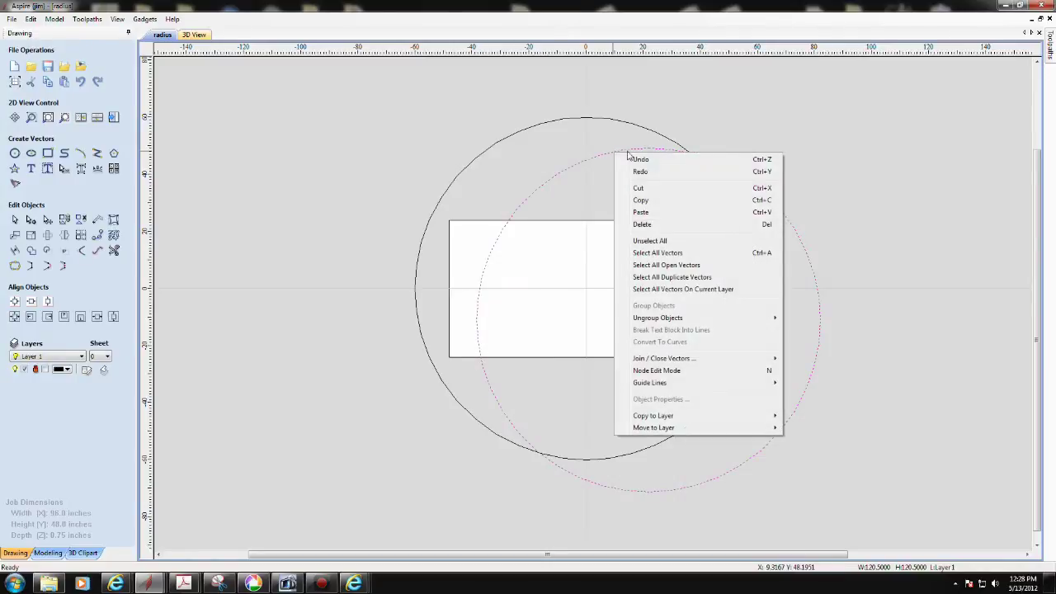
left_click(649, 225)
Cut the 60-inch-radius circle's vector at its topmost and leftmost nodes to separate the upper-left quarter.
left_click(577, 119)
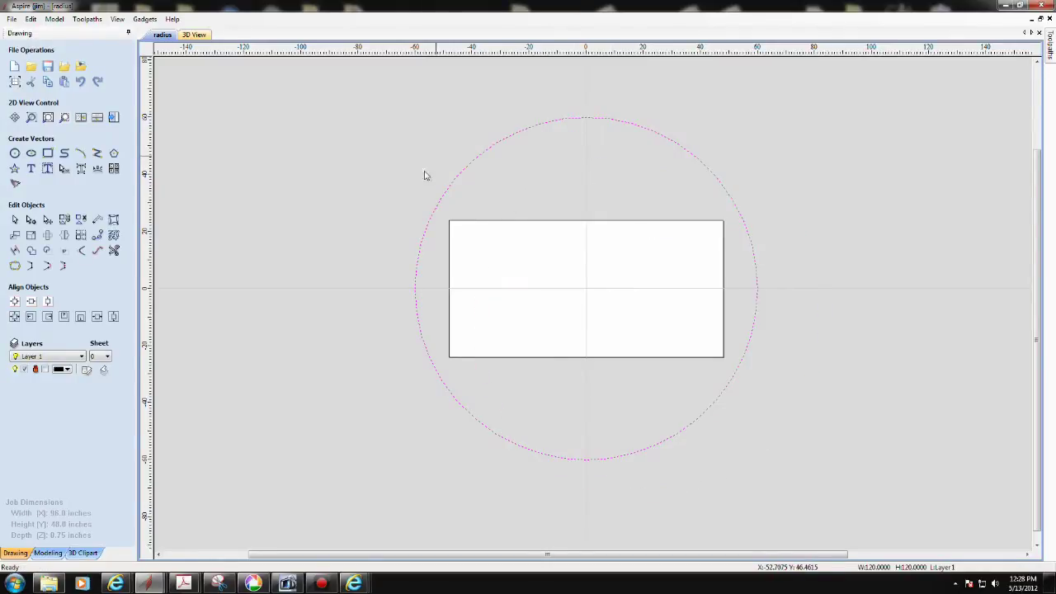
scroll(580, 466, "up", 5)
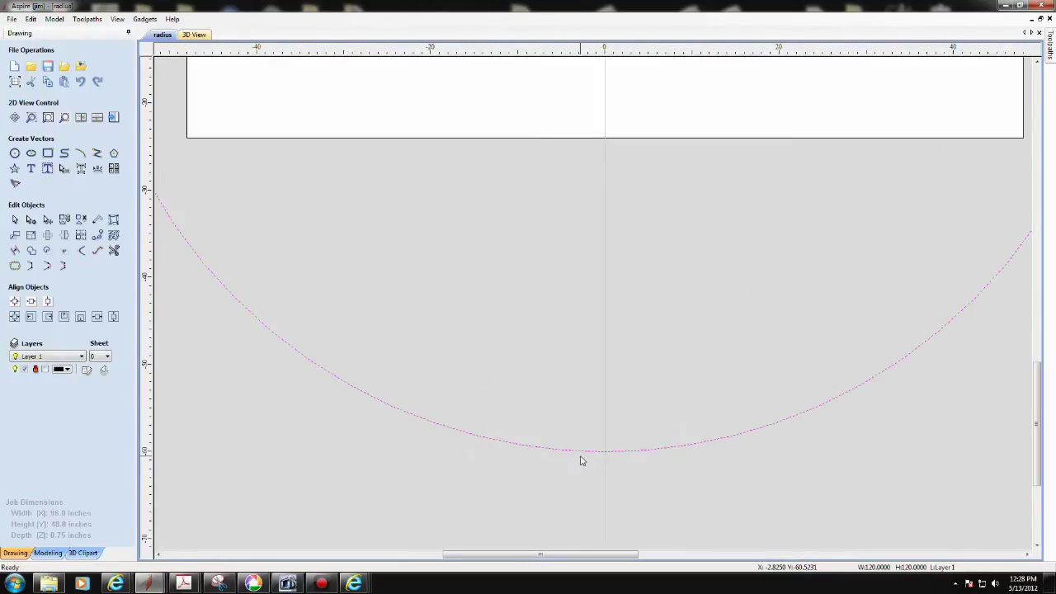
scroll(569, 469, "down", 1)
scroll(566, 476, "down", 3)
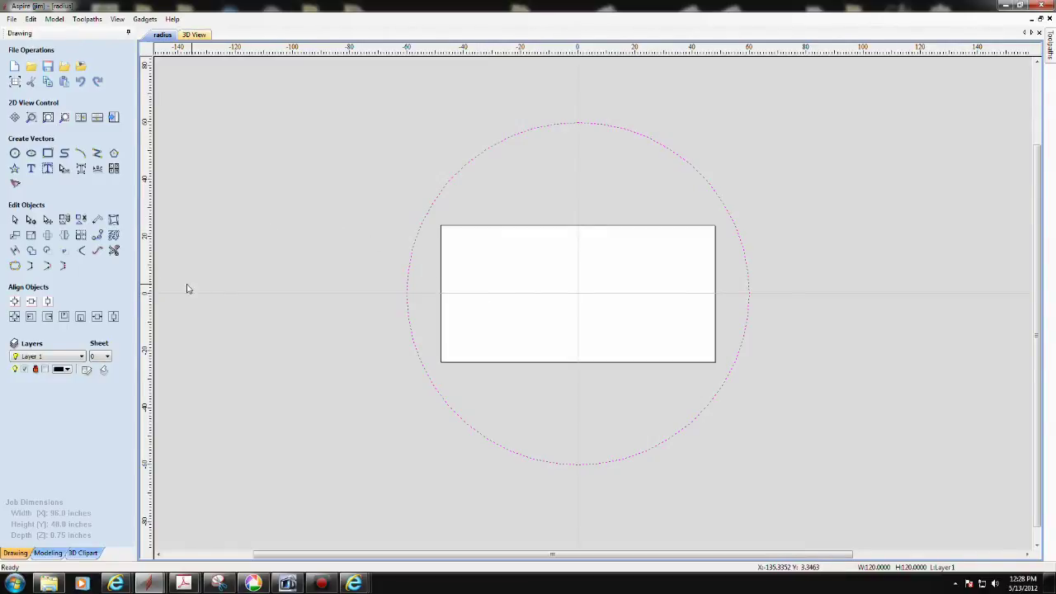
left_click(31, 220)
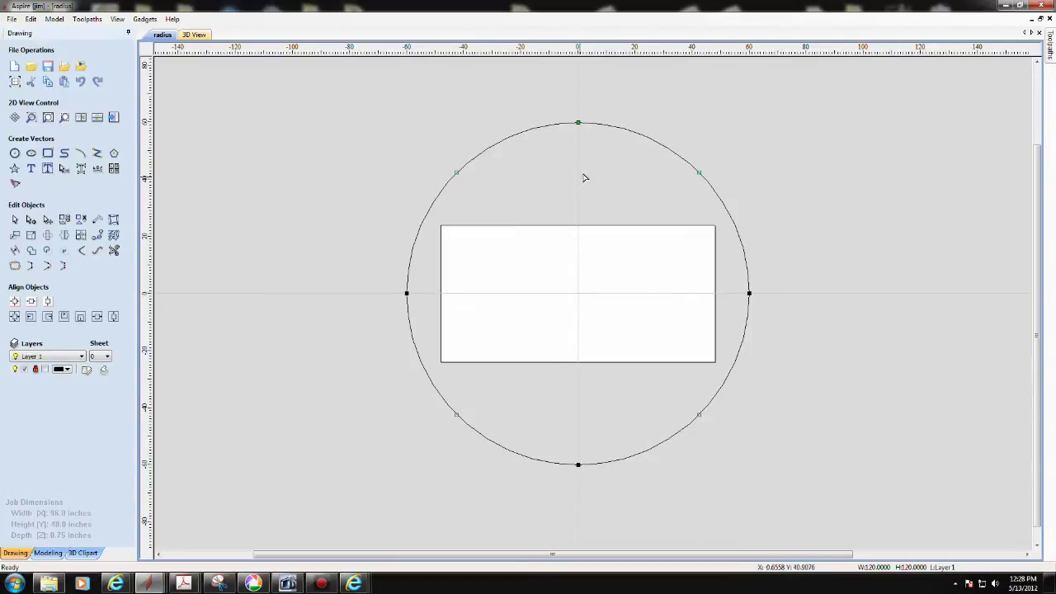
right_click(578, 122)
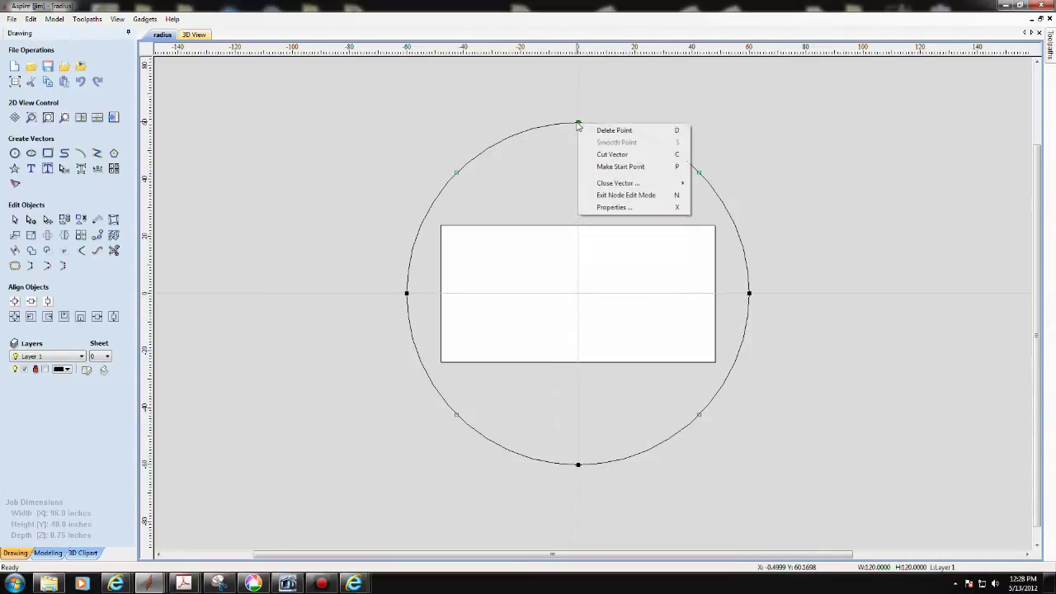
left_click(610, 154)
right_click(407, 293)
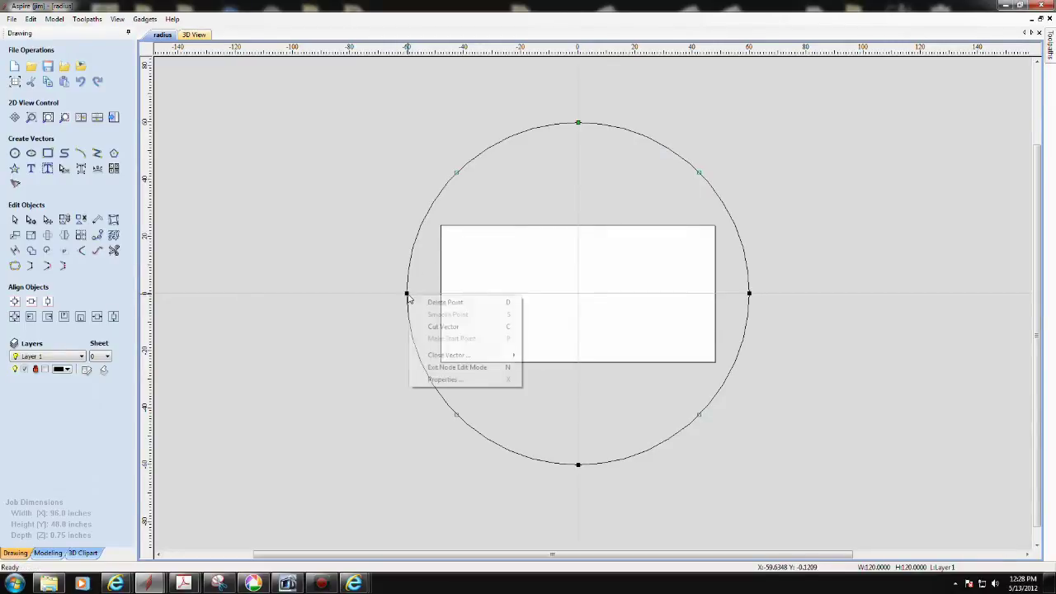
left_click(442, 326)
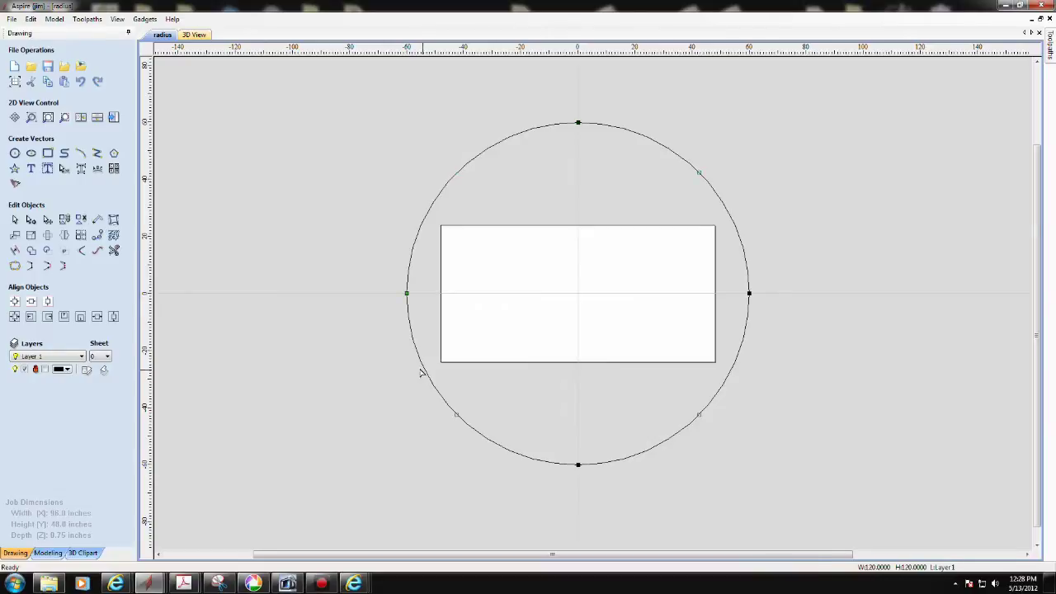
Delete the three-quarter portion of the cut circle, keeping only the upper-left quarter arc.
left_click(14, 219)
left_click(461, 425)
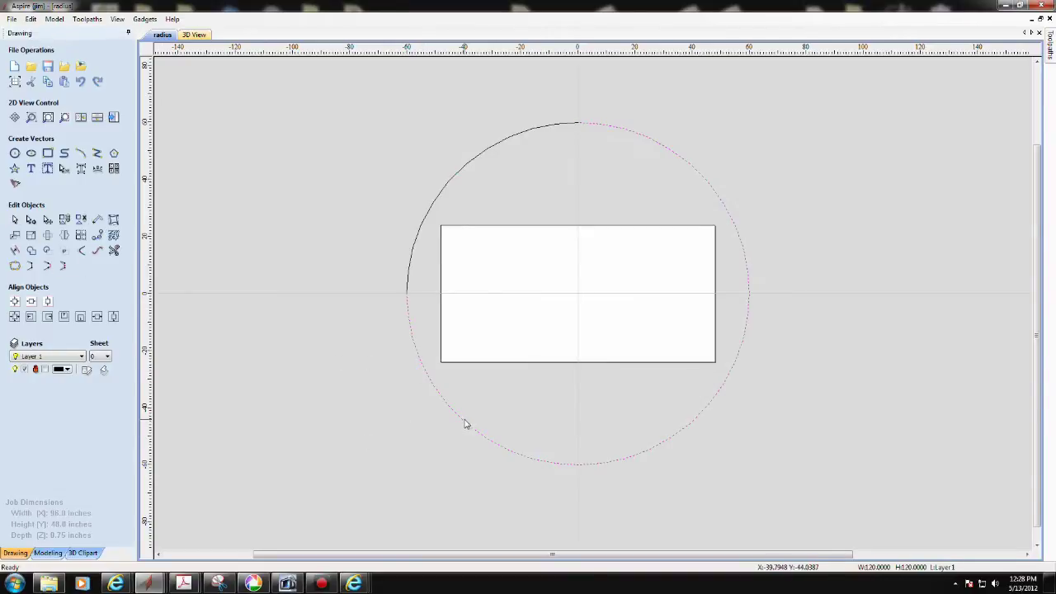
right_click(464, 423)
left_click(486, 211)
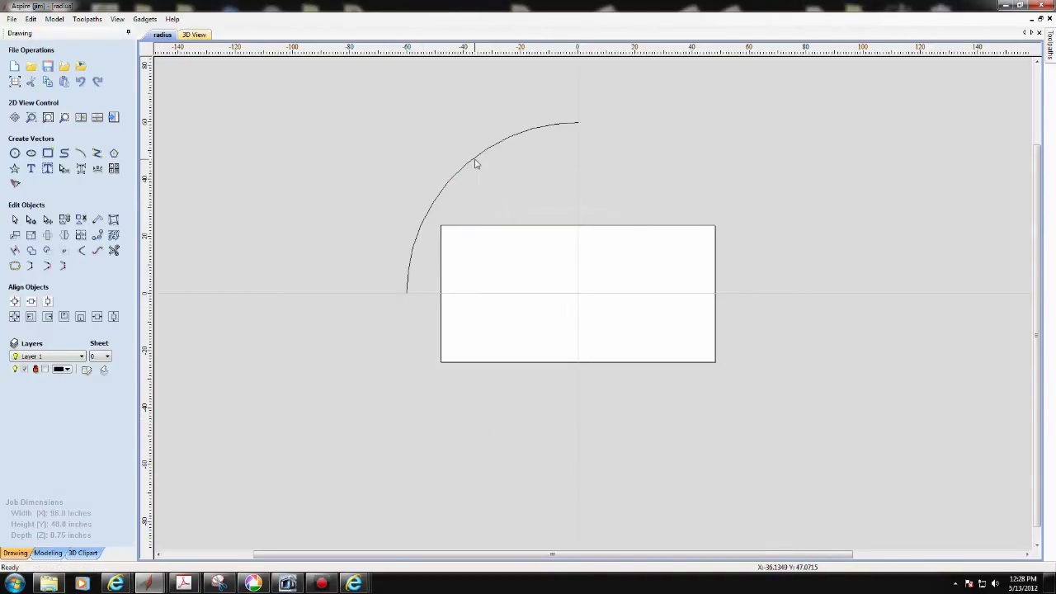
Move the quarter arc down and to the right so it crosses the material sheet, centered close to the origin.
left_click(475, 163)
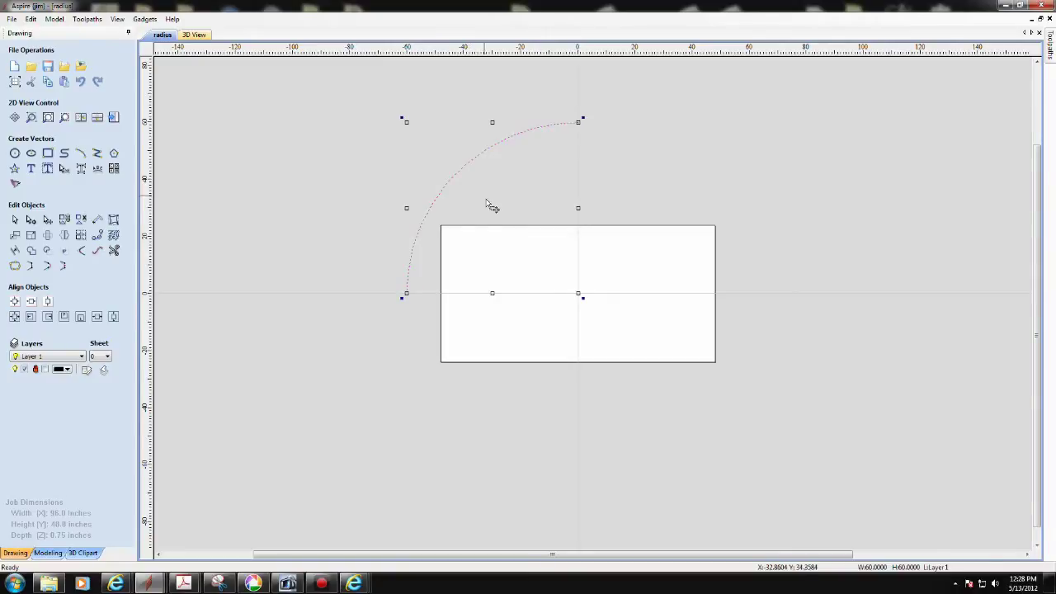
left_click_drag(490, 207, 528, 302)
left_click_drag(577, 318, 579, 319)
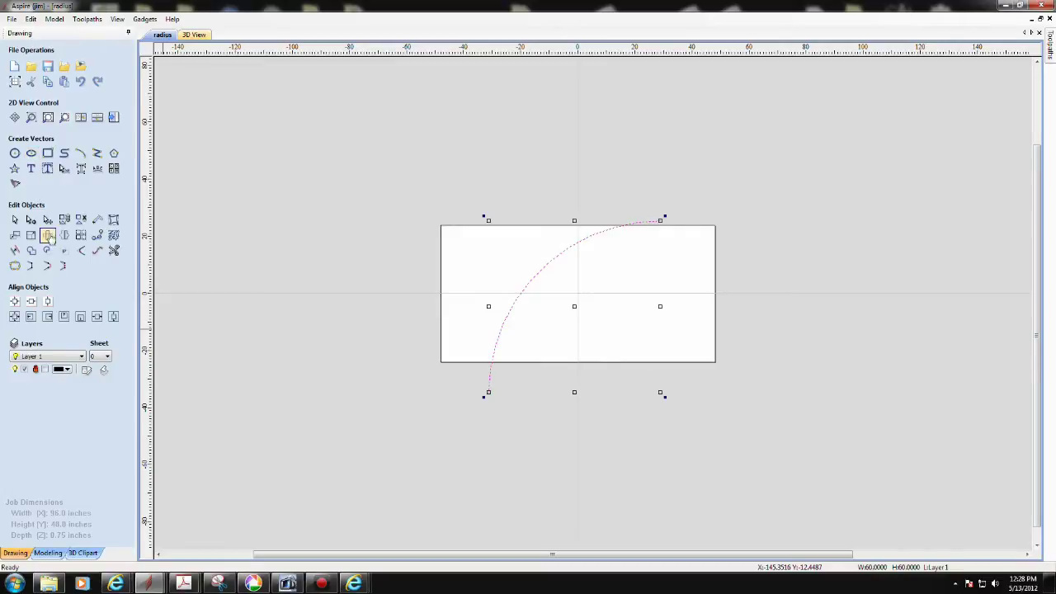
left_click(31, 236)
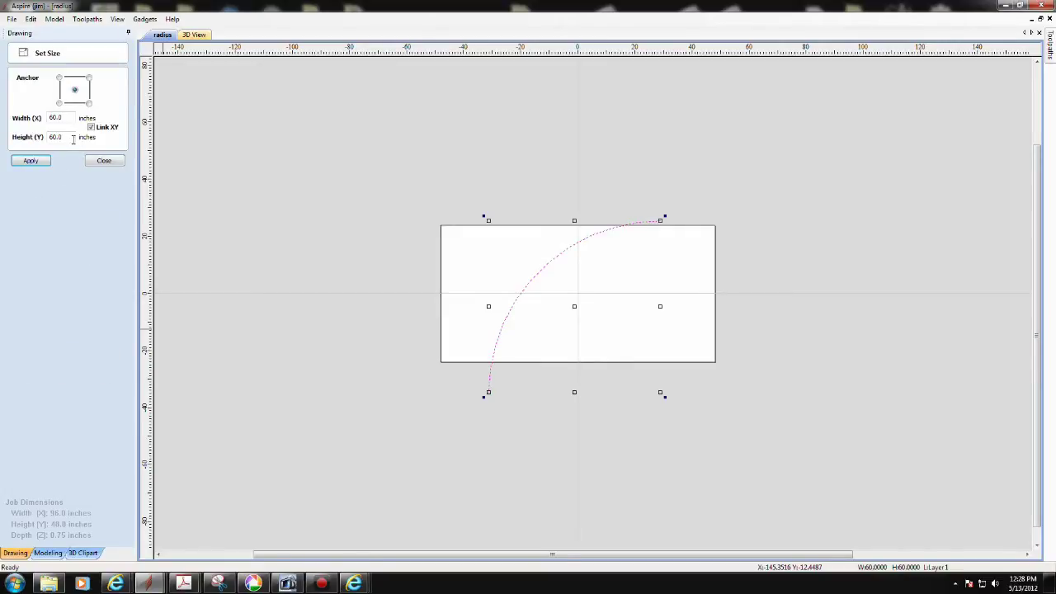
double_click(73, 140)
left_click(31, 160)
left_click(104, 160)
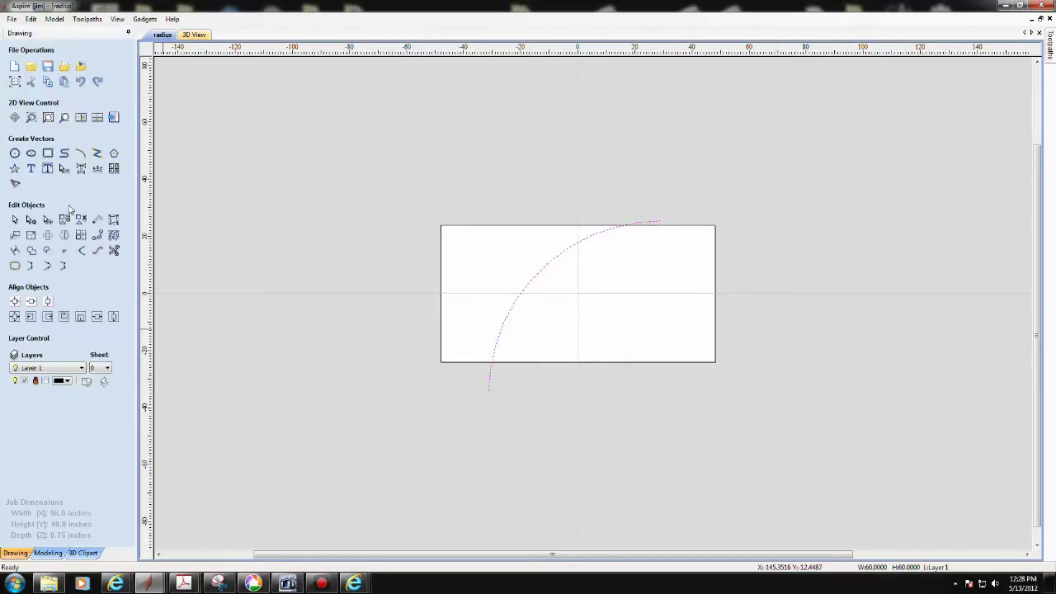
left_click(64, 237)
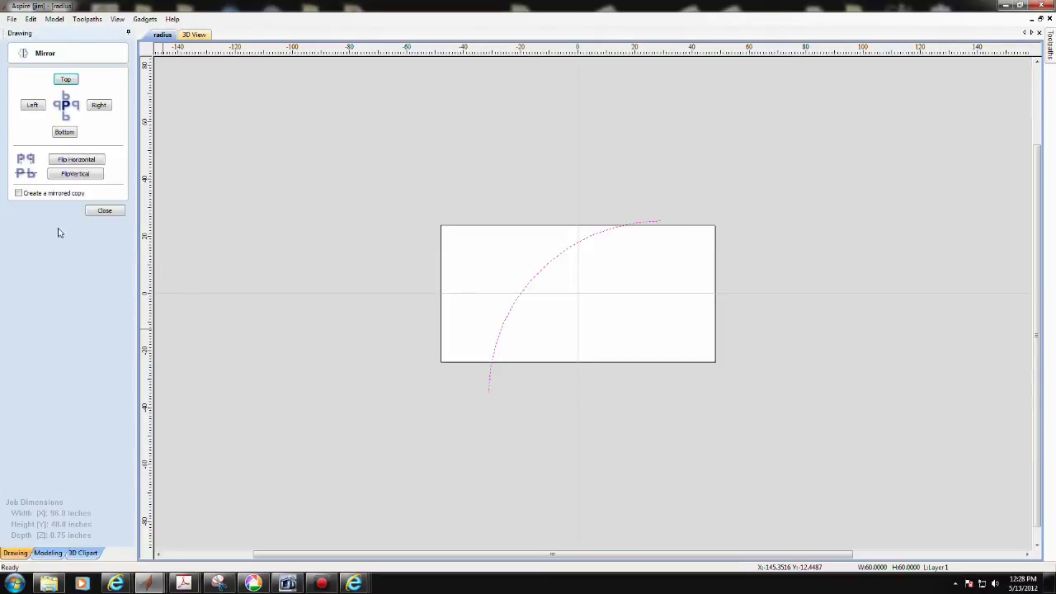
left_click(103, 211)
Rotate the quarter arc clockwise about its center so it forms an arch lying within the material sheet.
left_click(48, 235)
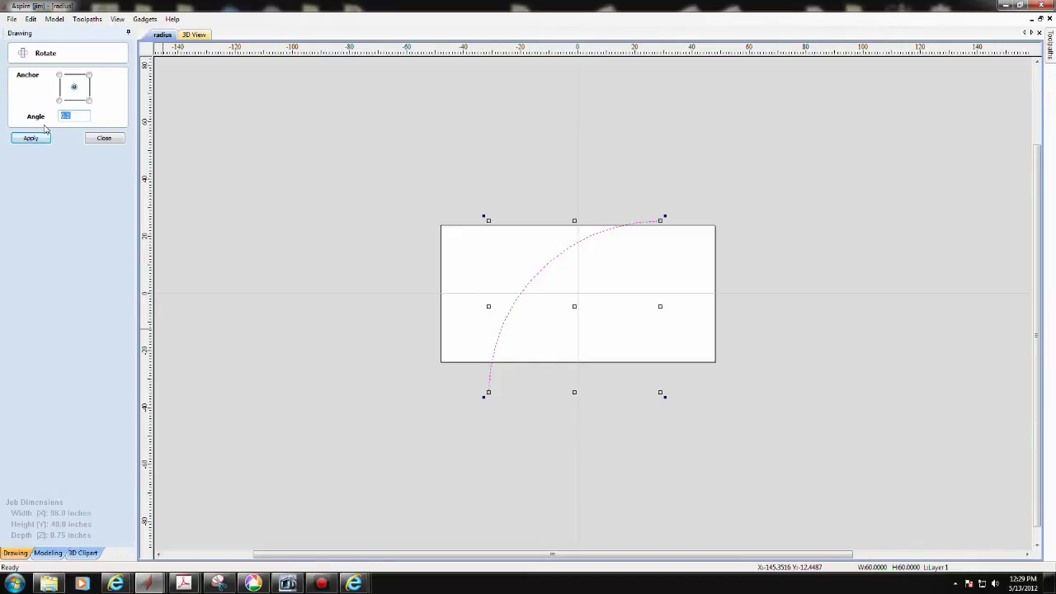
key("Return")
key("Return")
key("Return")
key("Return")
key("Return")
key("Return")
key("Return")
left_click(99, 138)
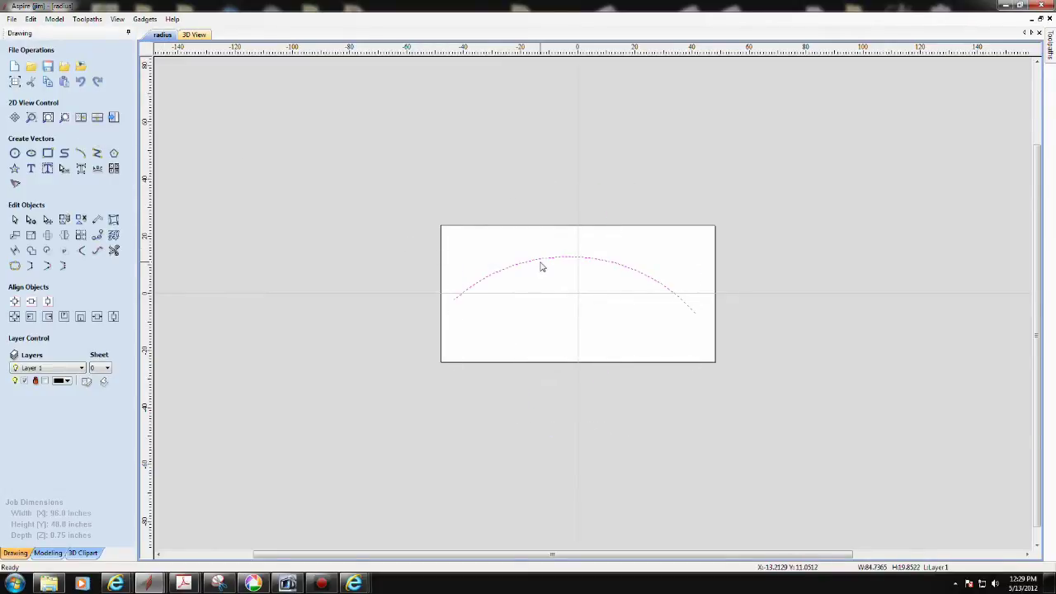
scroll(541, 267, "up", 3)
left_click(516, 292)
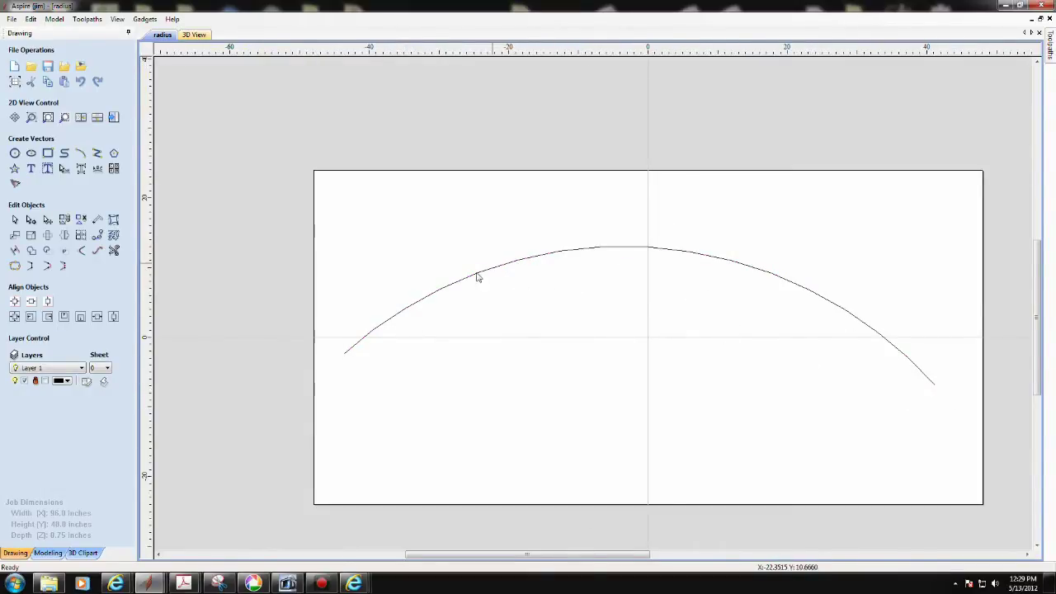
scroll(462, 368, "down", 1)
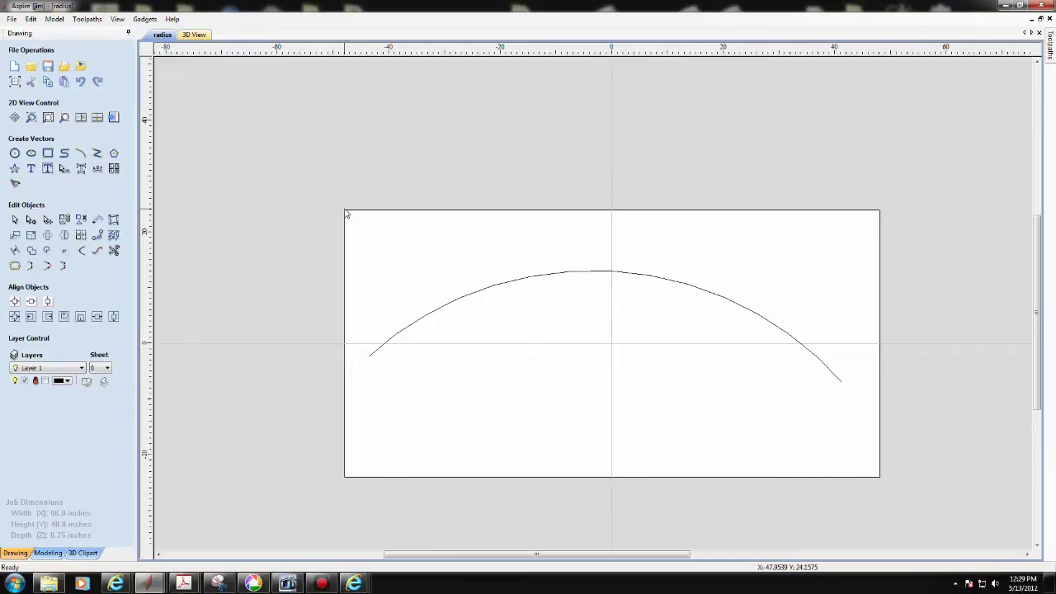
Offset the large arc 25 inches inwards to create a smaller inner arc.
left_click(477, 296)
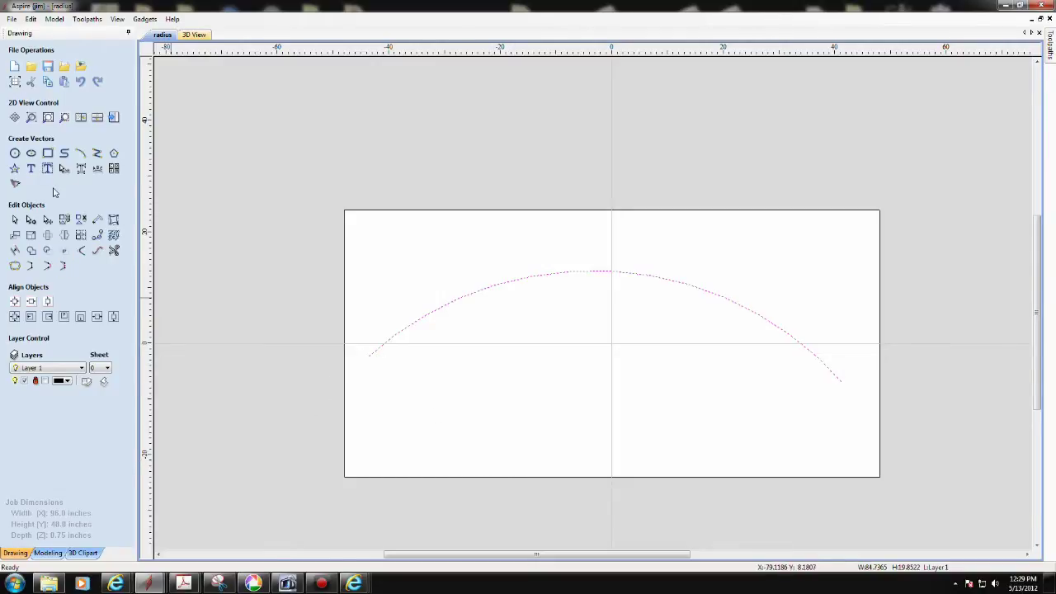
left_click(431, 317)
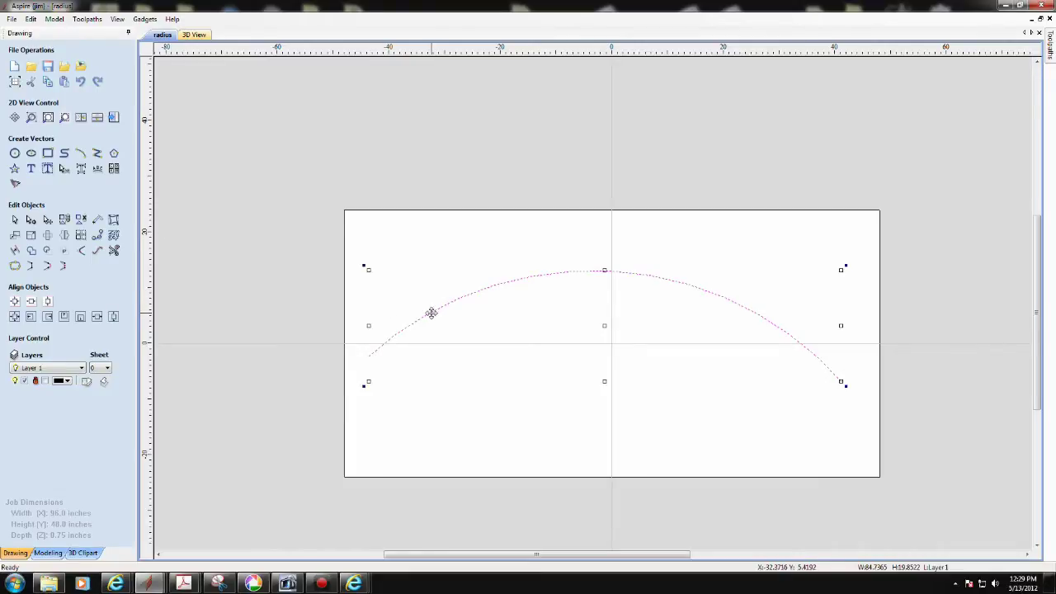
right_click(530, 277)
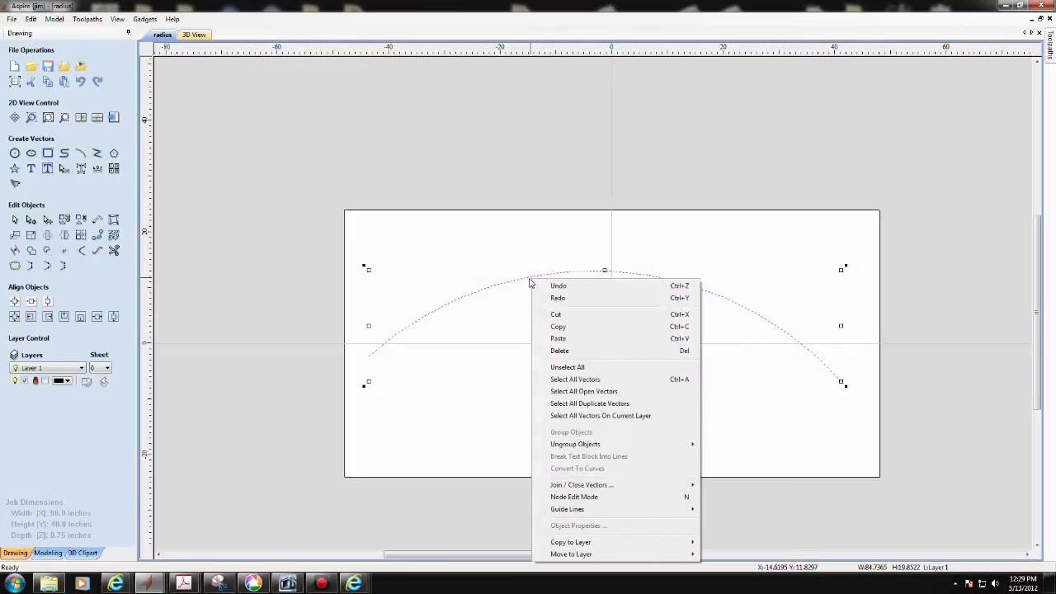
left_click(506, 338)
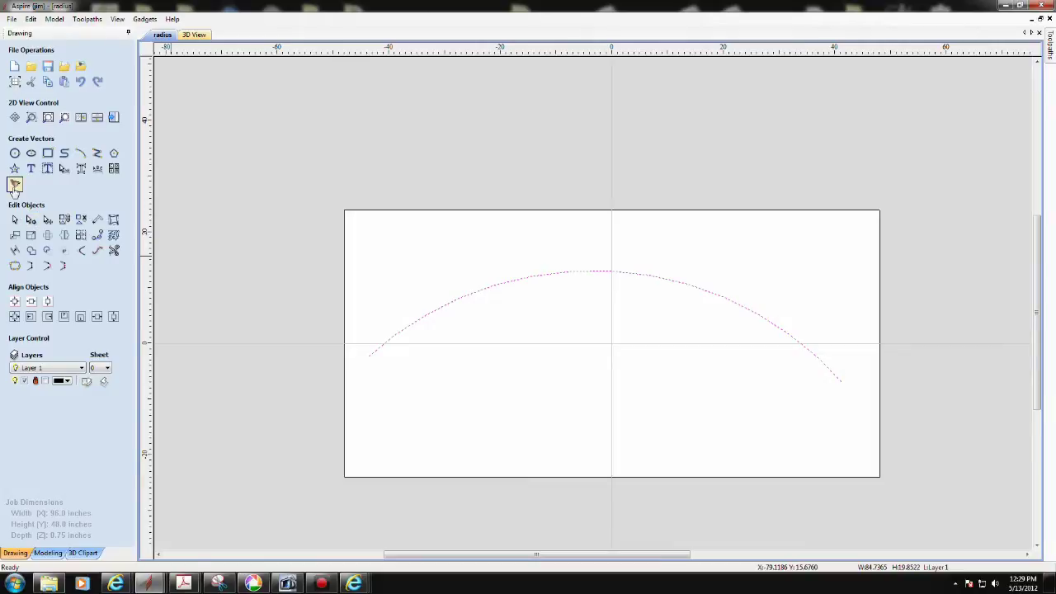
left_click(14, 250)
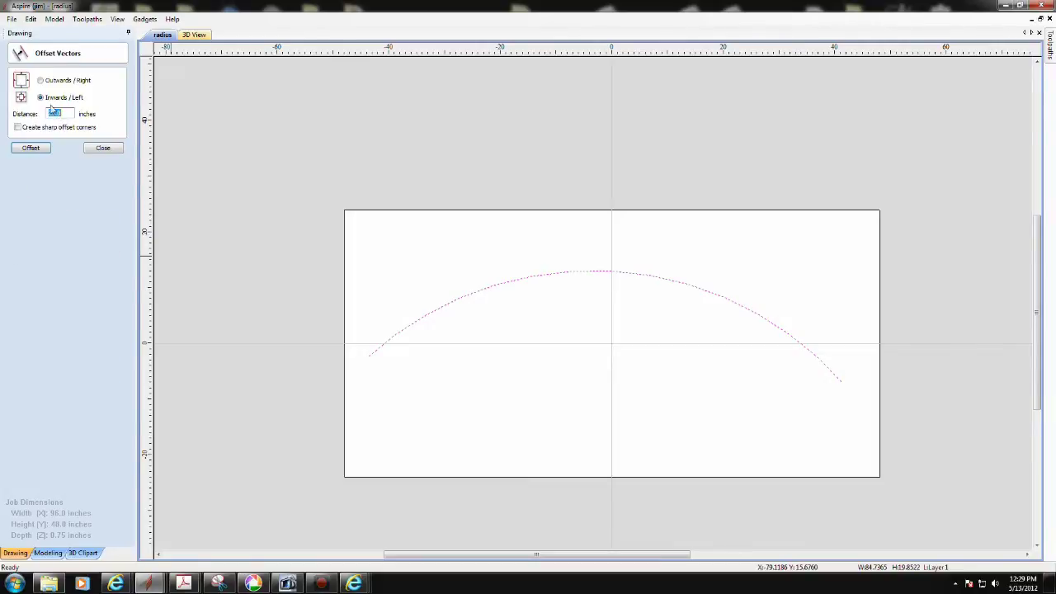
left_click(31, 149)
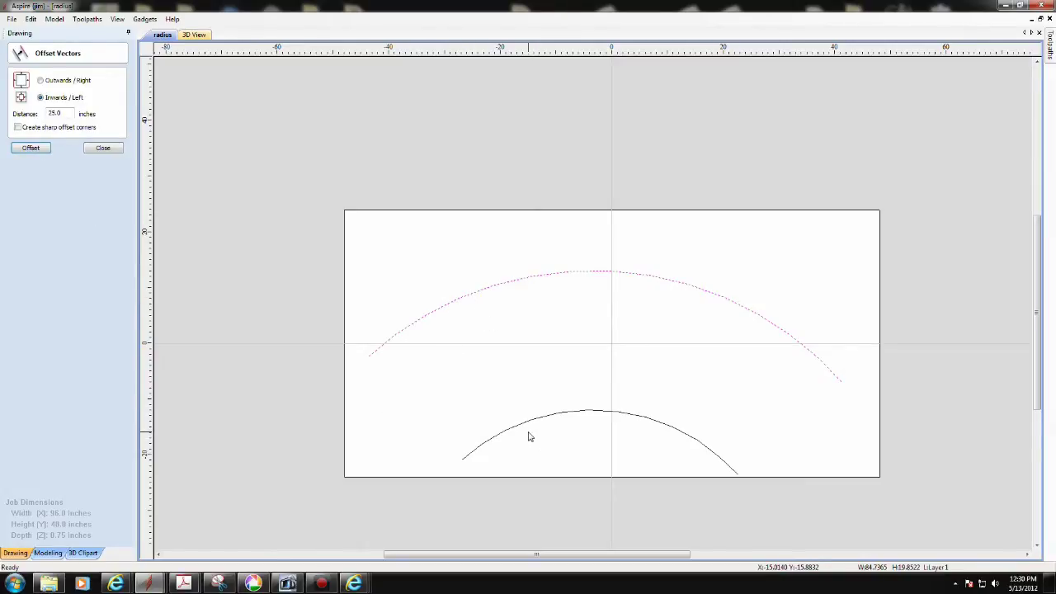
left_click(102, 147)
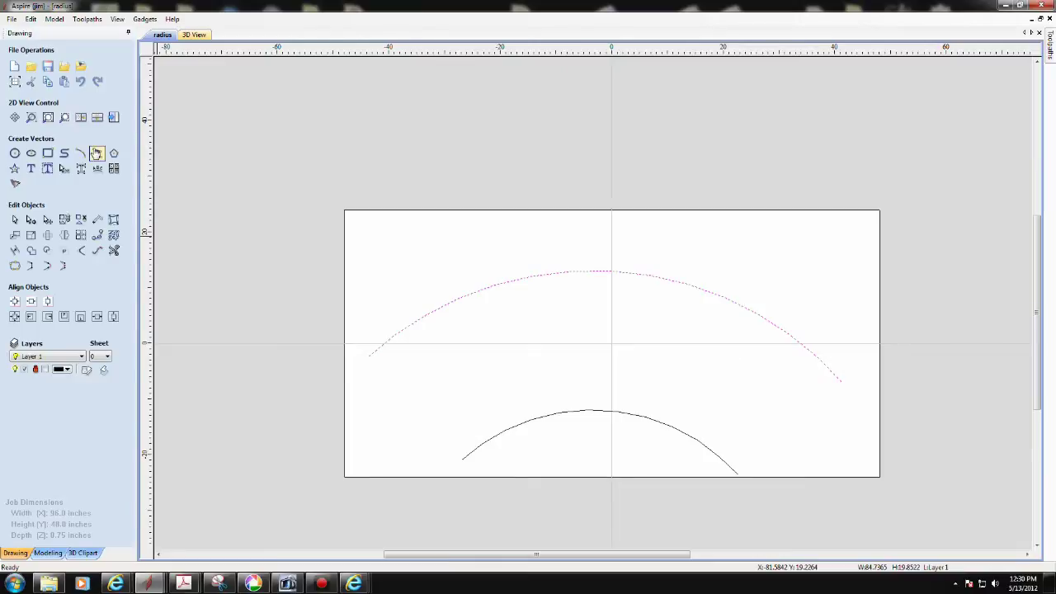
Offset the small inner arc 3 inches outwards.
left_click(495, 443)
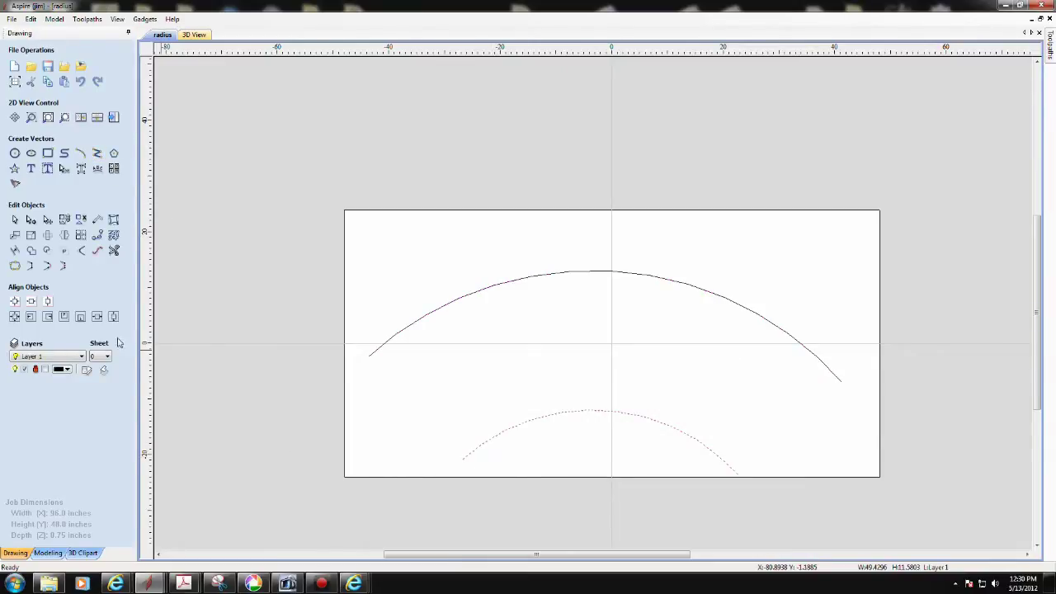
left_click(14, 251)
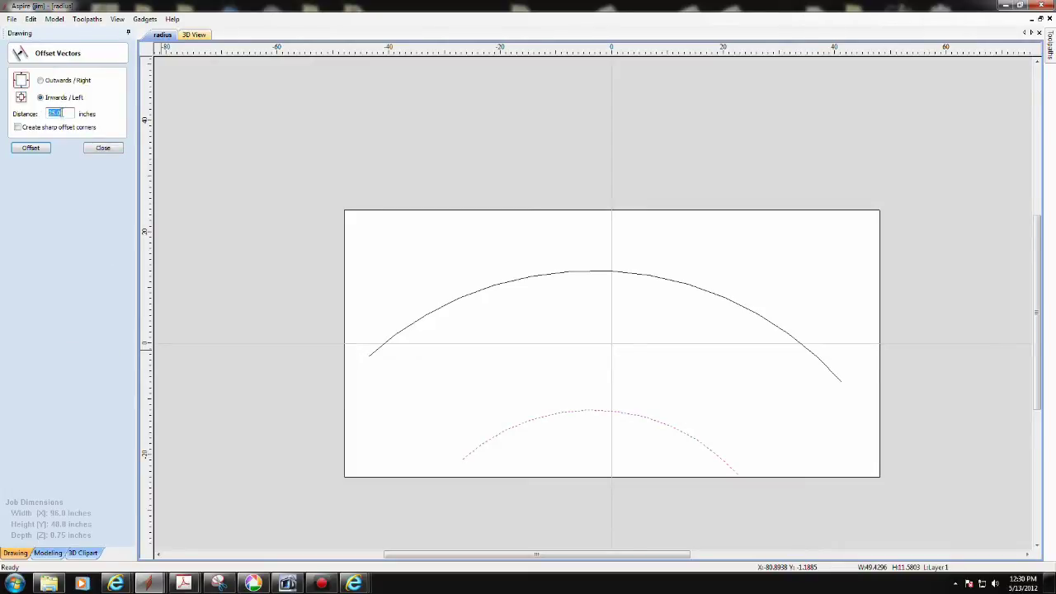
left_click(39, 81)
double_click(60, 113)
type("3")
left_click(33, 146)
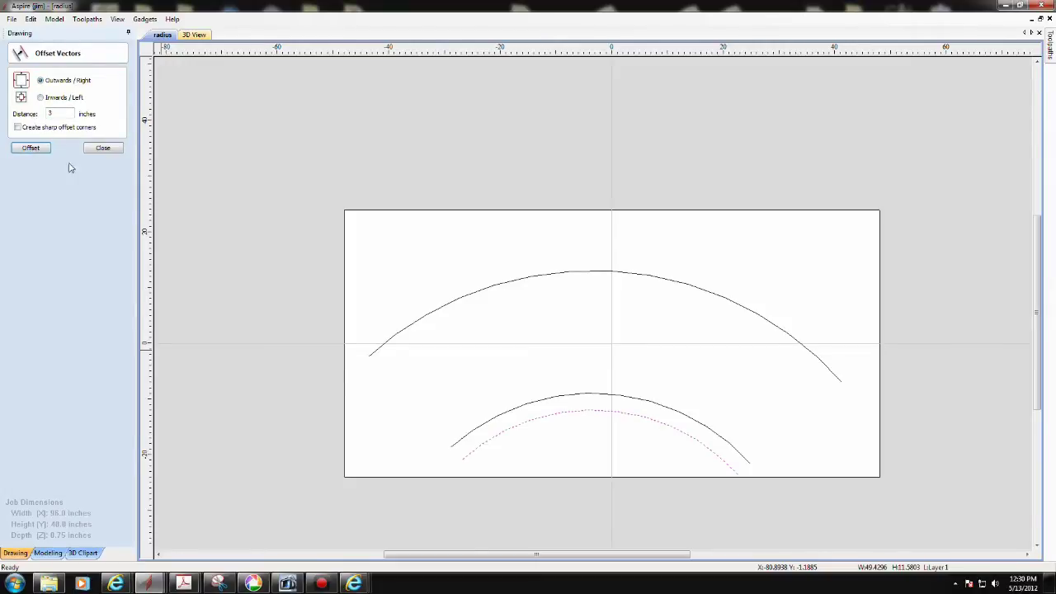
left_click(99, 149)
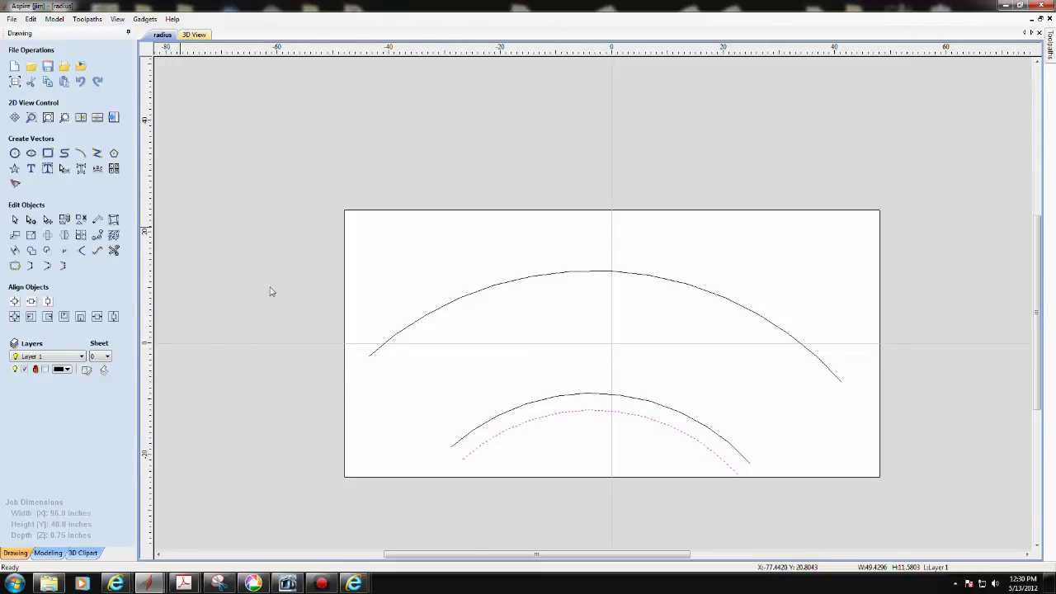
Copy and paste the pair of small arcs, and move the copied pair straight up, between the originals and the large arc.
left_click(506, 416)
right_click(507, 417)
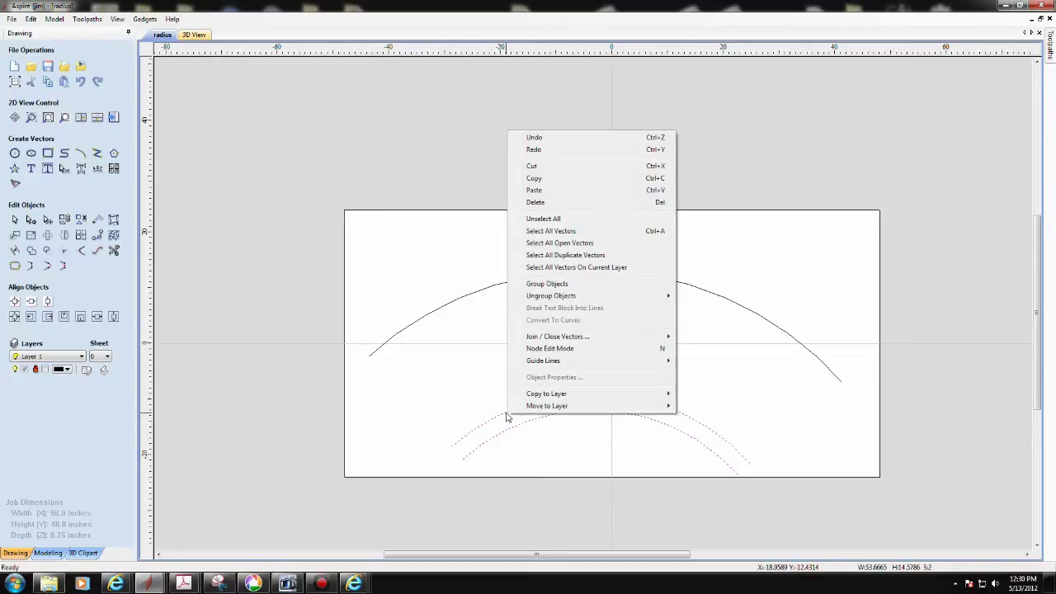
left_click(535, 188)
right_click(566, 405)
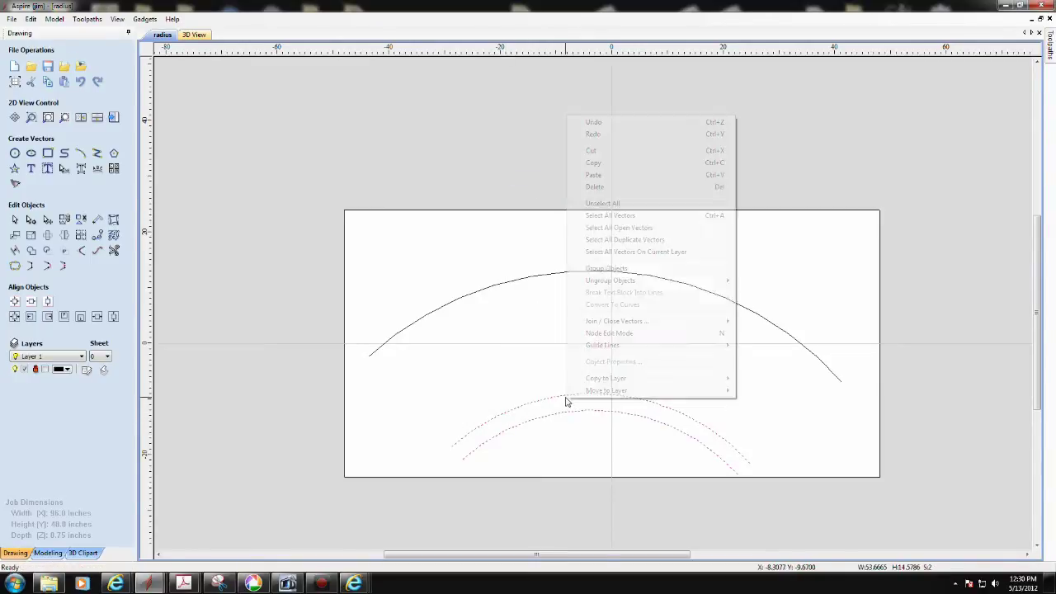
left_click(591, 175)
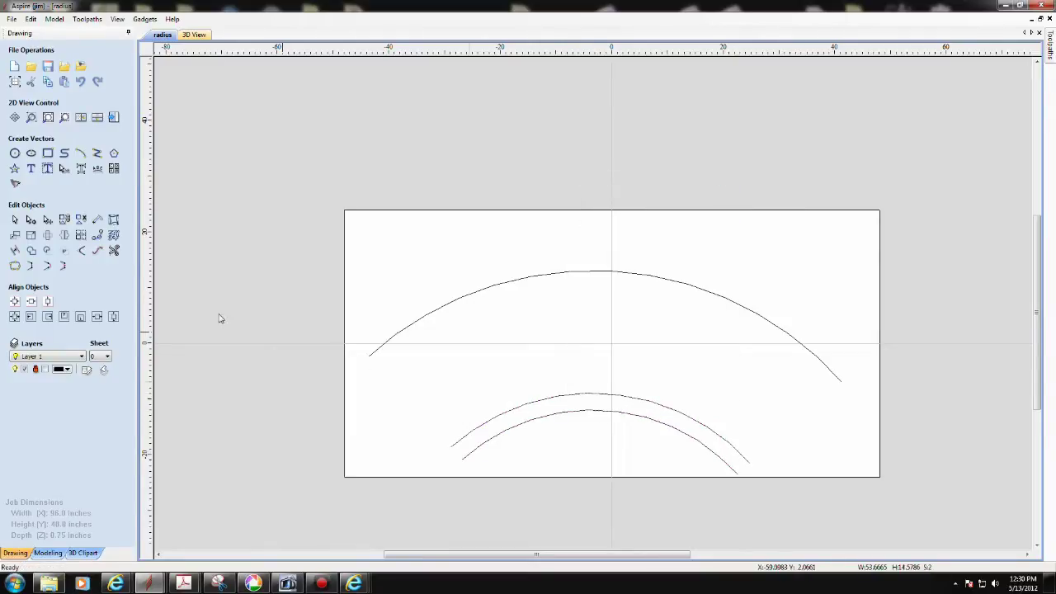
left_click(47, 219)
left_click_drag(600, 433, 601, 365)
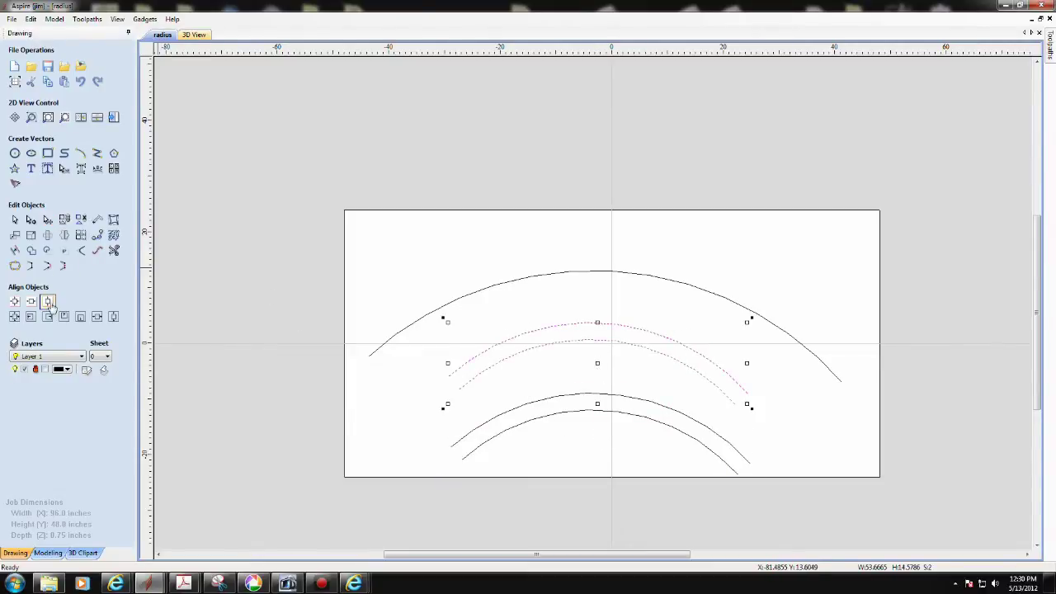
Close the ends of the copied small arcs with straight lines and move the closed strip off the material sheet, above its upper-left corner.
left_click(31, 267)
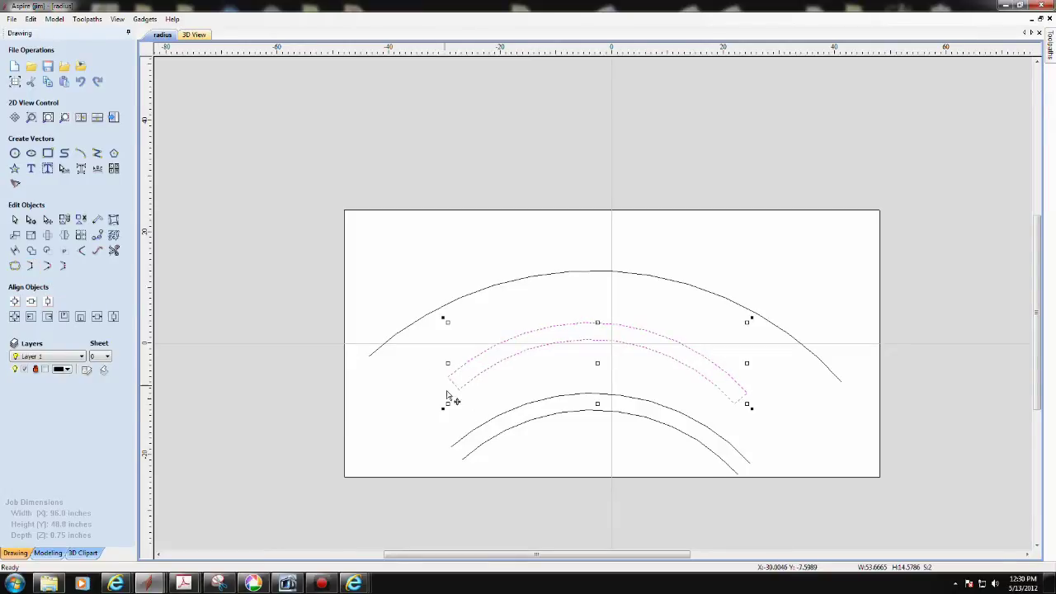
left_click(594, 367)
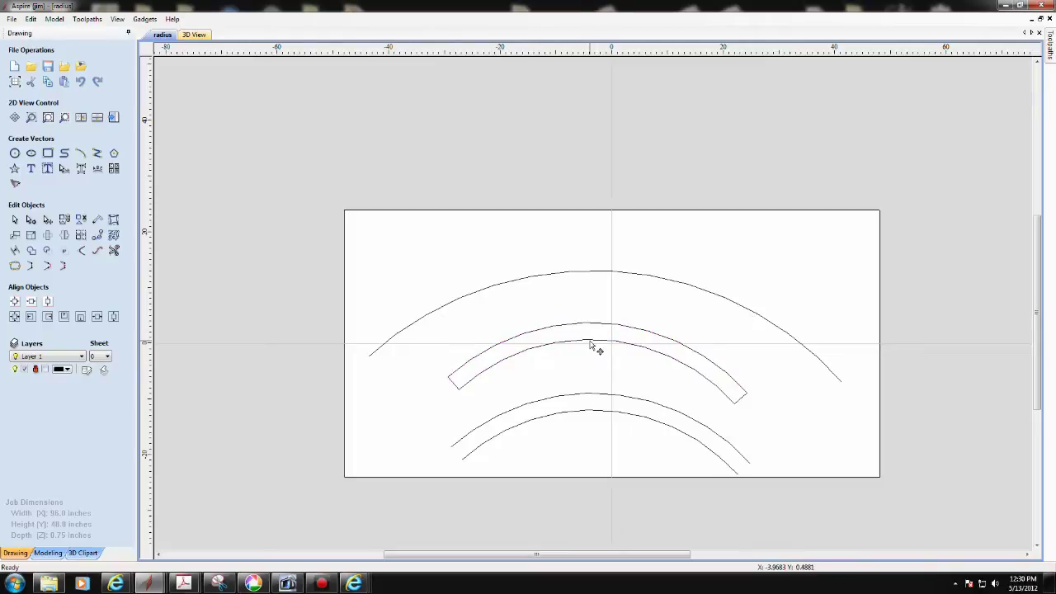
left_click(589, 339)
left_click_drag(598, 362, 365, 140)
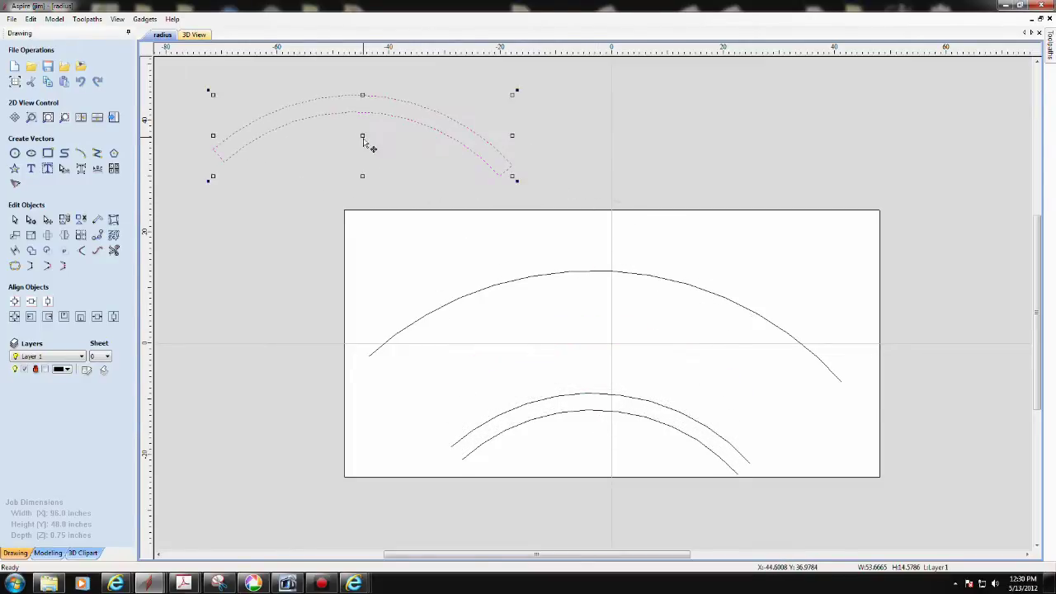
left_click(345, 205)
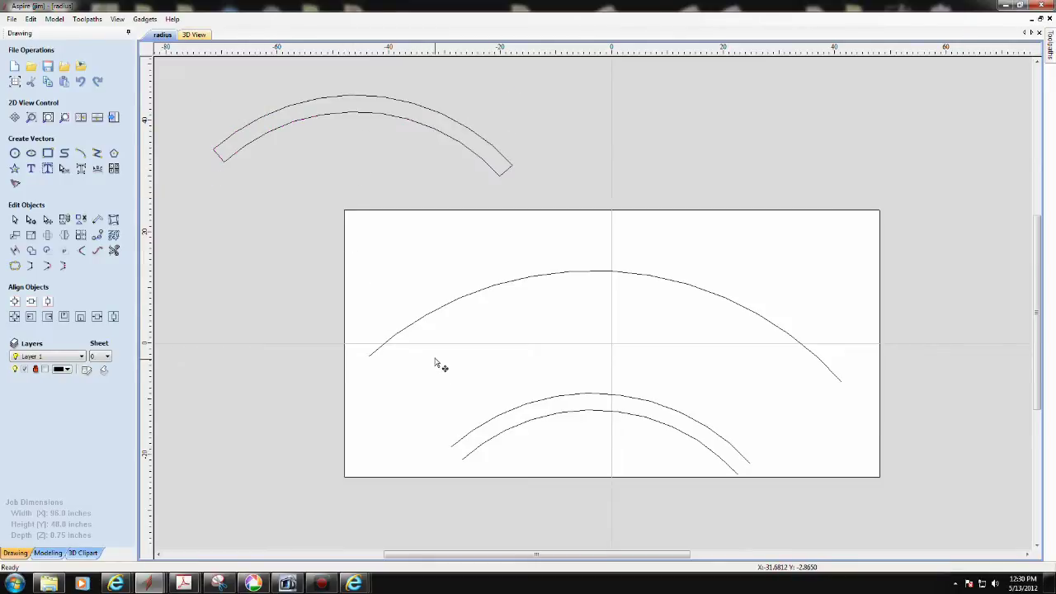
Offset the large arc 0.25 inches outwards.
left_click(405, 332)
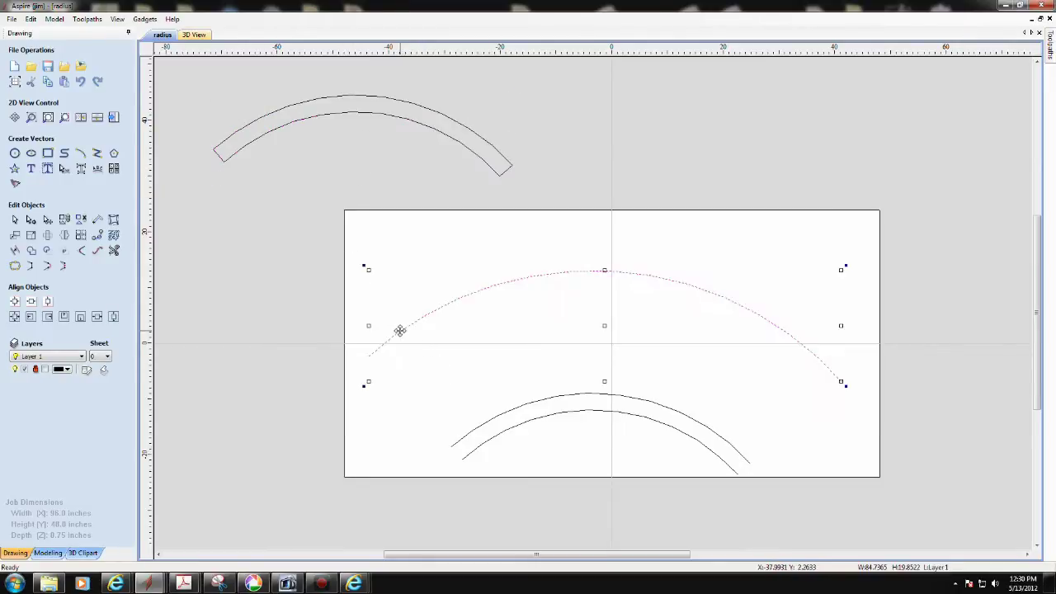
left_click(15, 265)
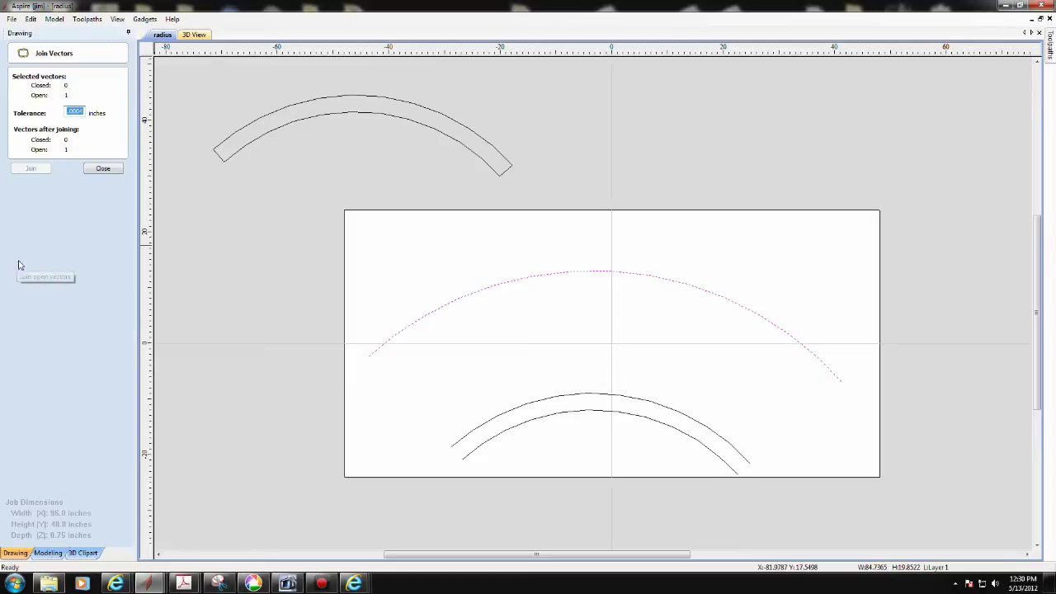
left_click(102, 168)
left_click(15, 252)
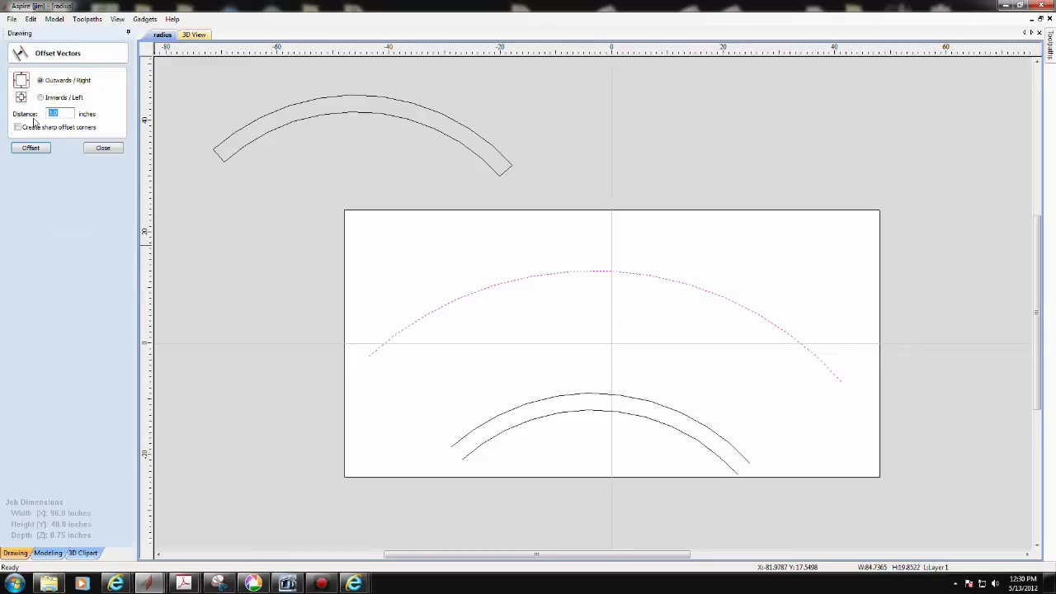
type(".25")
left_click(33, 148)
left_click(97, 150)
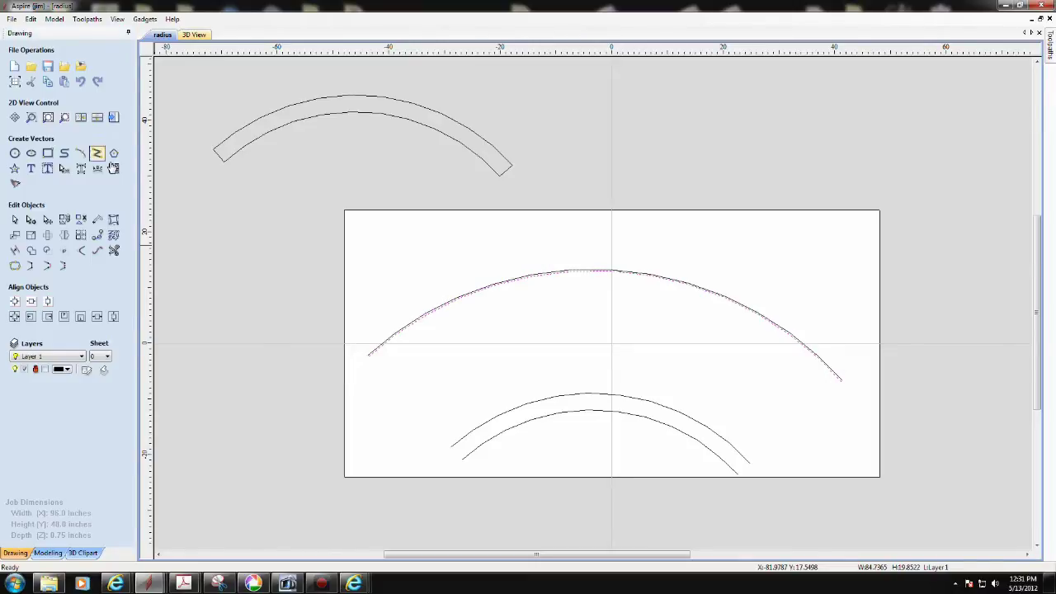
Offset the 0.25-inch offset arc another 3.5 inches outwards.
left_click(441, 307)
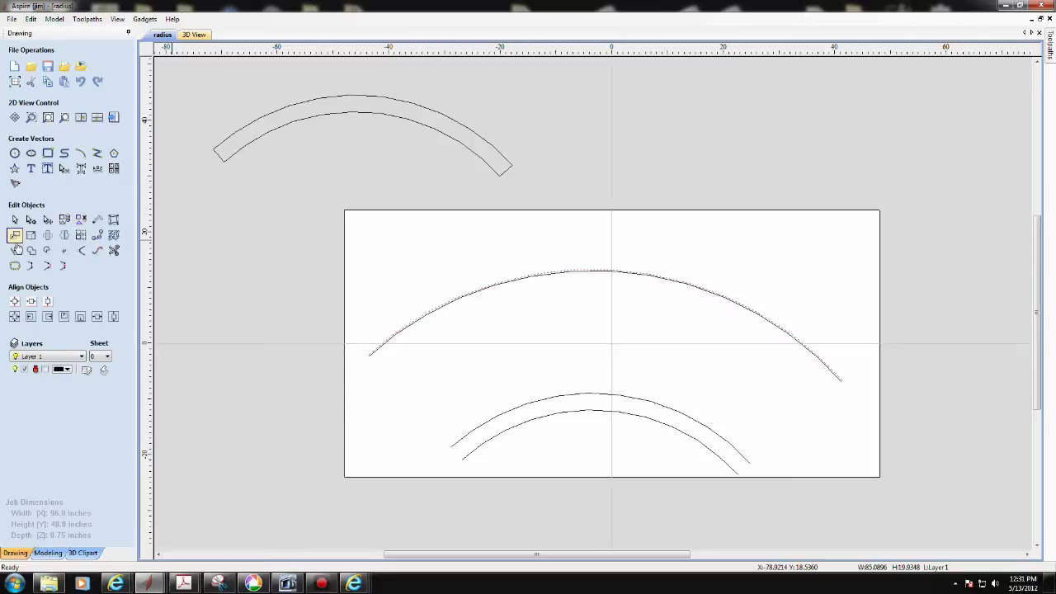
left_click(14, 252)
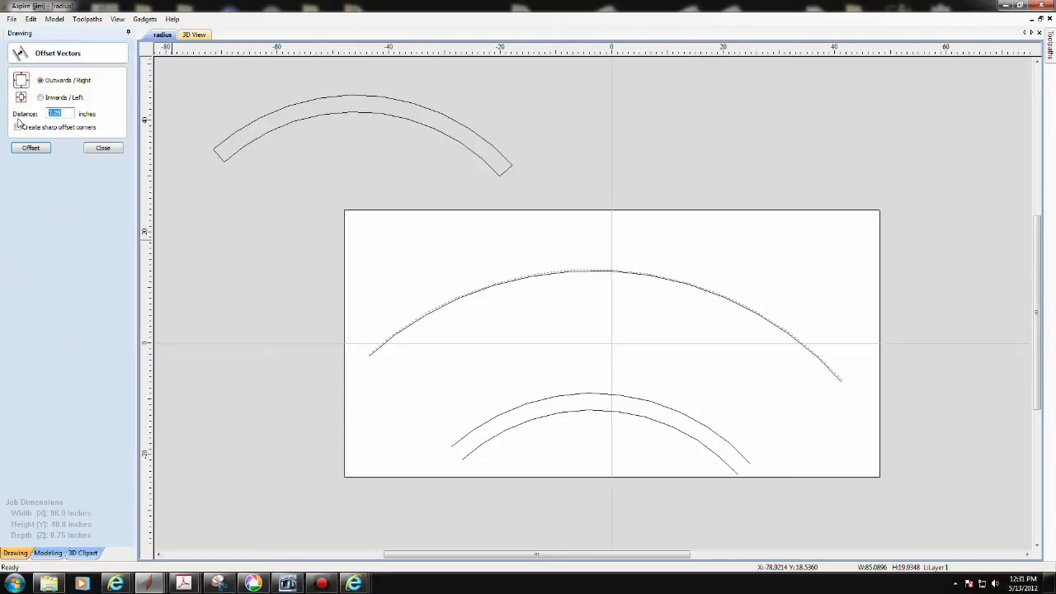
type("3.")
left_click(30, 148)
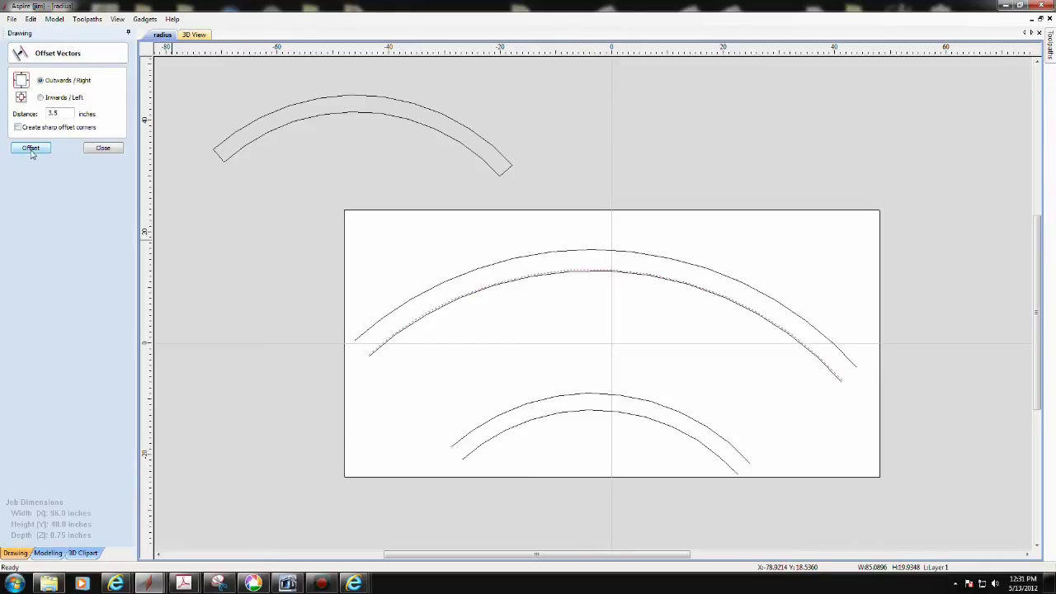
Close a copy of the 3.5-inch-spaced arc pair with straight end lines and move that strip above the sheet's upper-right corner.
left_click(433, 294, "shift")
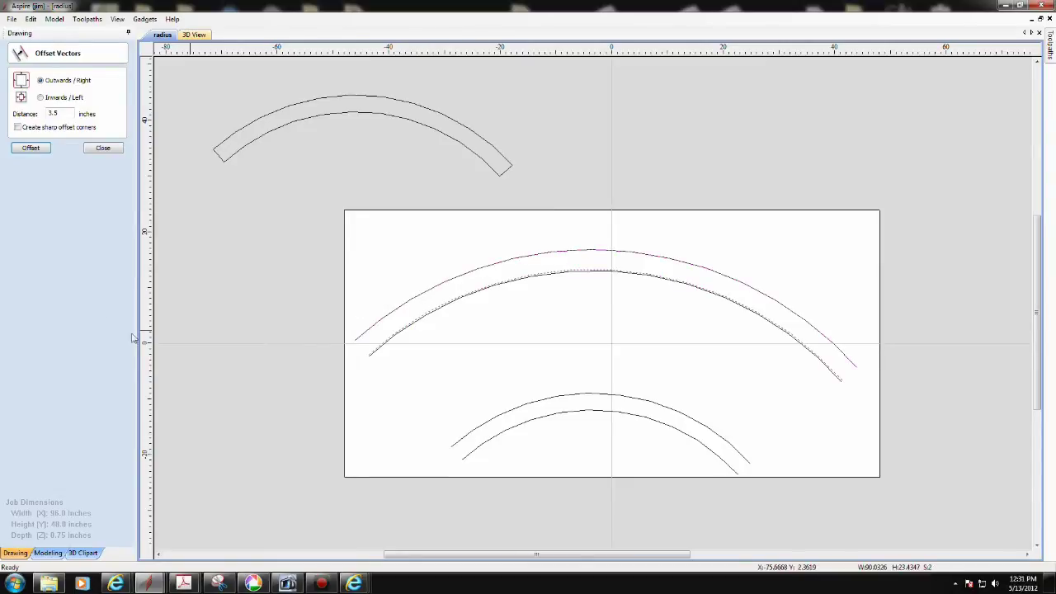
left_click(103, 147)
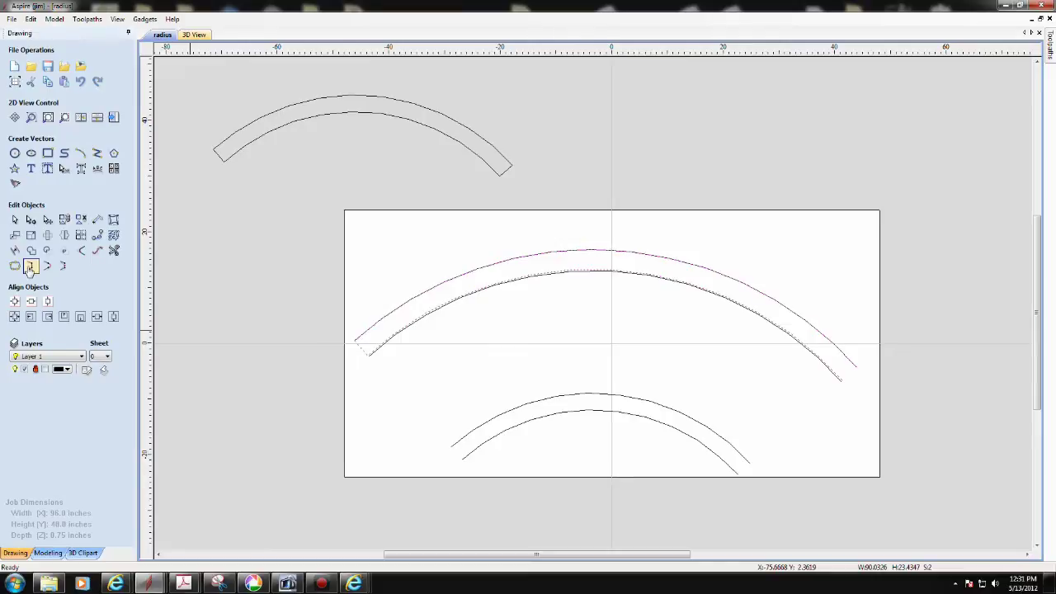
left_click(30, 266)
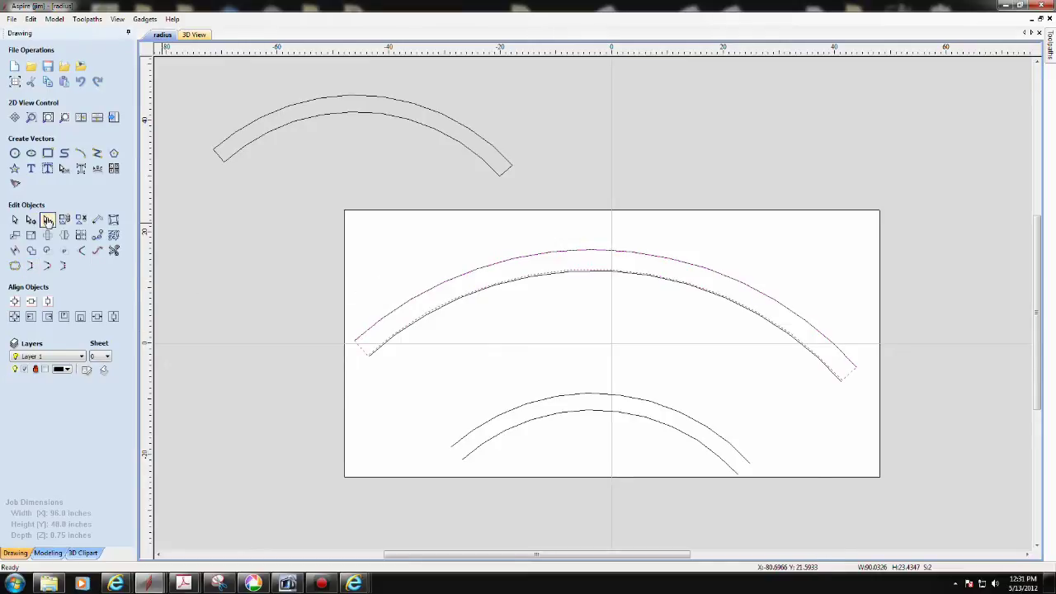
left_click(48, 219)
left_click_drag(605, 313, 763, 184)
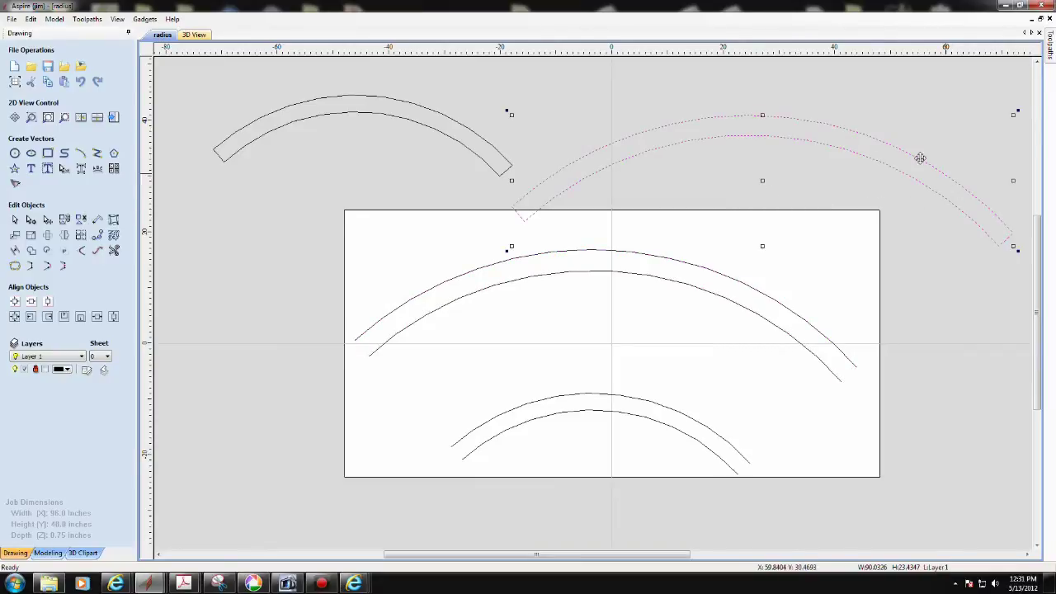
left_click(724, 178)
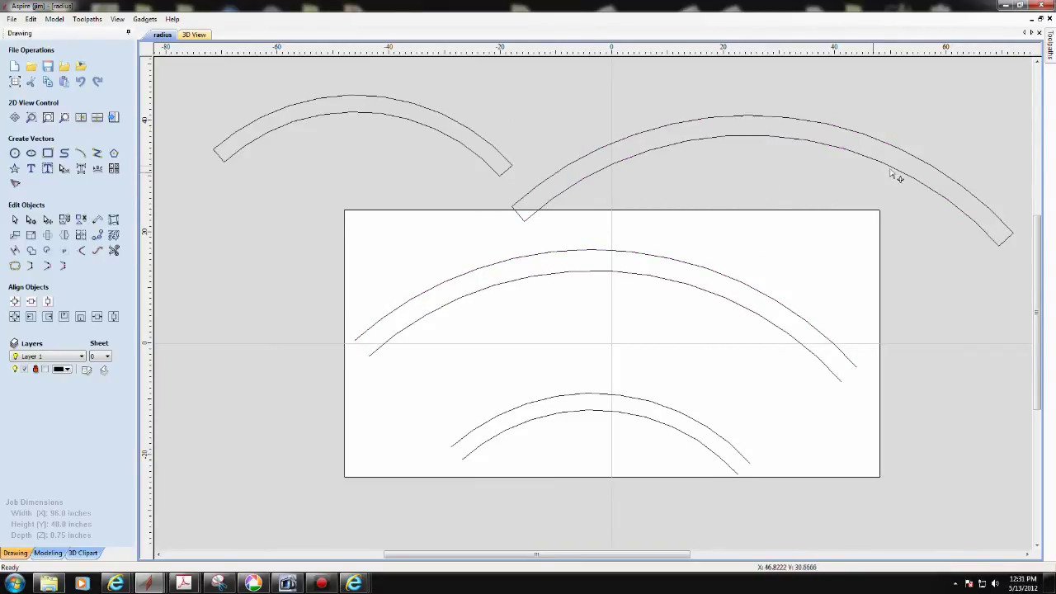
left_click(506, 281)
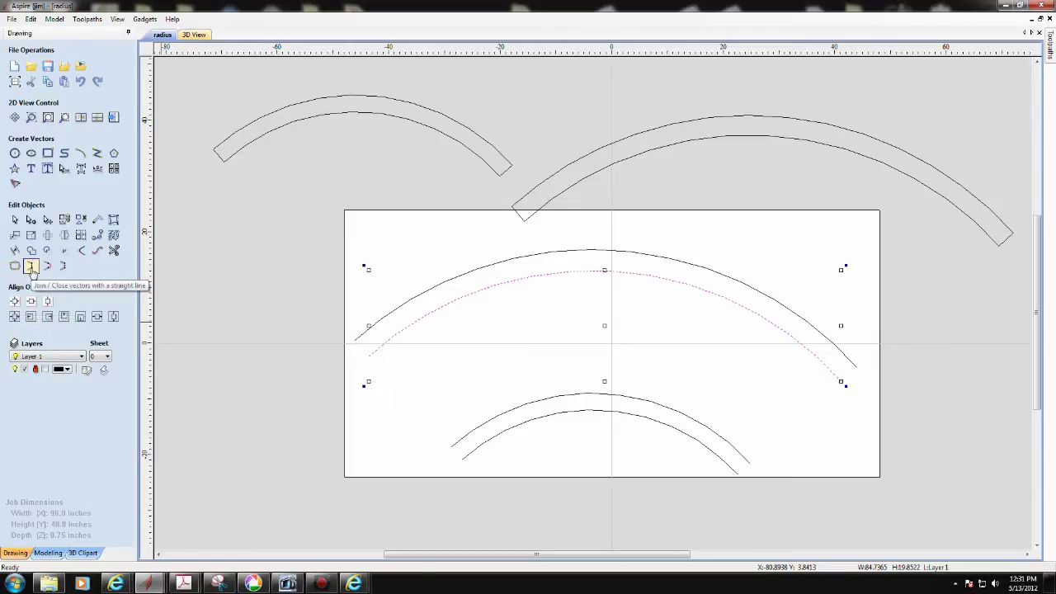
left_click(33, 264)
left_click(14, 252)
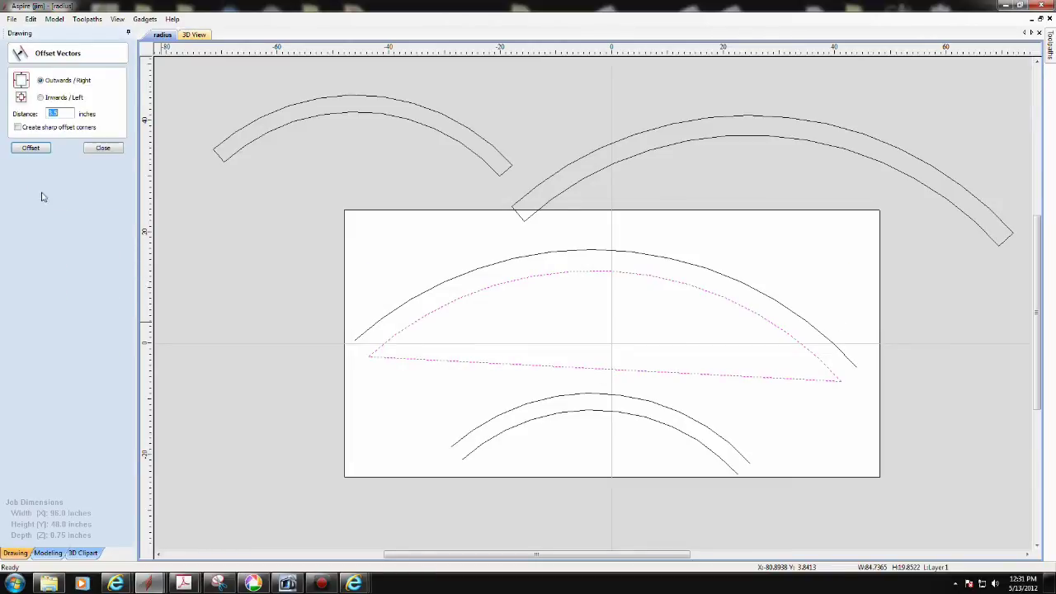
left_click(41, 98)
left_click_drag(62, 114, 40, 122)
type("3")
left_click(28, 148)
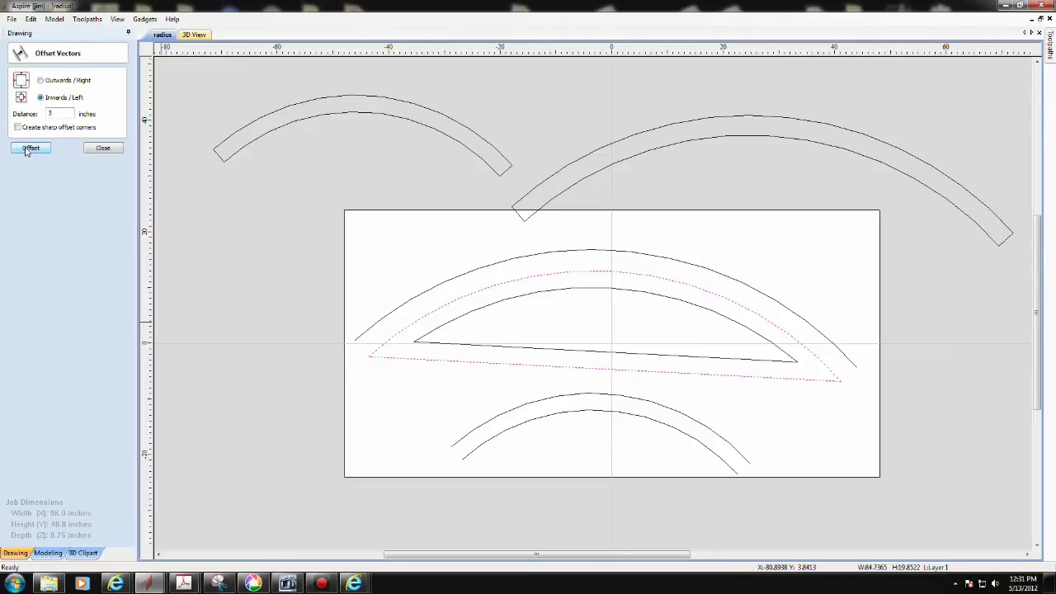
left_click(94, 150)
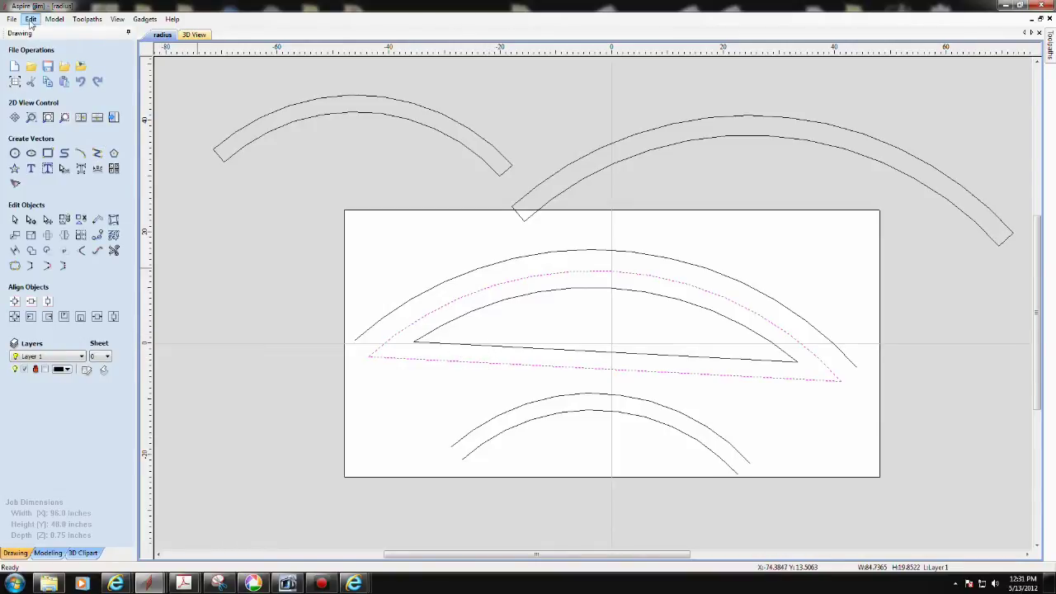
left_click(31, 21)
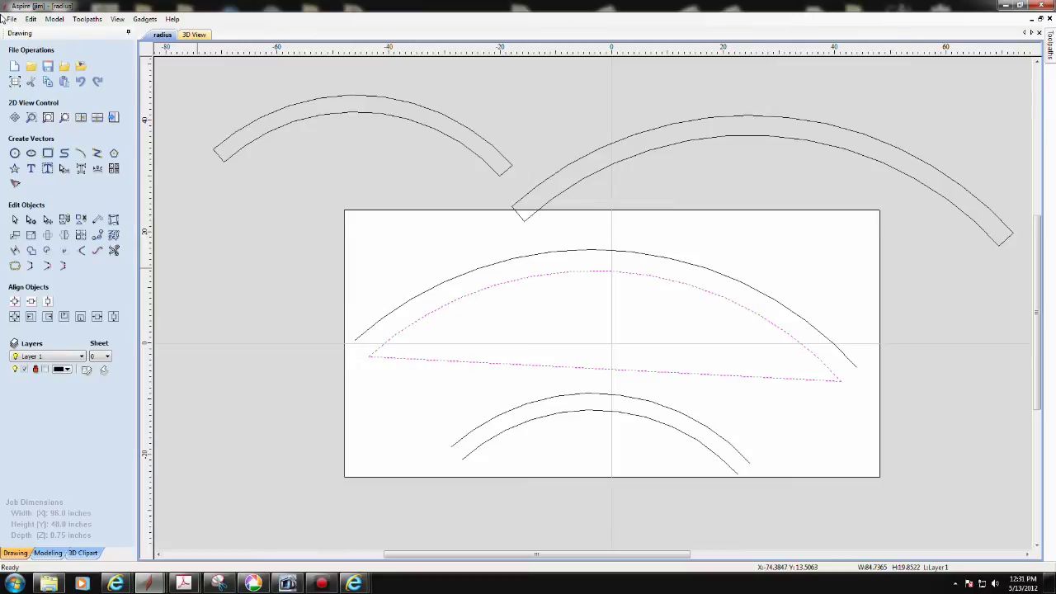
left_click(31, 19)
left_click(41, 28)
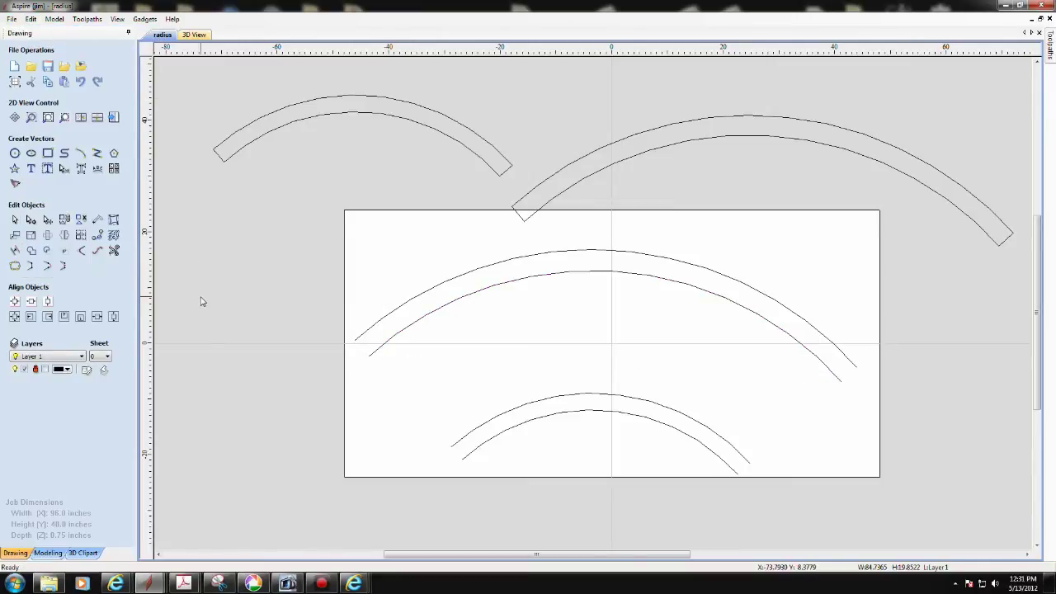
Offset the lower large arc 3 inches inwards.
left_click(410, 327)
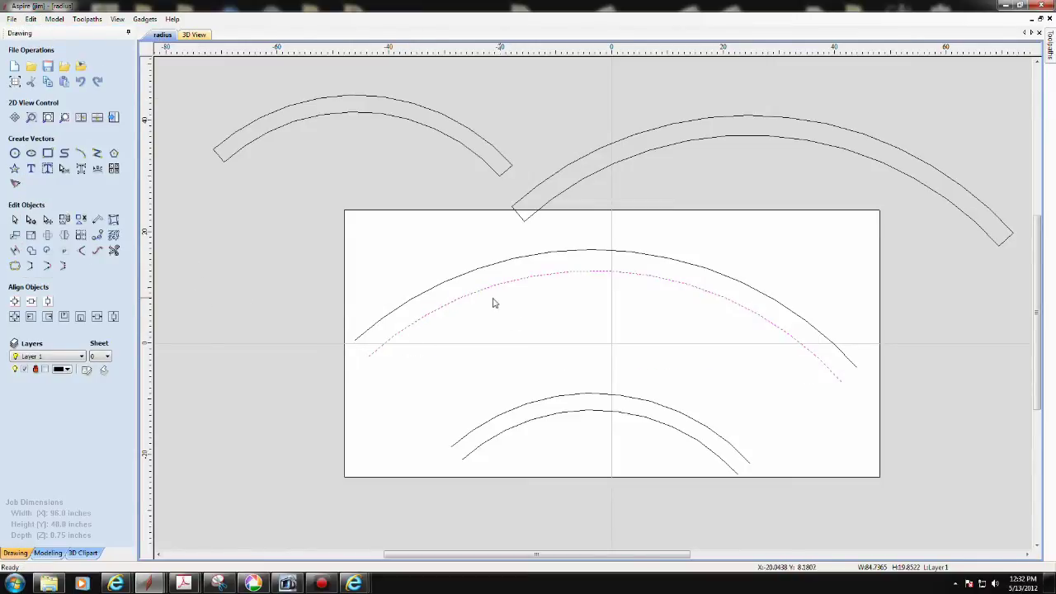
left_click(15, 265)
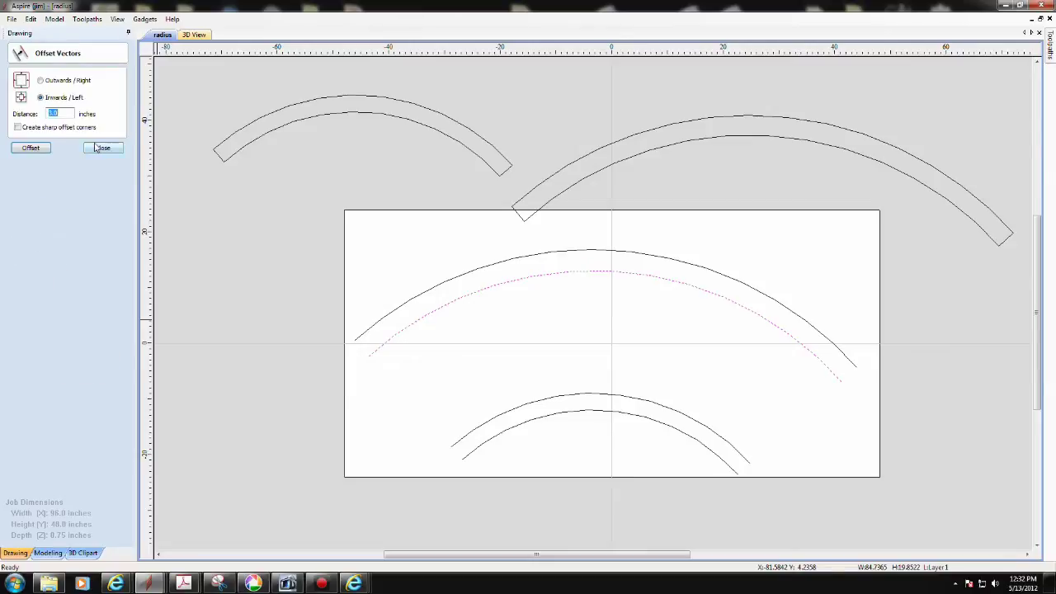
type("3")
left_click(31, 148)
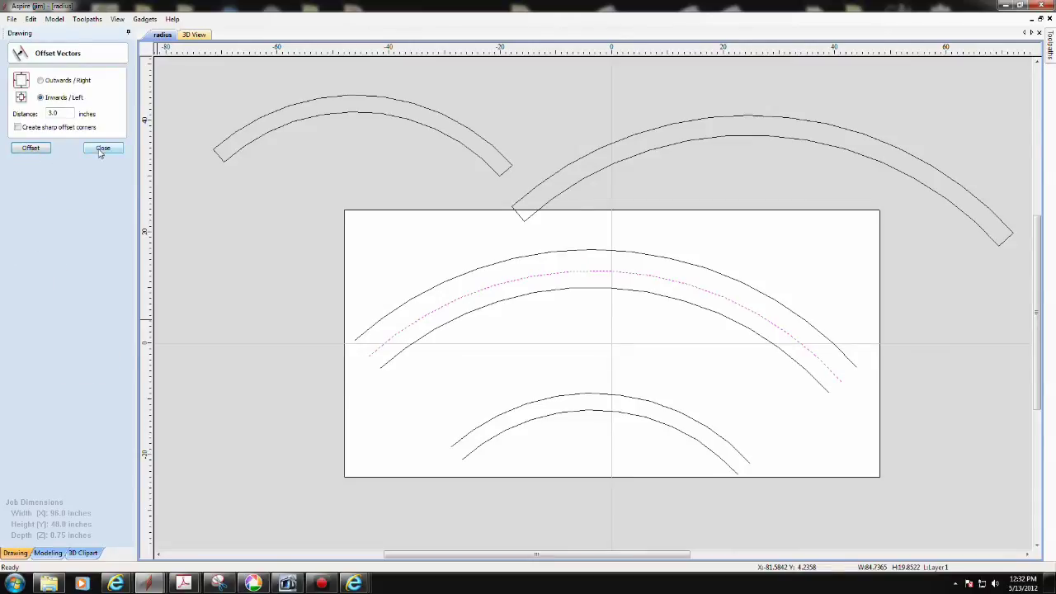
left_click(102, 148)
Close the lower large arc and its 3-inch offset with straight end lines and move that strip above the sheet's upper-left corner.
left_click(389, 364, "shift")
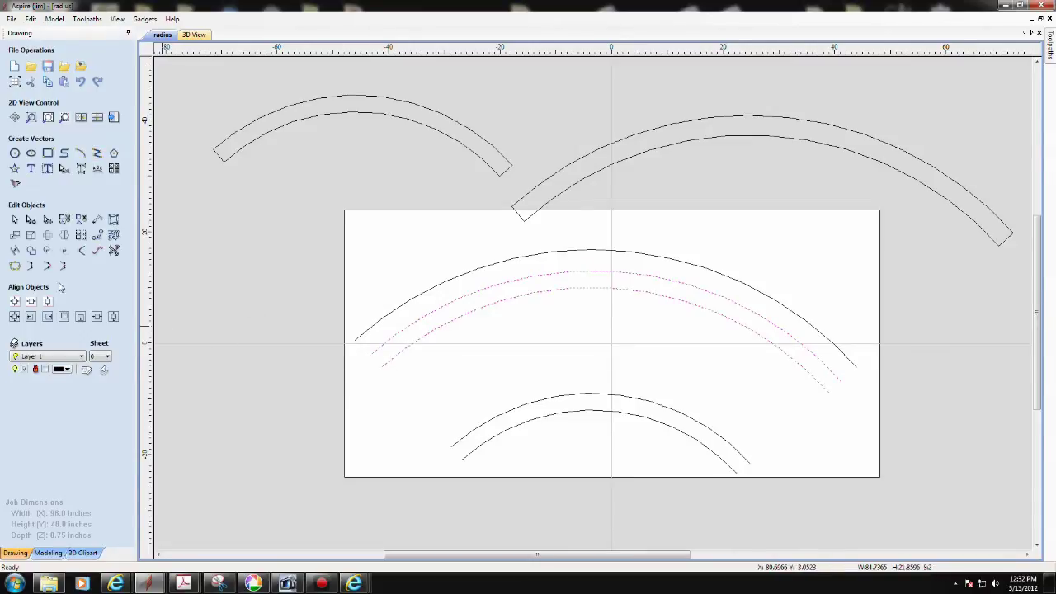
left_click(30, 266)
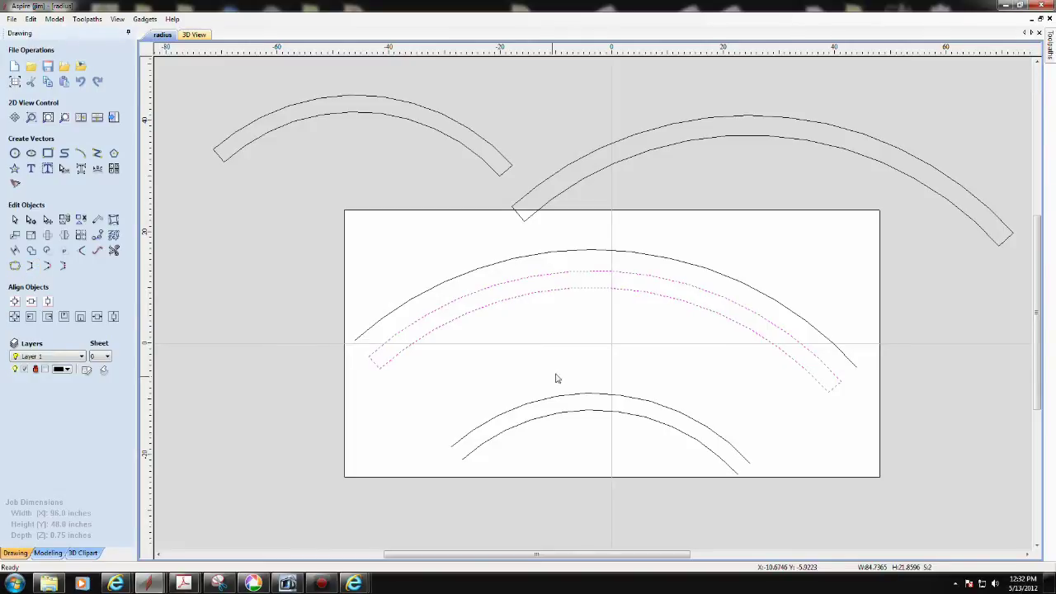
left_click(583, 290)
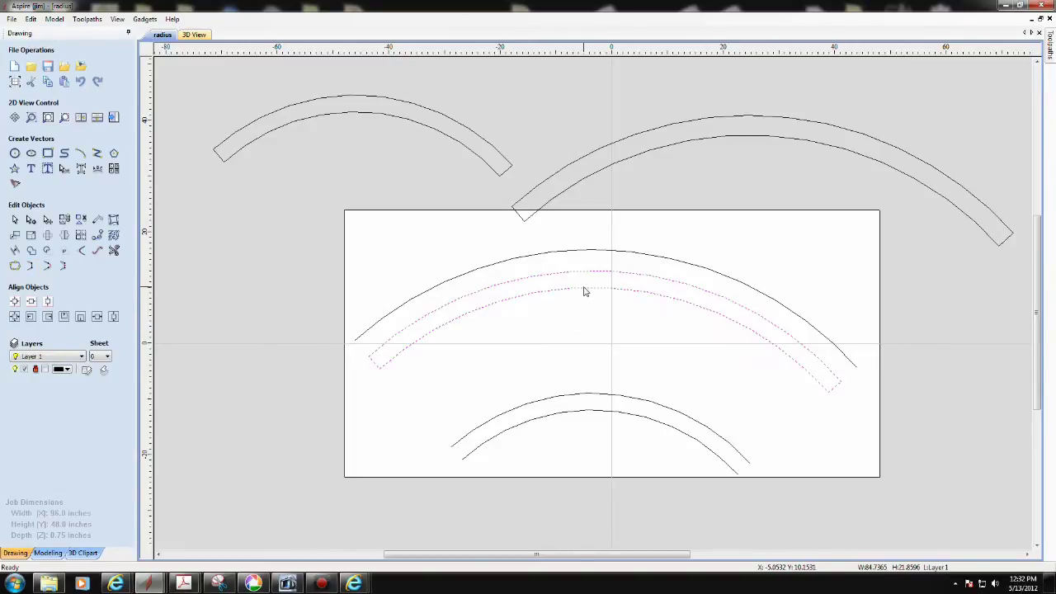
left_click(608, 306)
left_click_drag(606, 331, 357, 124)
left_click(337, 196)
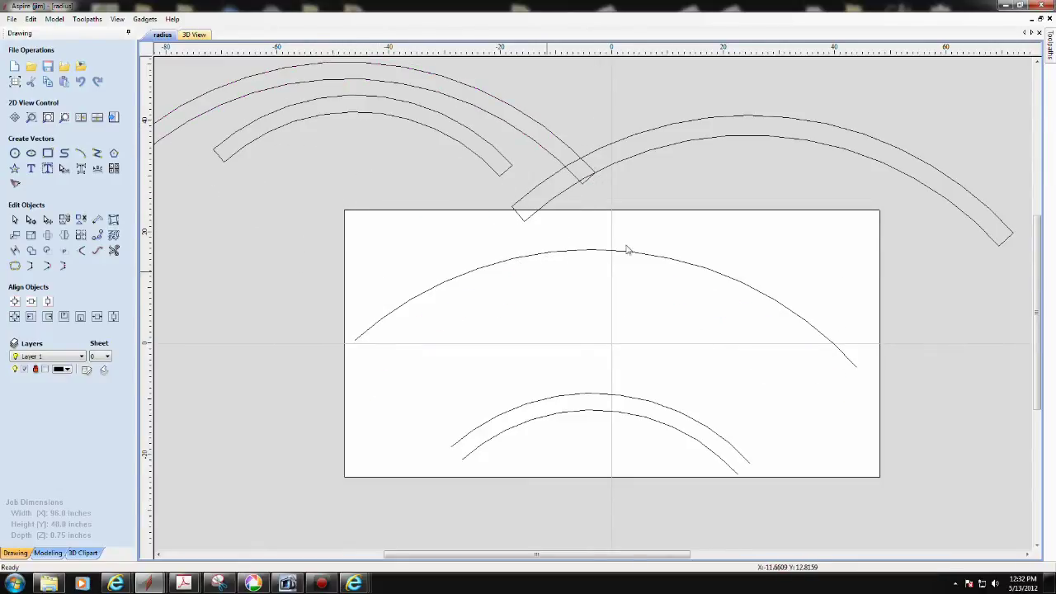
Offset the lower small arc 25 inches outwards to recreate the large arc.
left_click(577, 255)
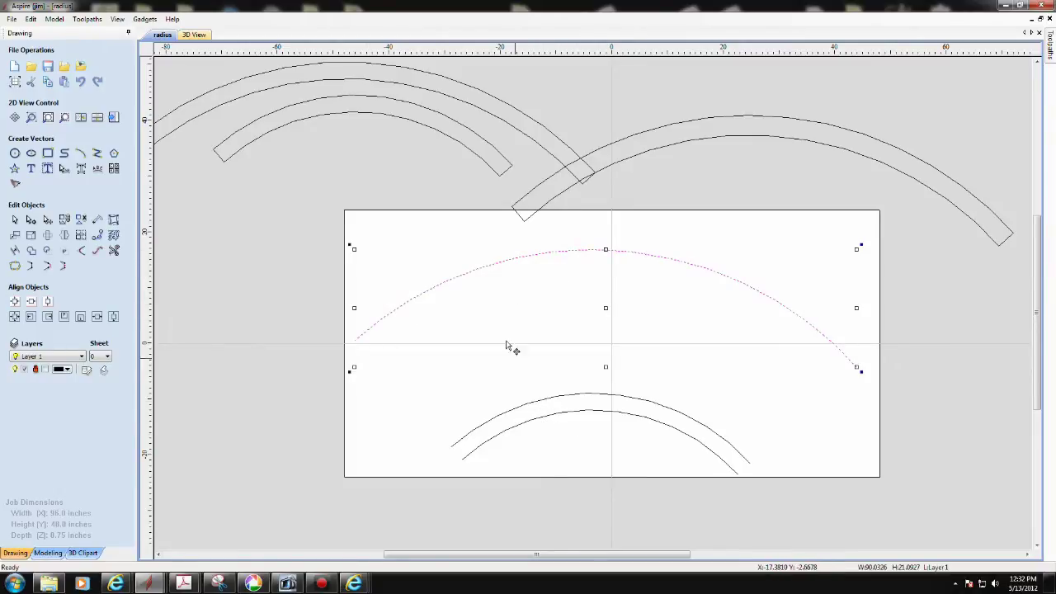
left_click(403, 228)
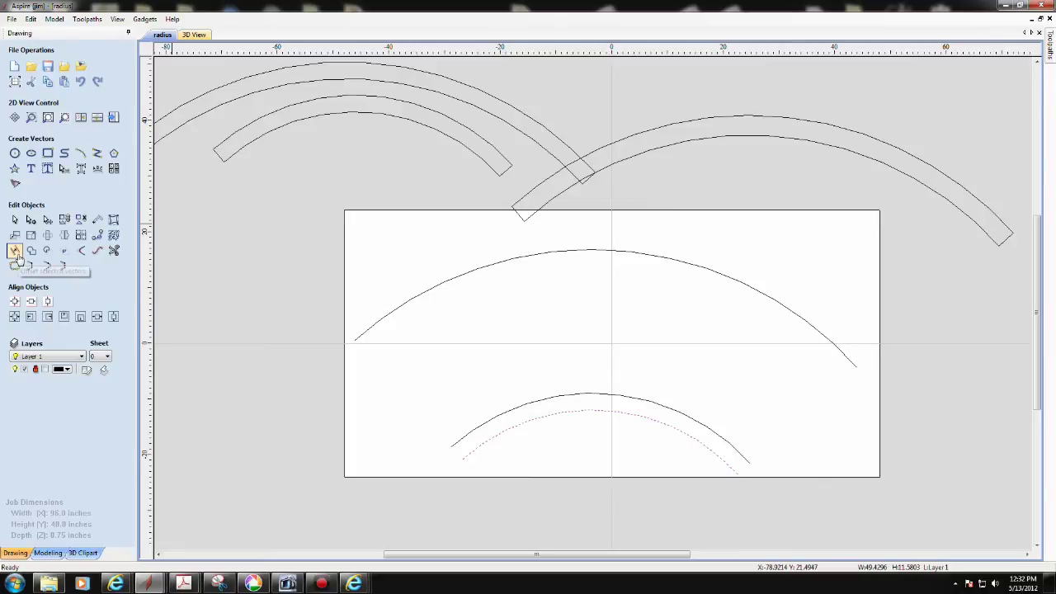
left_click(15, 250)
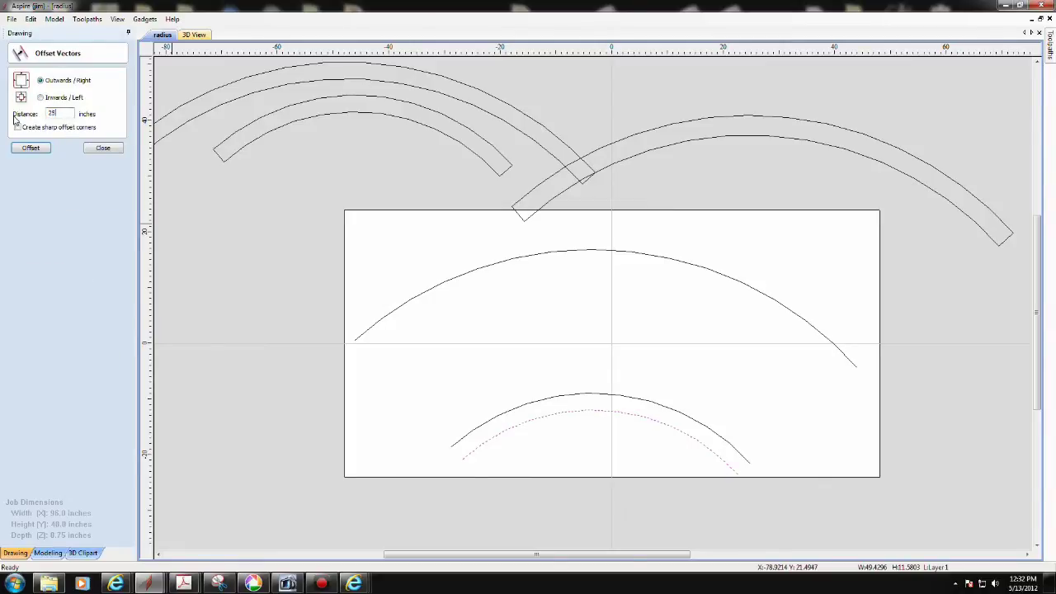
key("Return")
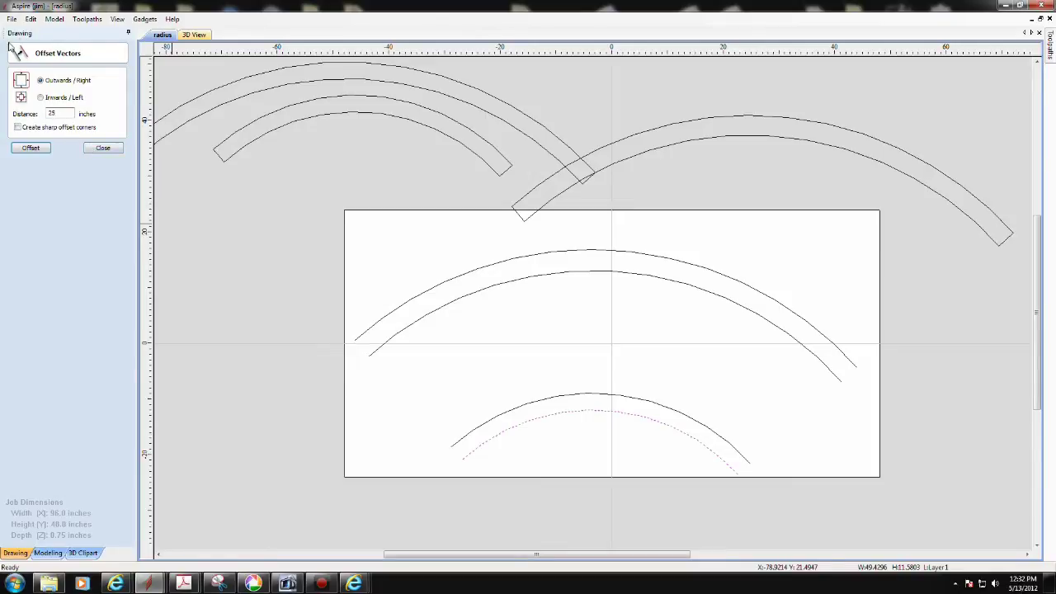
left_click(31, 18)
left_click(45, 33)
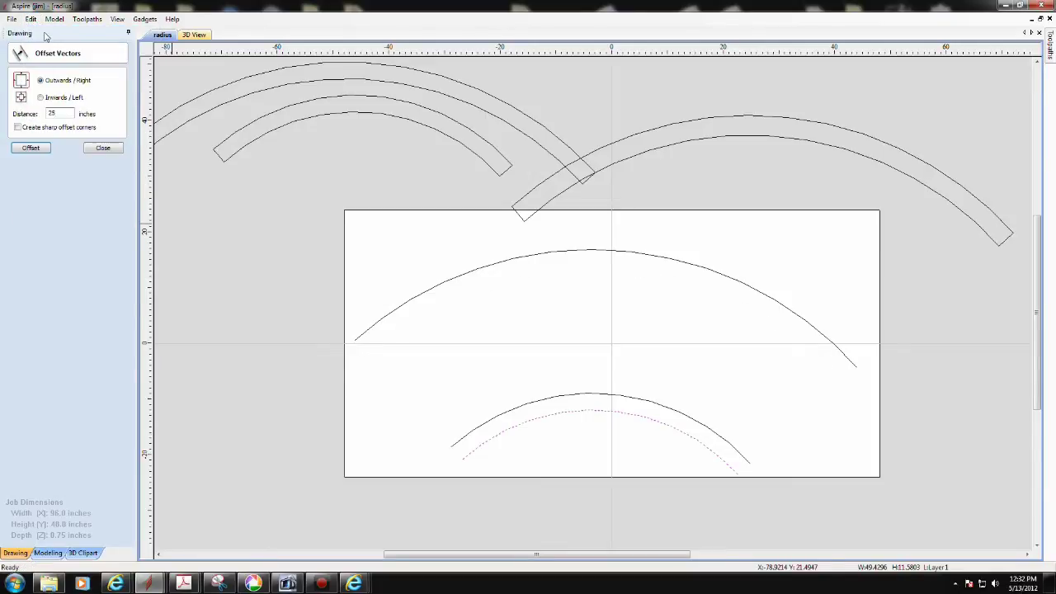
left_click(28, 145)
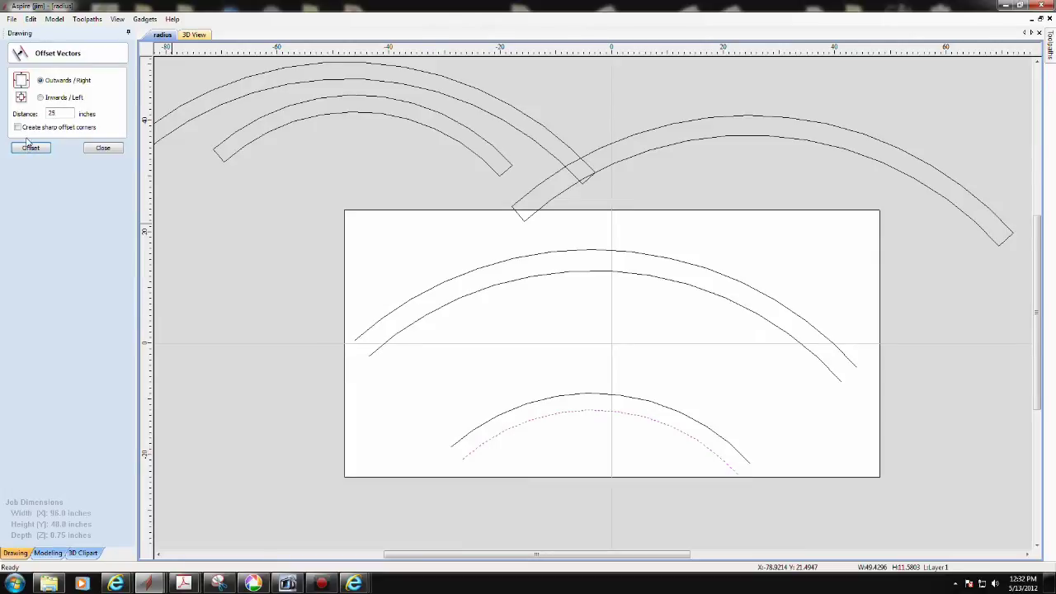
Join the recreated large arc and the lower small arc with straight end lines and move the closed counter shape off towards the sheet's lower-left.
left_click(470, 296)
left_click(103, 148)
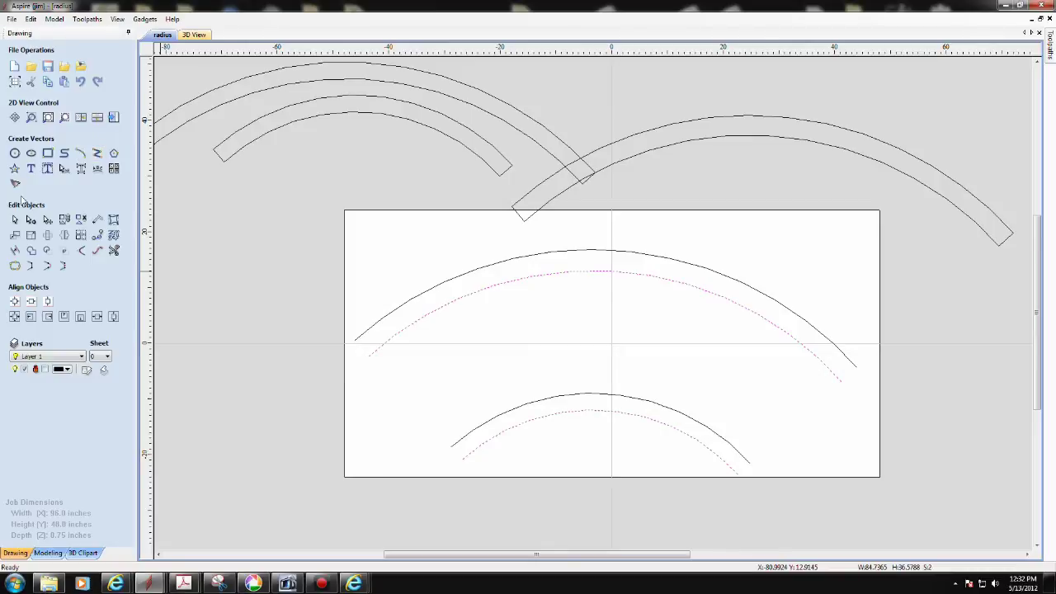
left_click(31, 266)
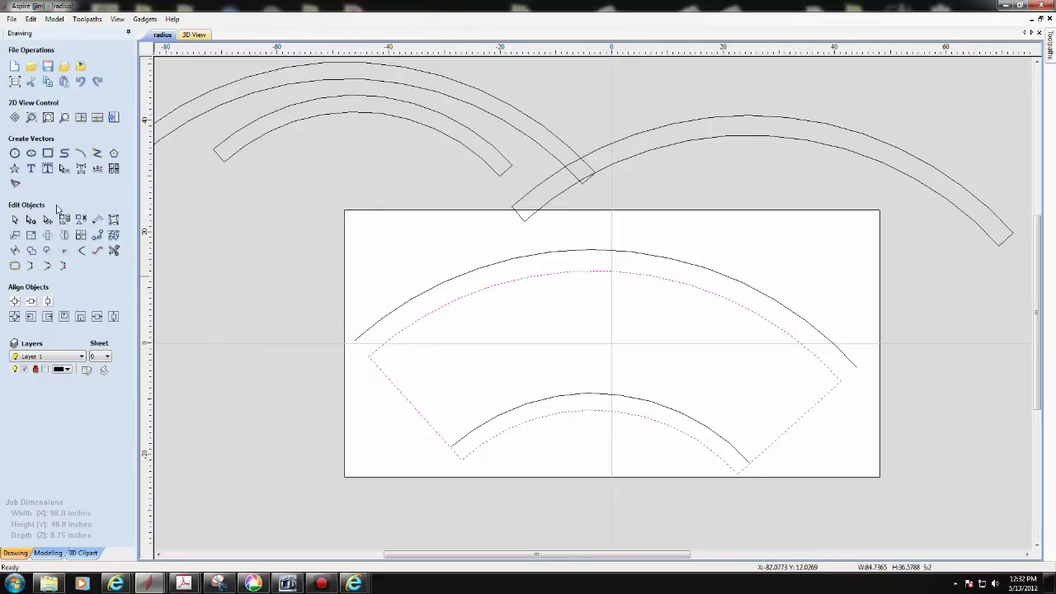
left_click(47, 220)
left_click_drag(608, 376, 436, 488)
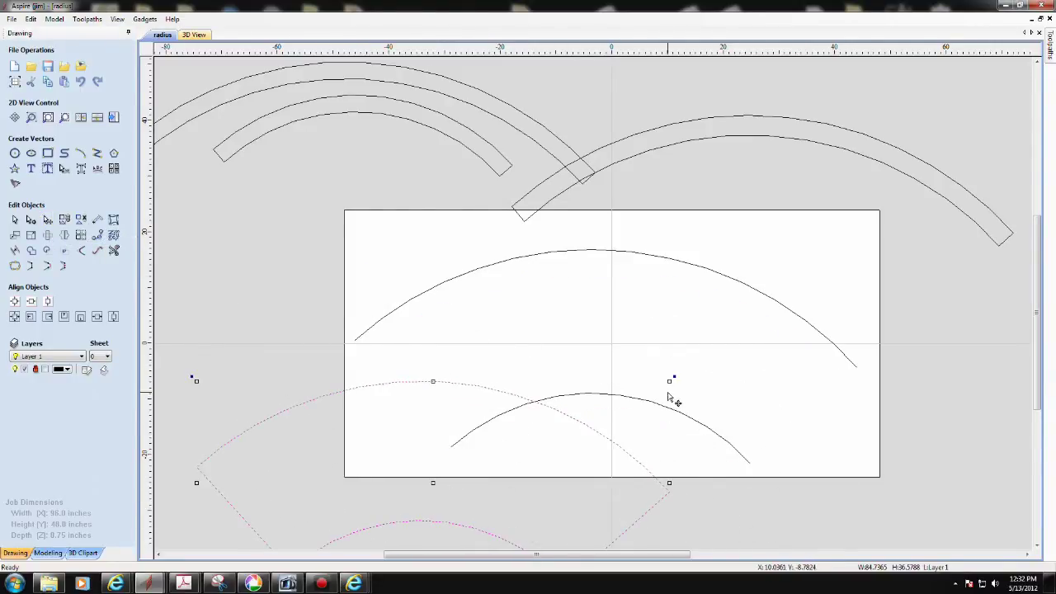
Delete the two leftover open arcs, one large and one small, from the sheet.
left_click(652, 401)
left_click(652, 401)
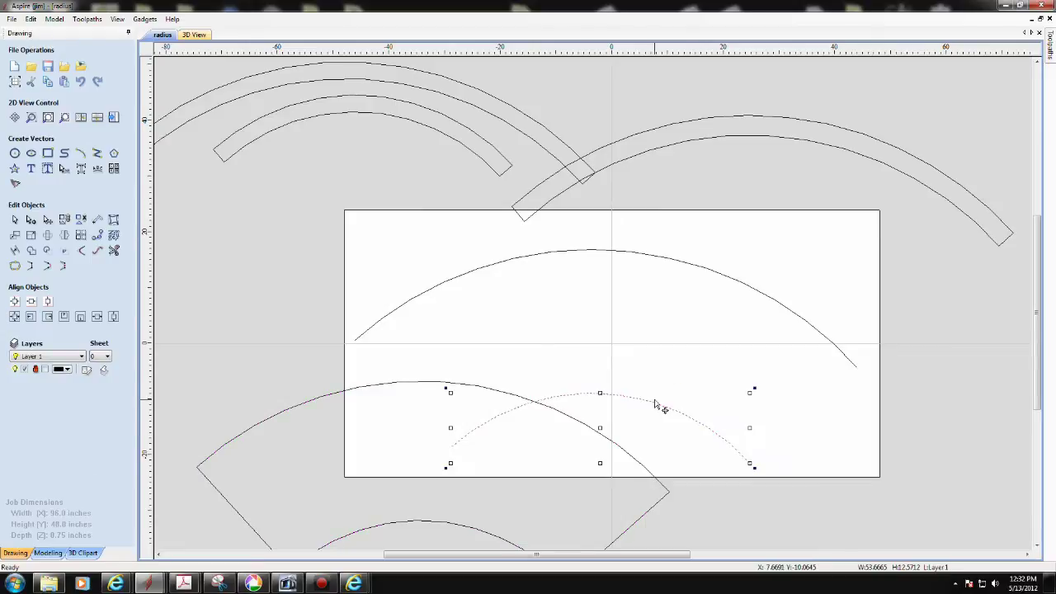
left_click(661, 263, "shift")
right_click(661, 263)
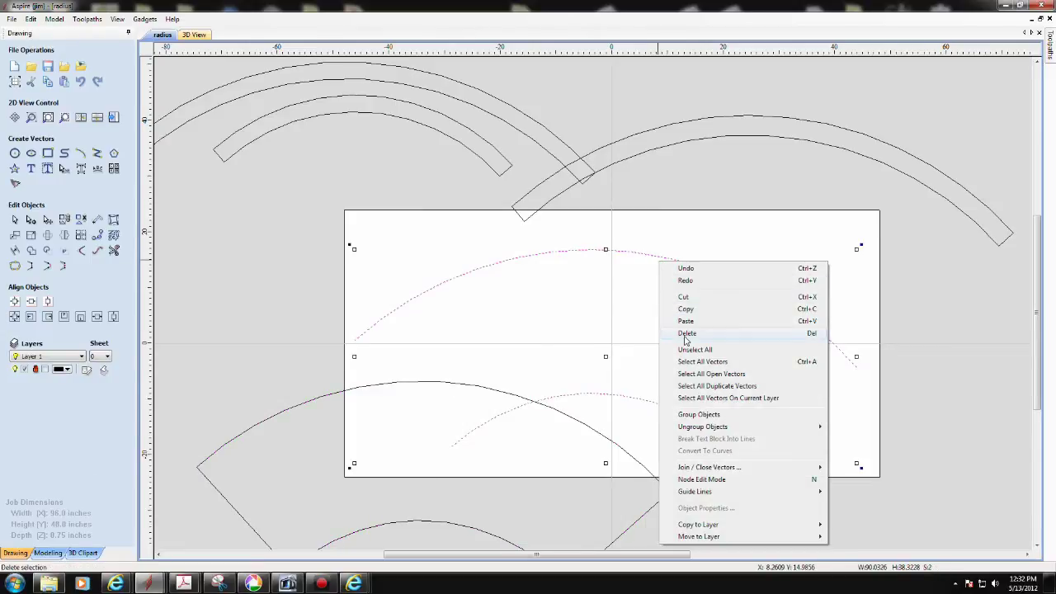
left_click(683, 334)
Move the closed counter shape back onto the sheet and shift the 3.5-inch strip further up, clear of the sheet.
left_click(438, 385)
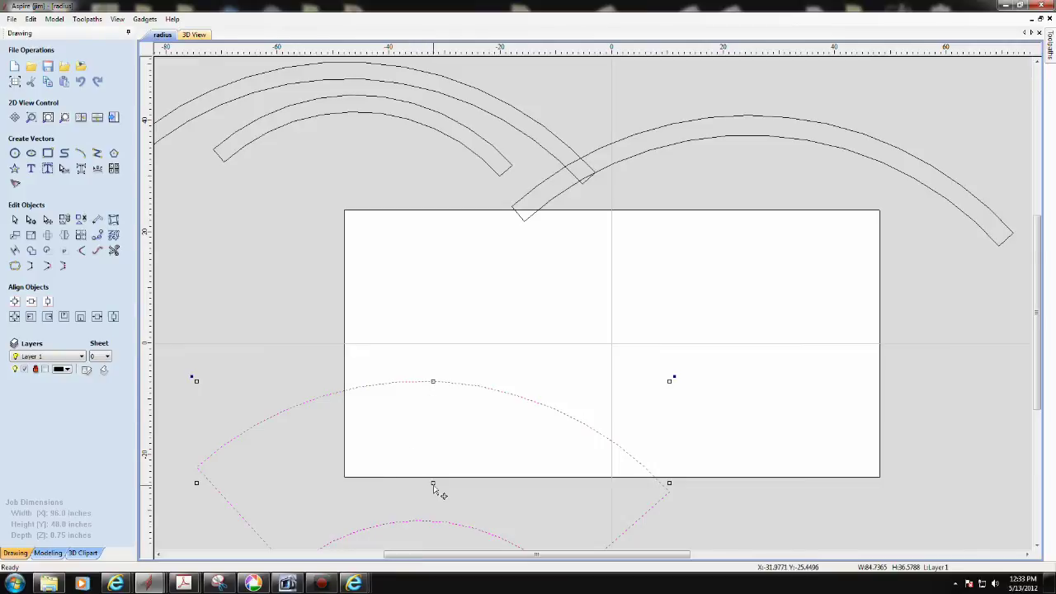
left_click_drag(437, 490, 608, 365)
left_click(666, 151)
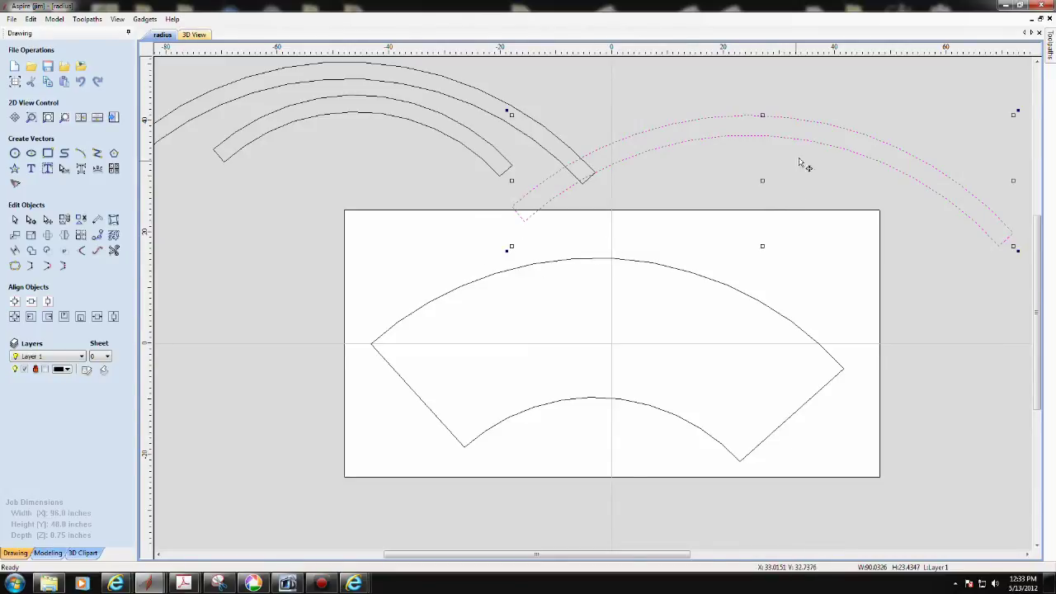
left_click_drag(761, 179, 693, 103)
left_click(318, 173)
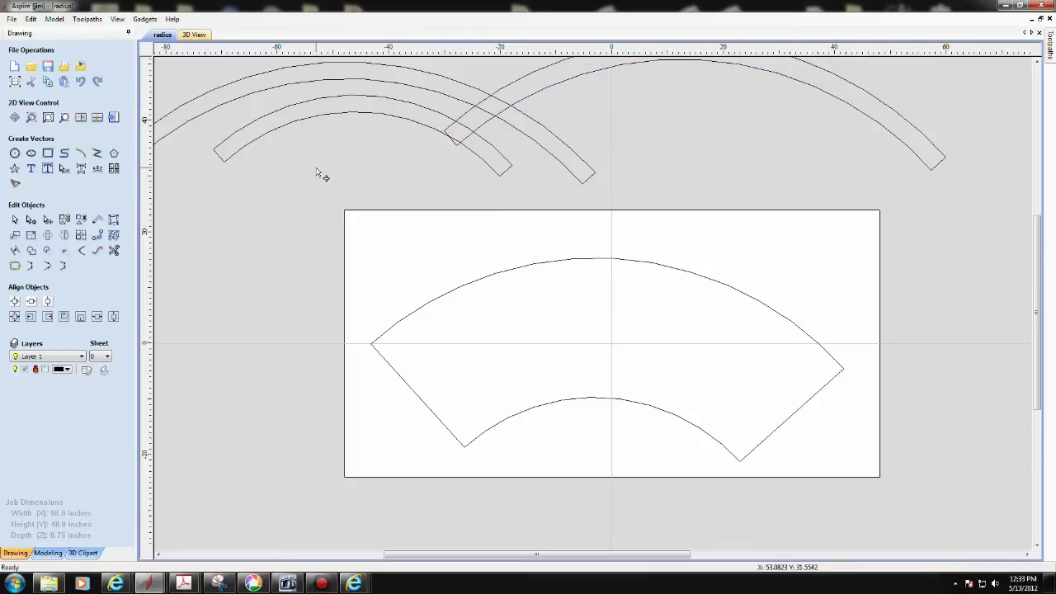
Rotate the counter shape slightly counterclockwise to level its ends and position it near the sheet's lower-right corner.
left_click(505, 275)
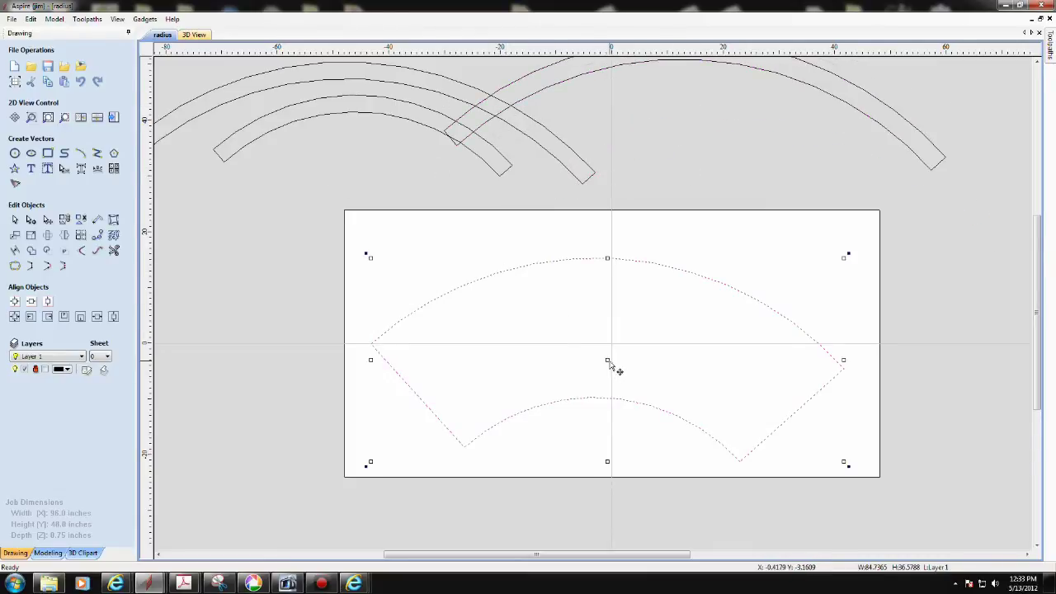
left_click_drag(607, 360, 633, 369)
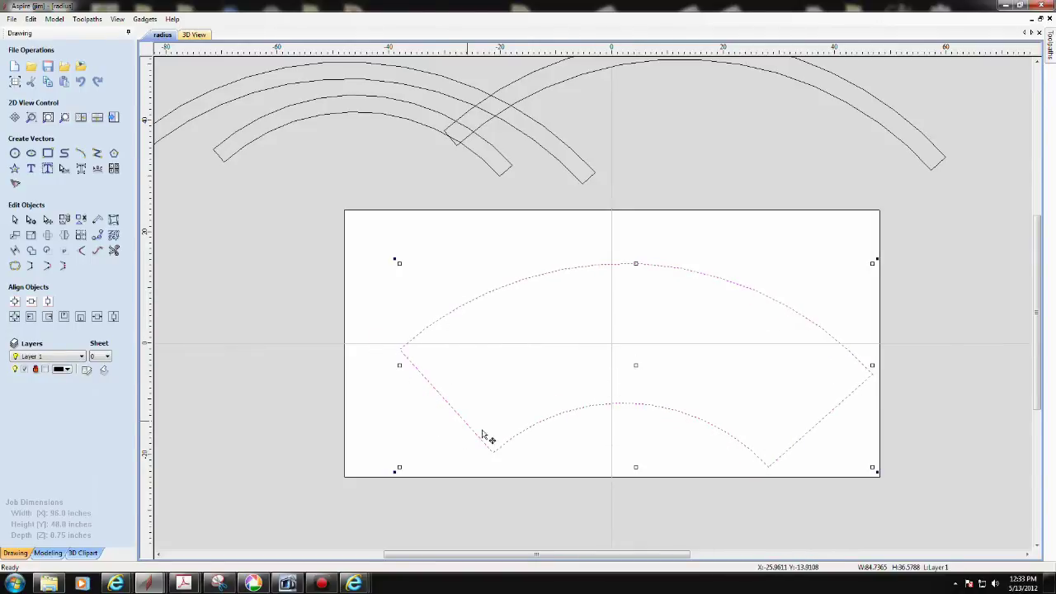
left_click_drag(395, 259, 400, 271)
left_click_drag(636, 361, 632, 367)
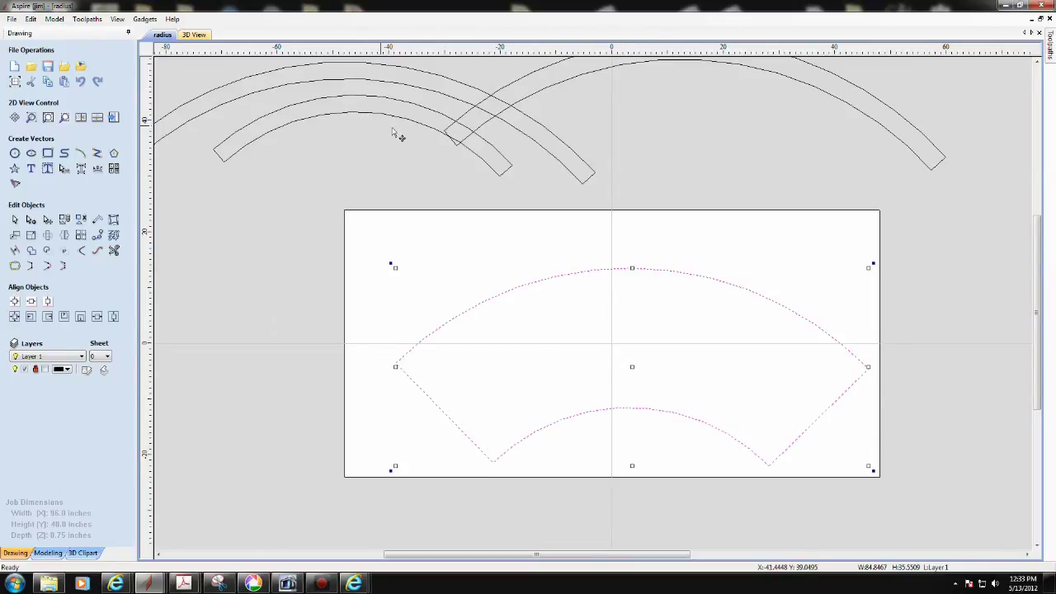
Test-fit the 3.5-inch strip above the counter shape with a slight levelling rotation, and move it back off the sheet.
left_click(601, 70)
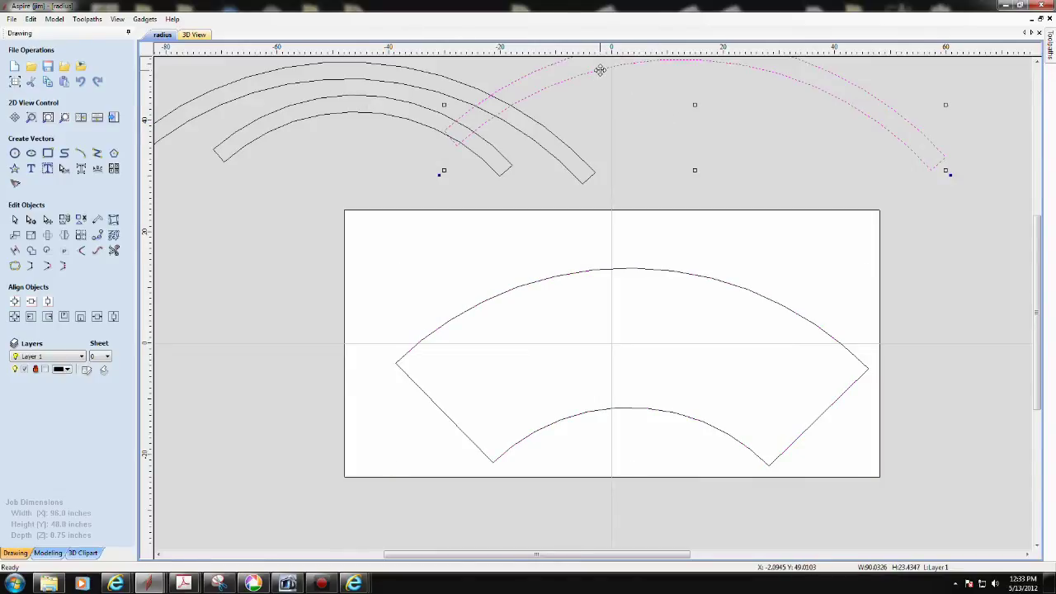
left_click_drag(695, 104, 626, 295)
left_click_drag(369, 219, 361, 228)
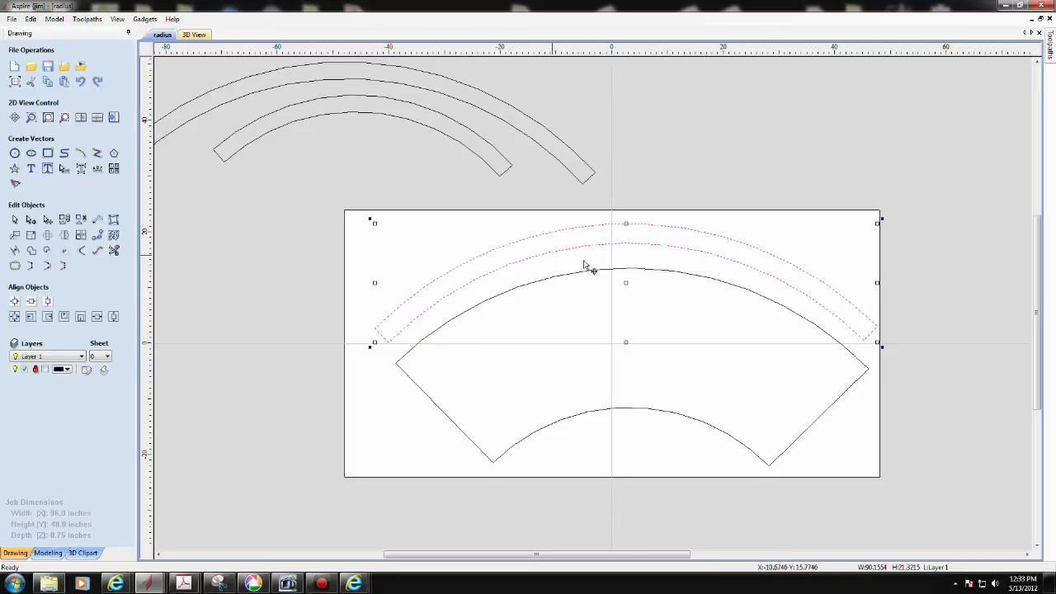
left_click_drag(624, 282, 791, 45)
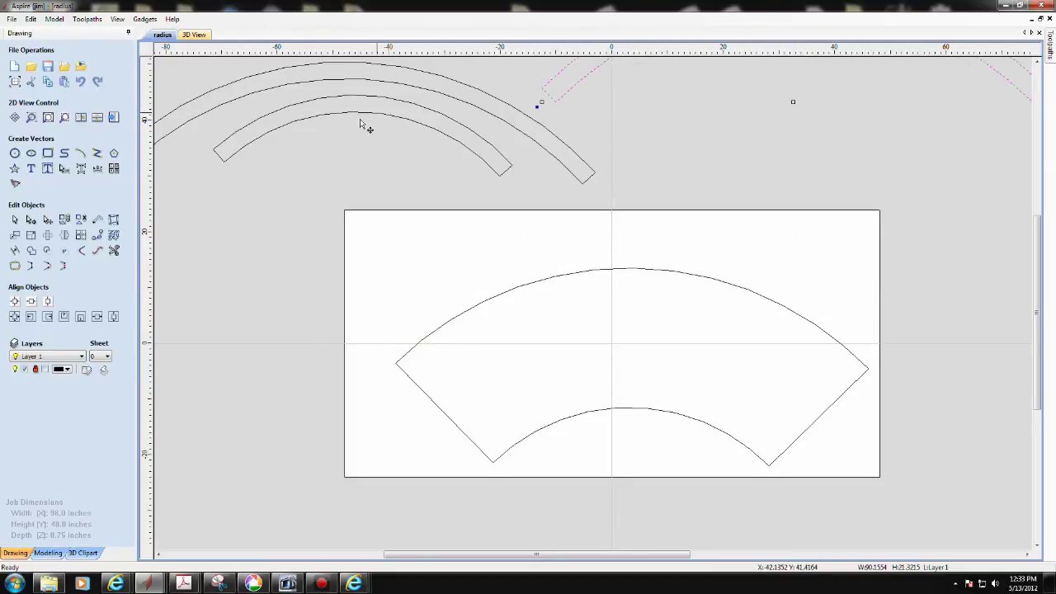
Move the counter shape to about the sheet's centre and place the small closed strip beneath its inner curve.
left_click(628, 416)
left_click(625, 407)
left_click_drag(632, 366, 609, 346)
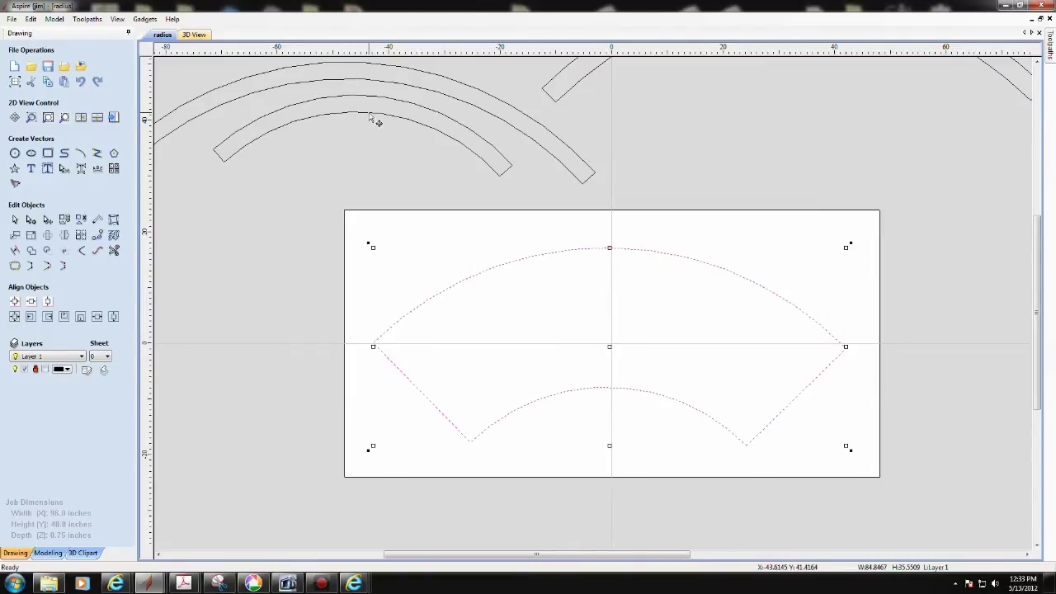
left_click(370, 116)
left_click_drag(363, 136, 619, 447)
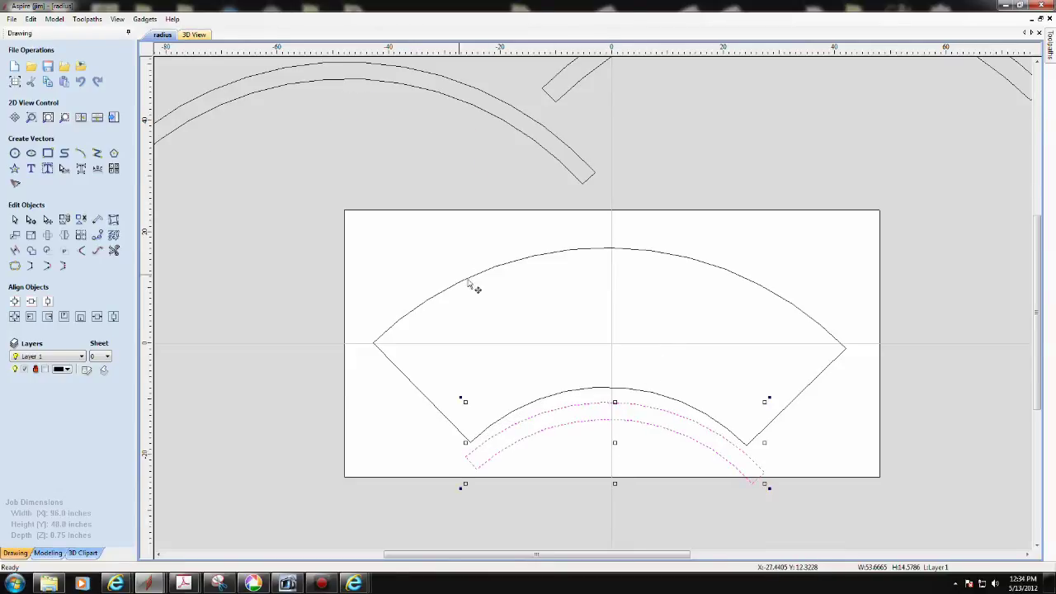
Move the long curved strip onto the sheet above the counter shape and nudge the counter shape up closer beneath it.
left_click(330, 82)
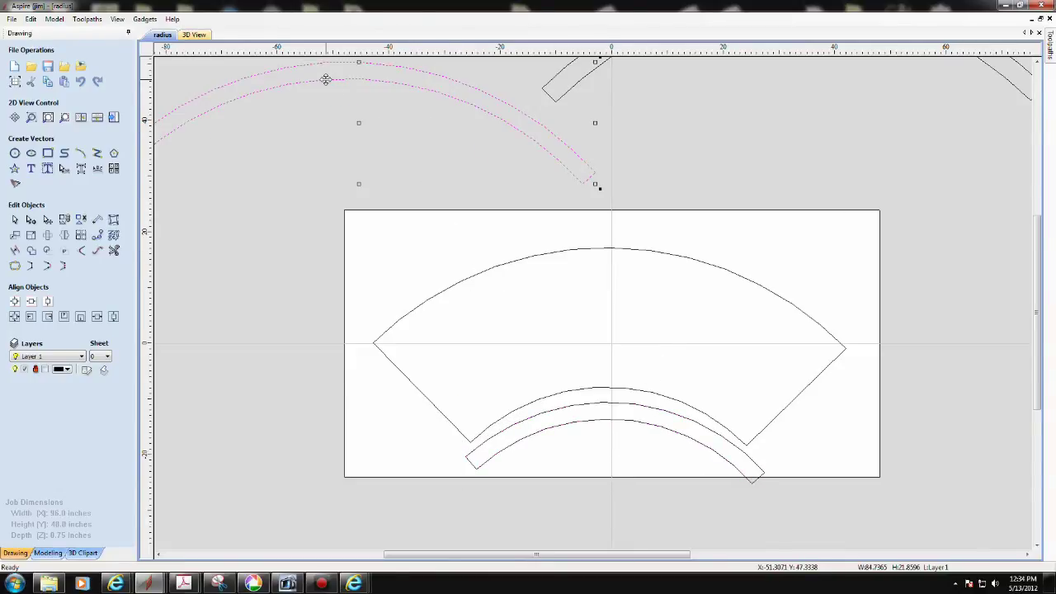
left_click_drag(359, 123, 619, 276)
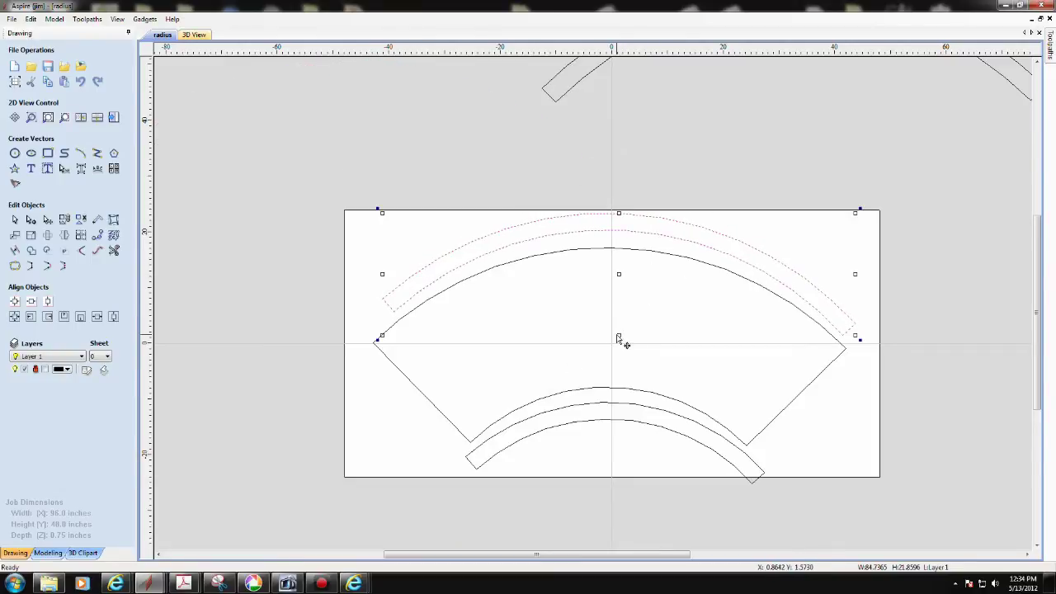
left_click(569, 389)
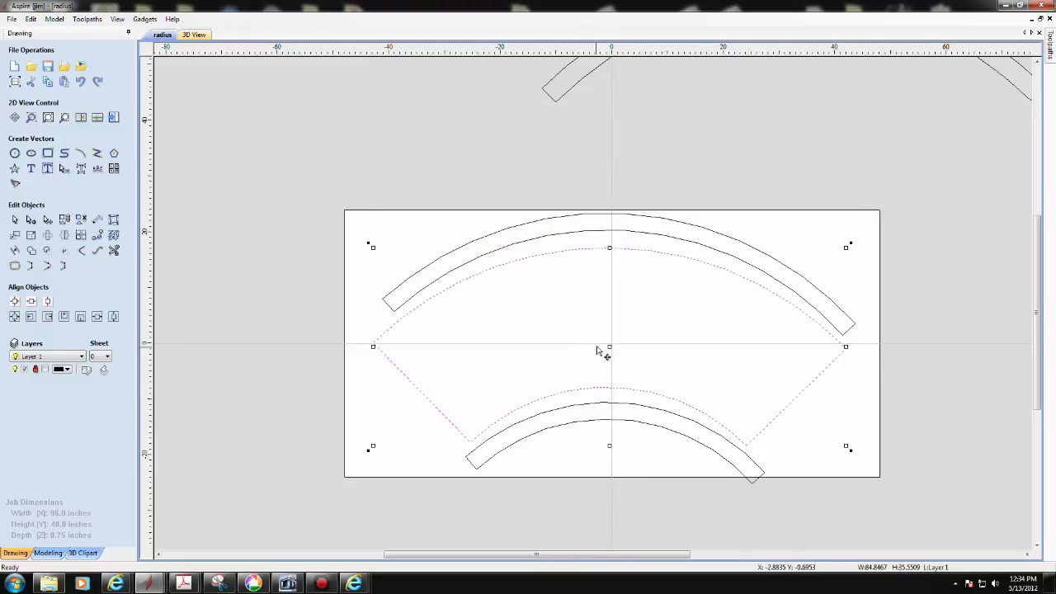
left_click_drag(610, 346, 607, 341)
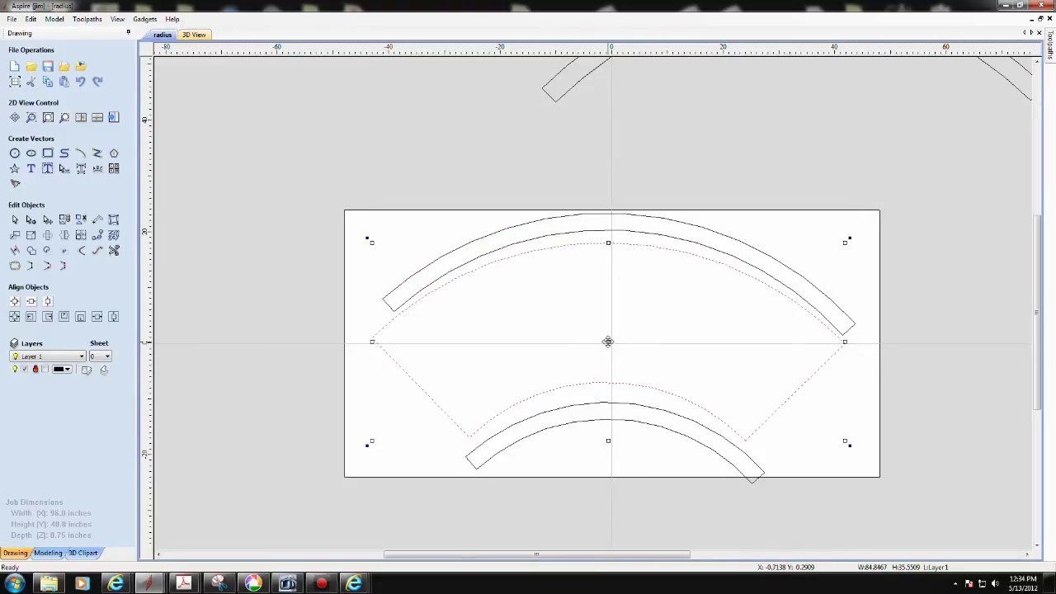
Rotate the small strip slightly counterclockwise to level its ends and centre it within the sheet beneath the counter's inner curve.
left_click(592, 423)
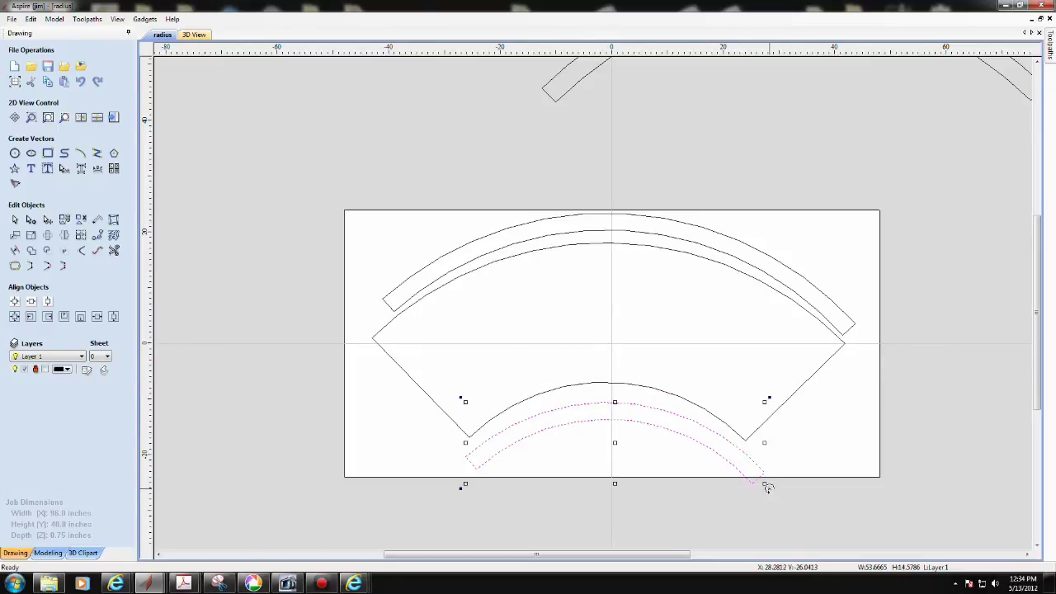
left_click_drag(767, 487, 769, 479)
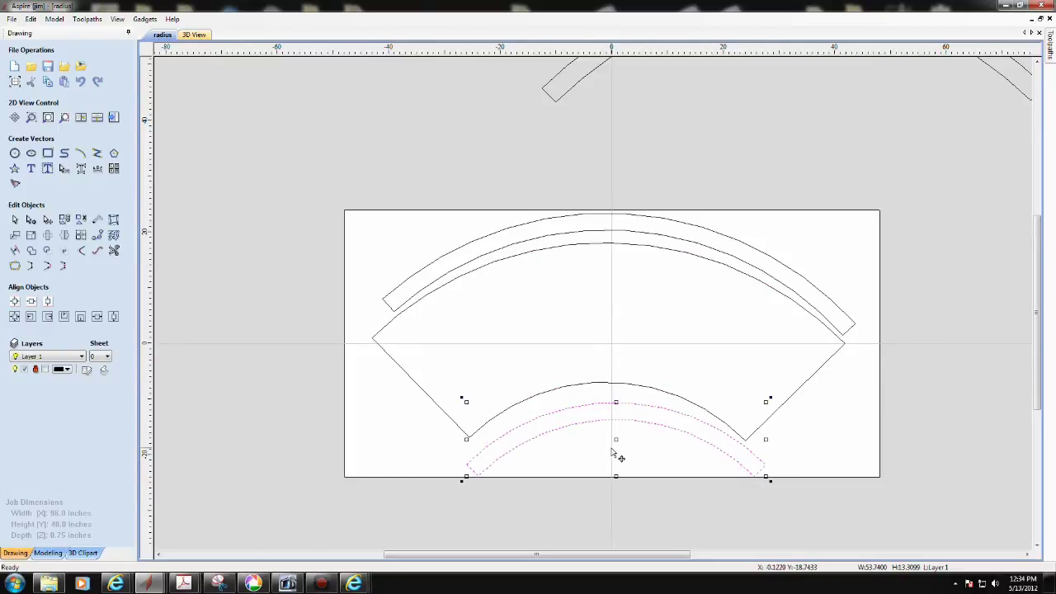
left_click_drag(619, 444, 608, 444)
left_click(362, 264)
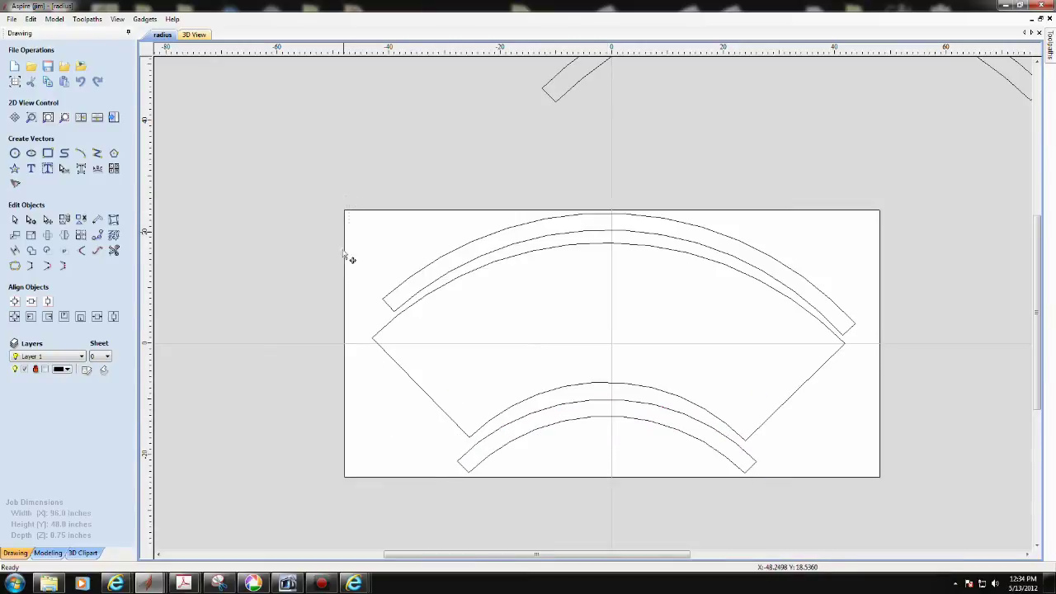
Select all three parts on the sheet and set up a 2D profile toolpath with a cut depth of .755 inches.
left_click_drag(344, 254, 863, 517)
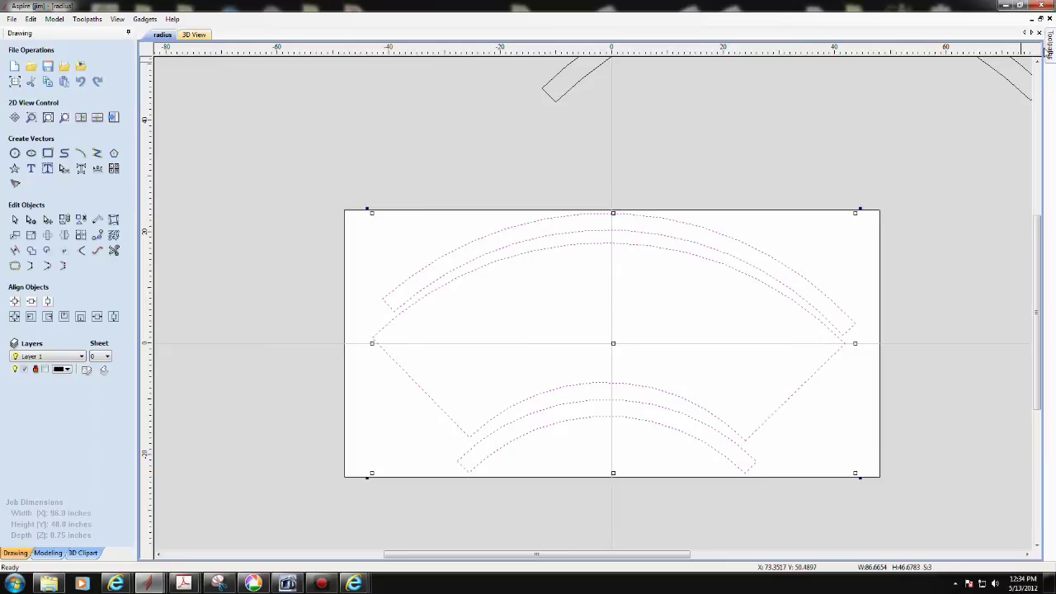
mouse_move(1050, 51)
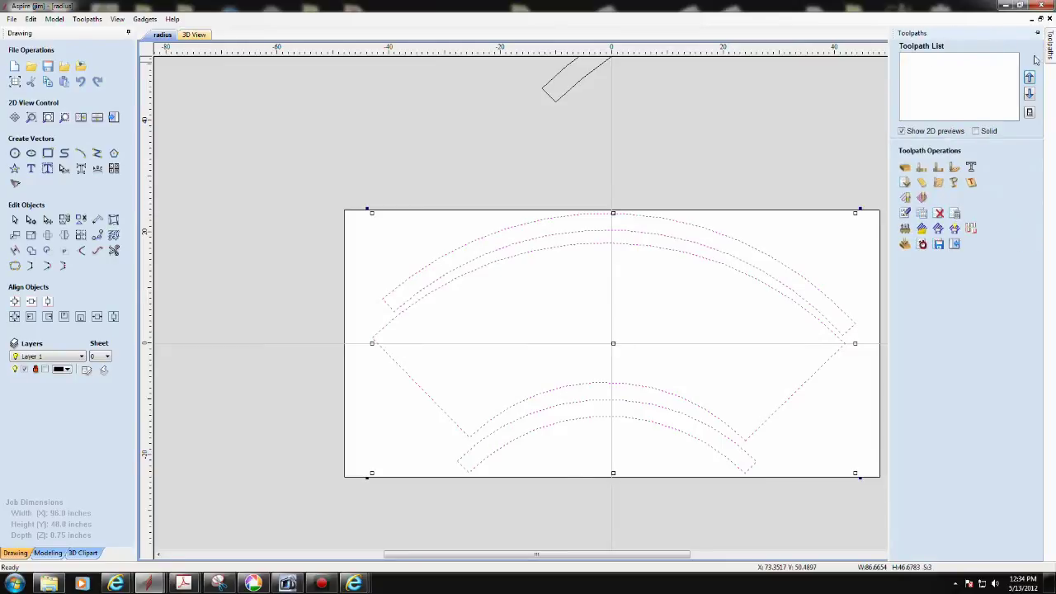
left_click(926, 169)
key("Tab")
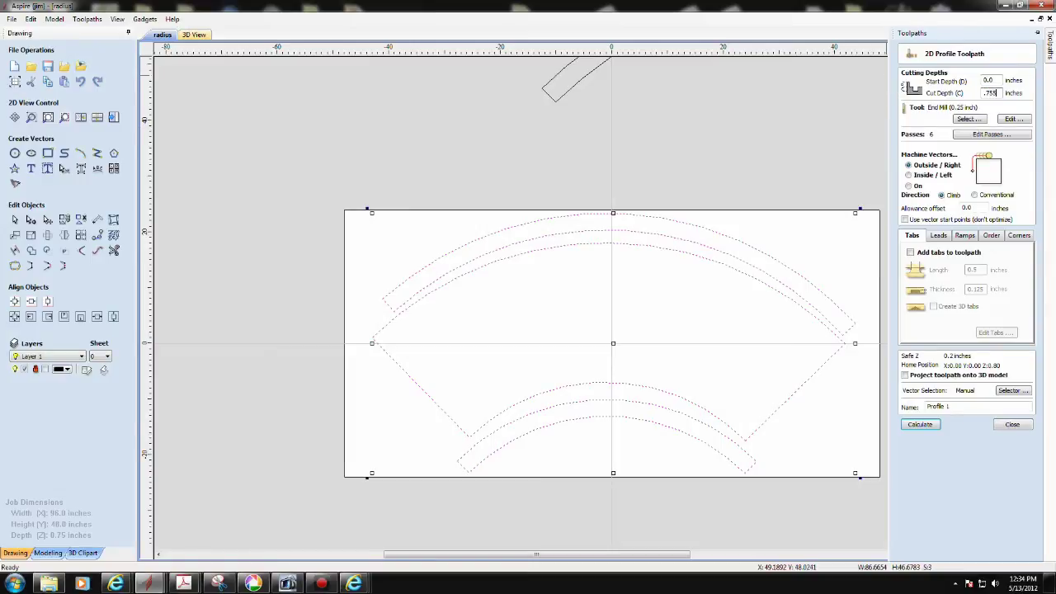
Choose the 0.25 inch end mill for the profile toolpath and set its pass depth to .25 inches.
left_click(965, 119)
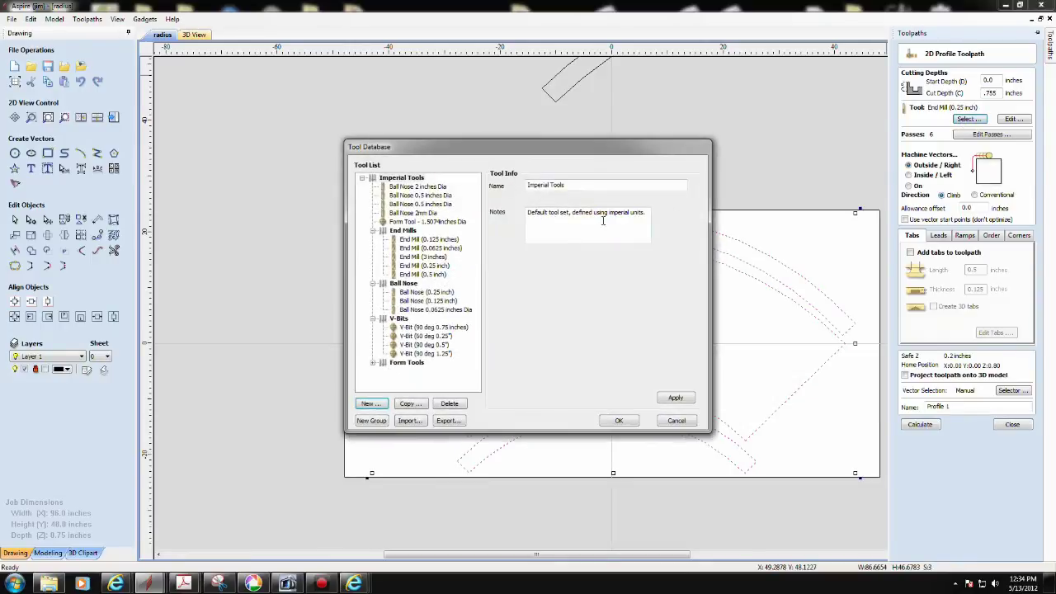
left_click(412, 267)
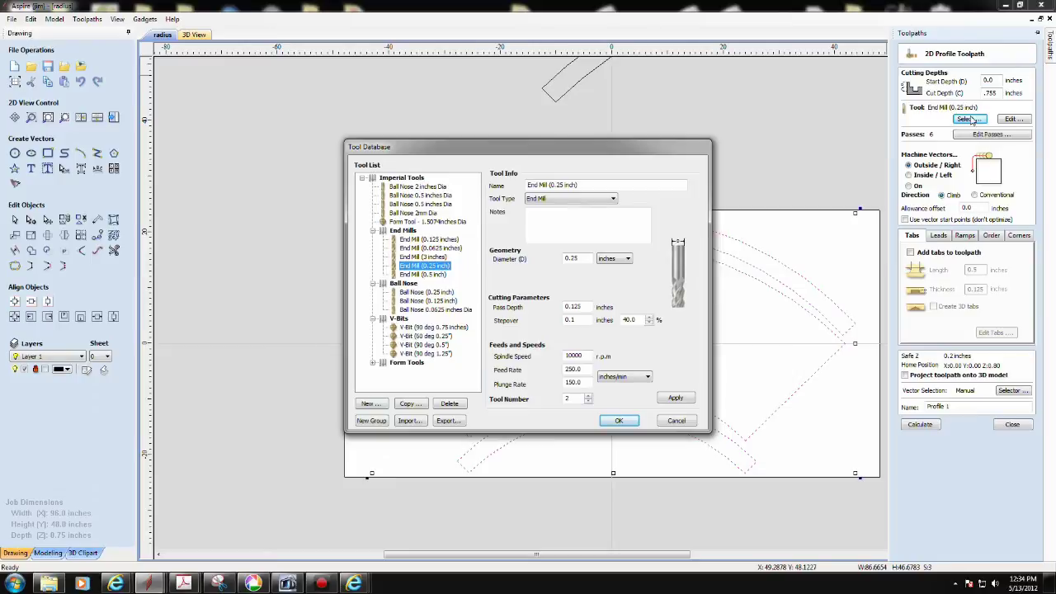
left_click(585, 306)
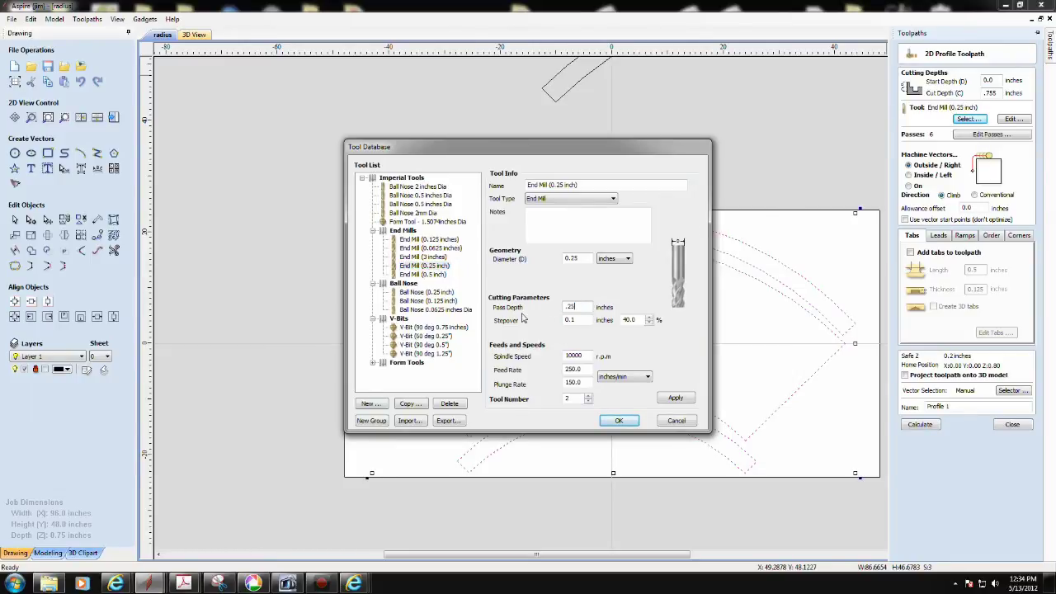
left_click(618, 421)
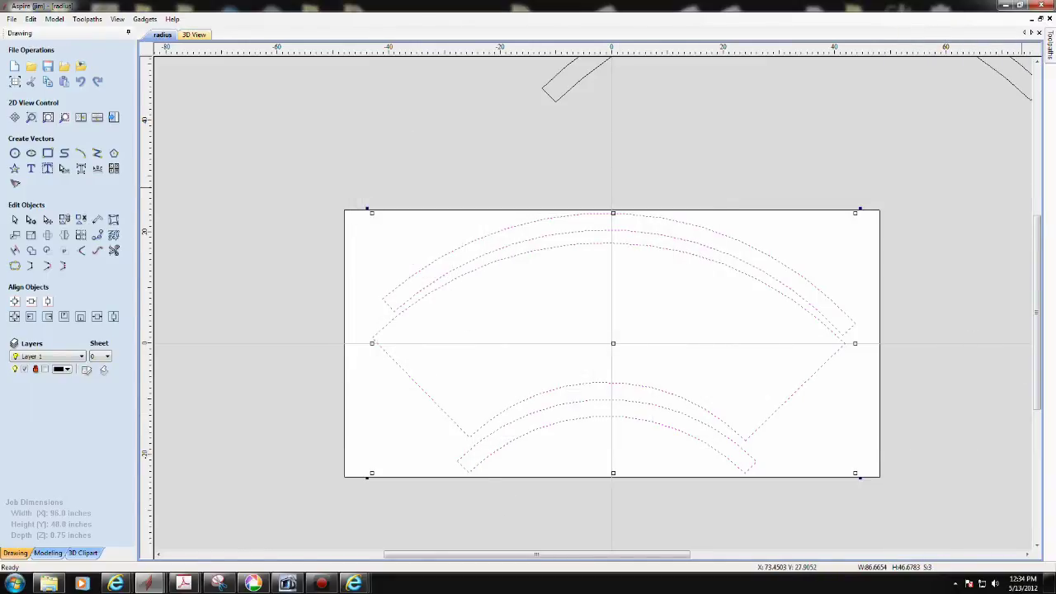
Calculate the outside profile toolpath for the three parts, preview the cut and delete the waste material from the preview.
mouse_move(1049, 50)
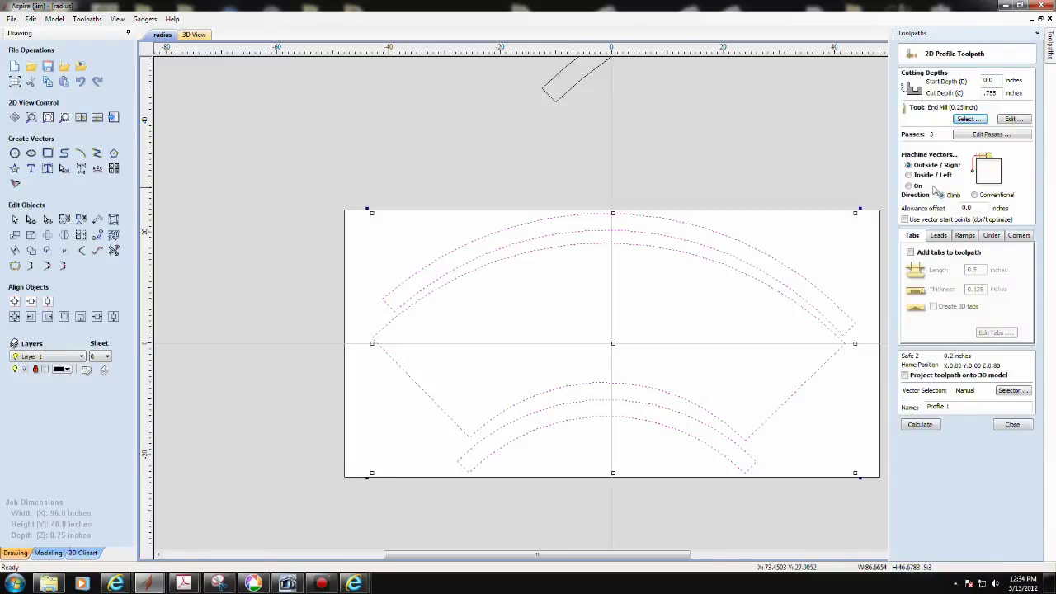
left_click(930, 424)
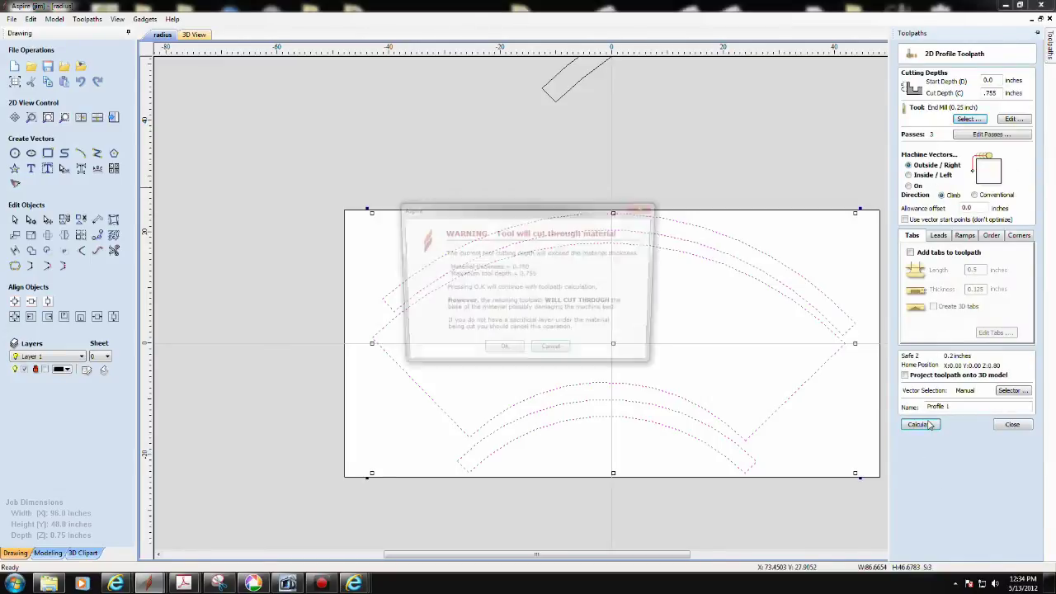
left_click(502, 354)
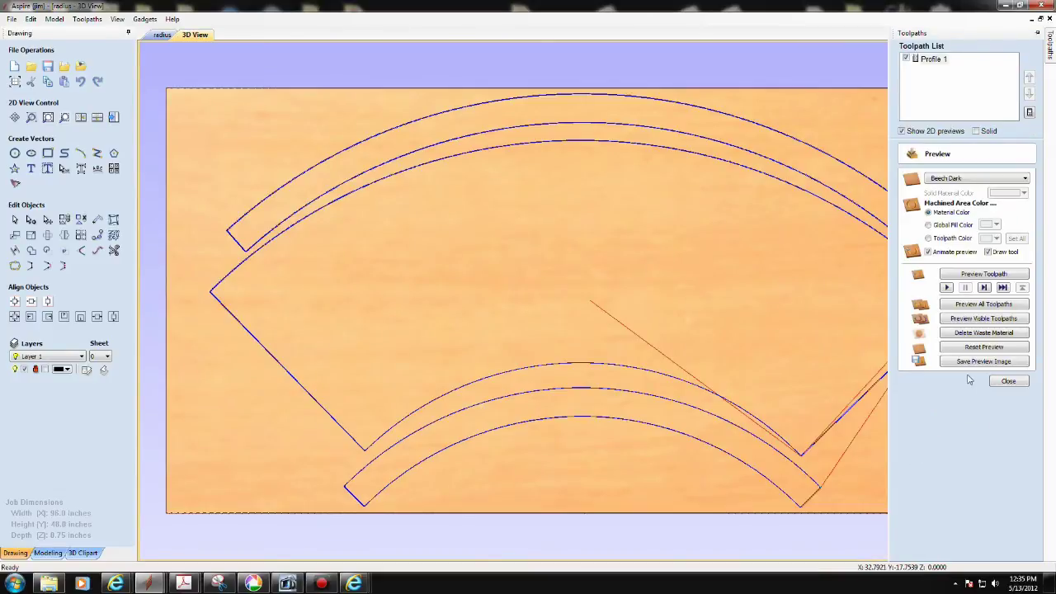
left_click(983, 304)
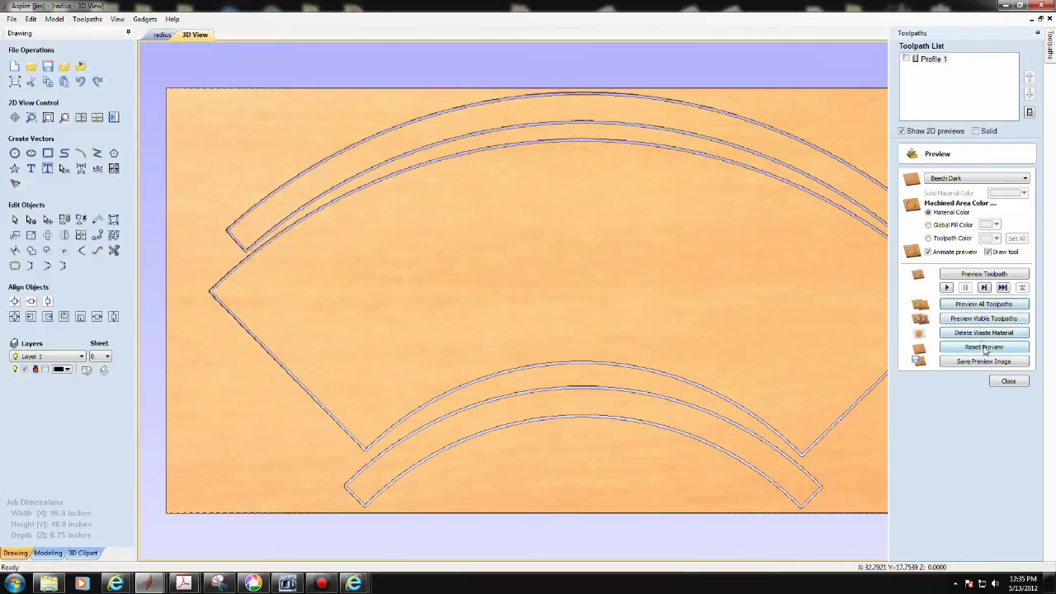
left_click(983, 333)
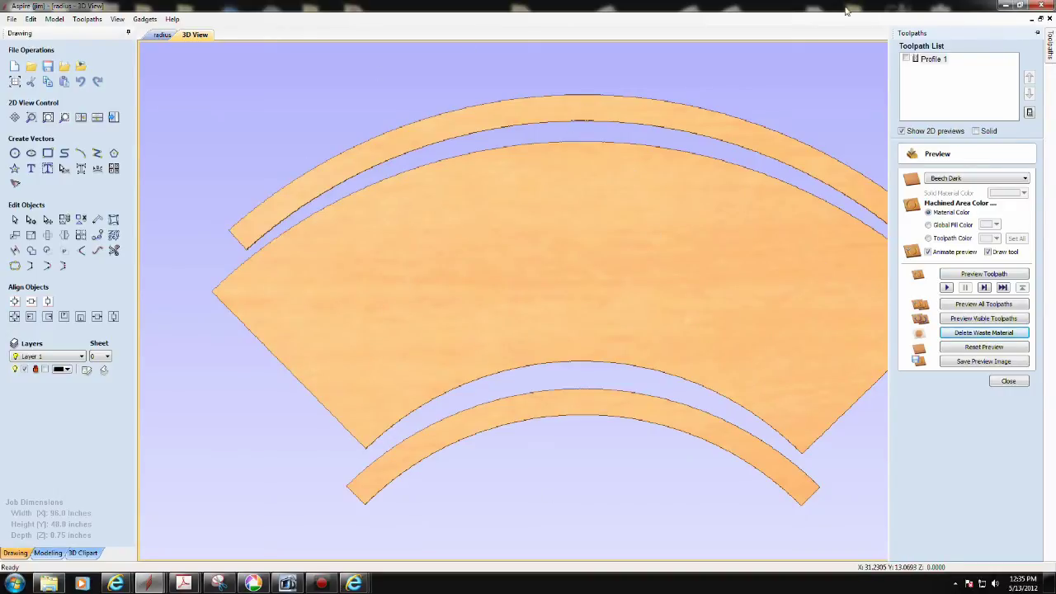
Return to the 2D drawing and move the three machined parts together off the sheet.
left_click(162, 35)
scroll(290, 99, "down", 3)
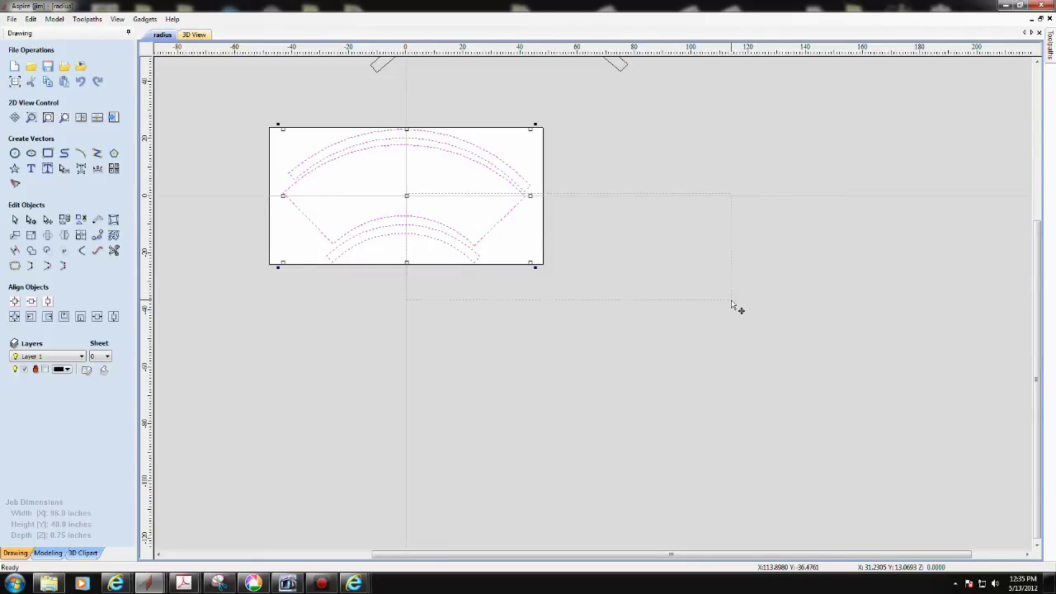
left_click(601, 276)
key("ctrl+a")
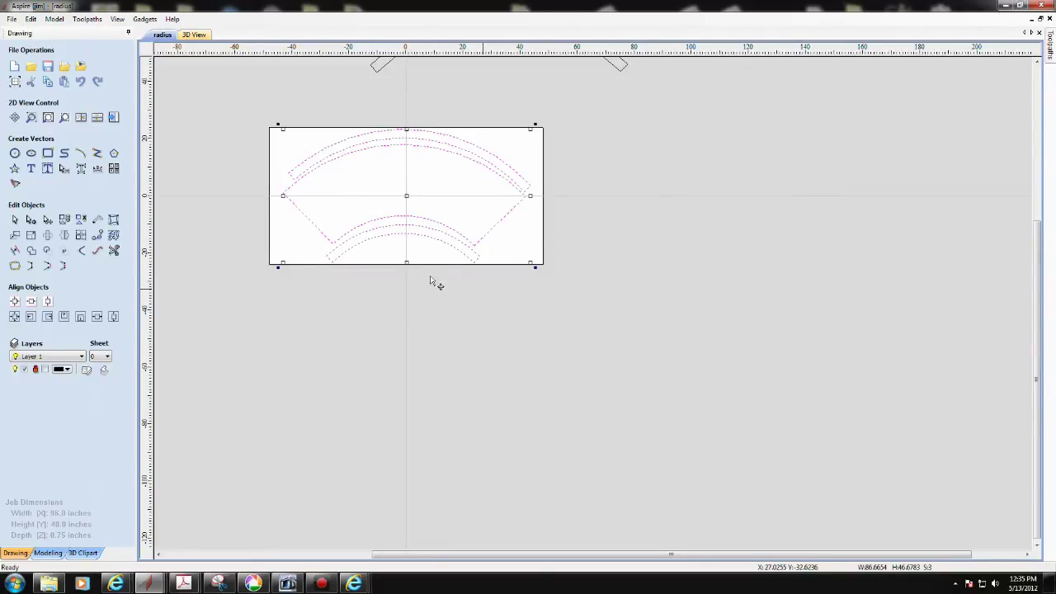
left_click_drag(405, 195, 832, 329)
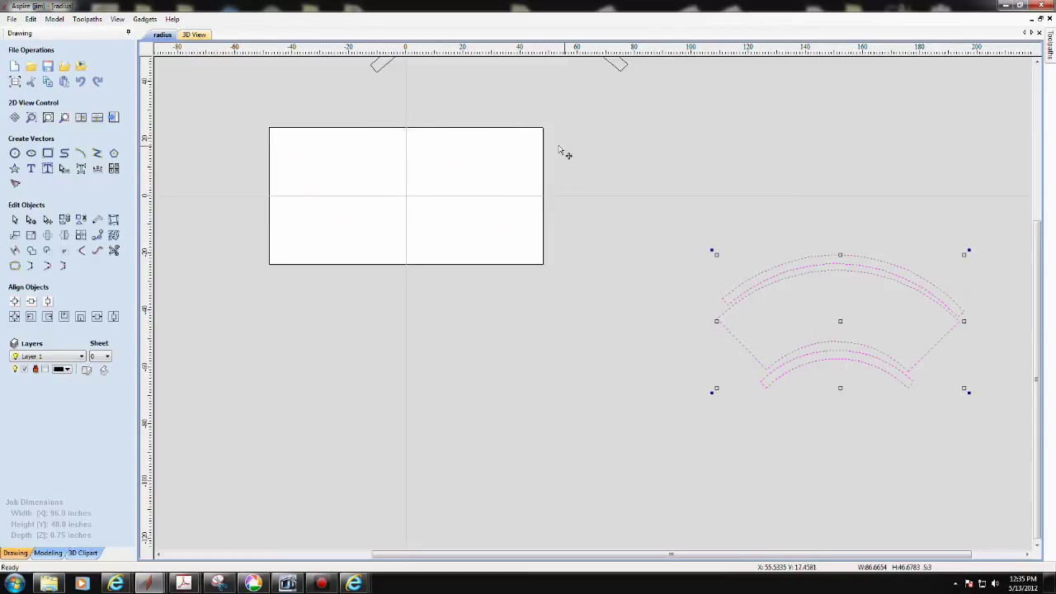
Move the remaining curved strip from above the sheet onto its lower half.
scroll(552, 141, "up", 4)
scroll(528, 132, "down", 6)
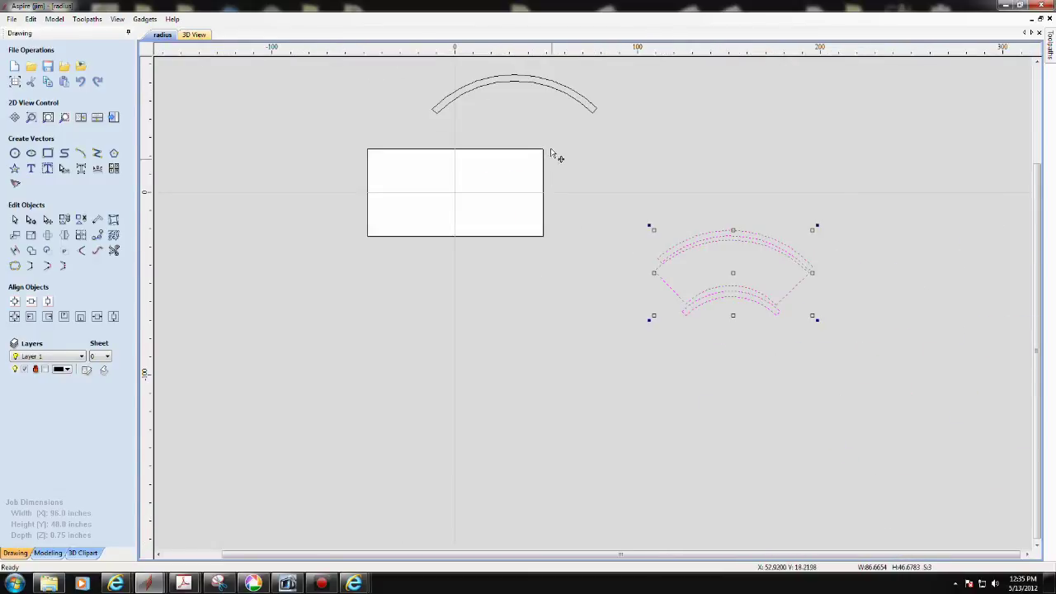
left_click(513, 81)
left_click_drag(514, 94, 457, 219)
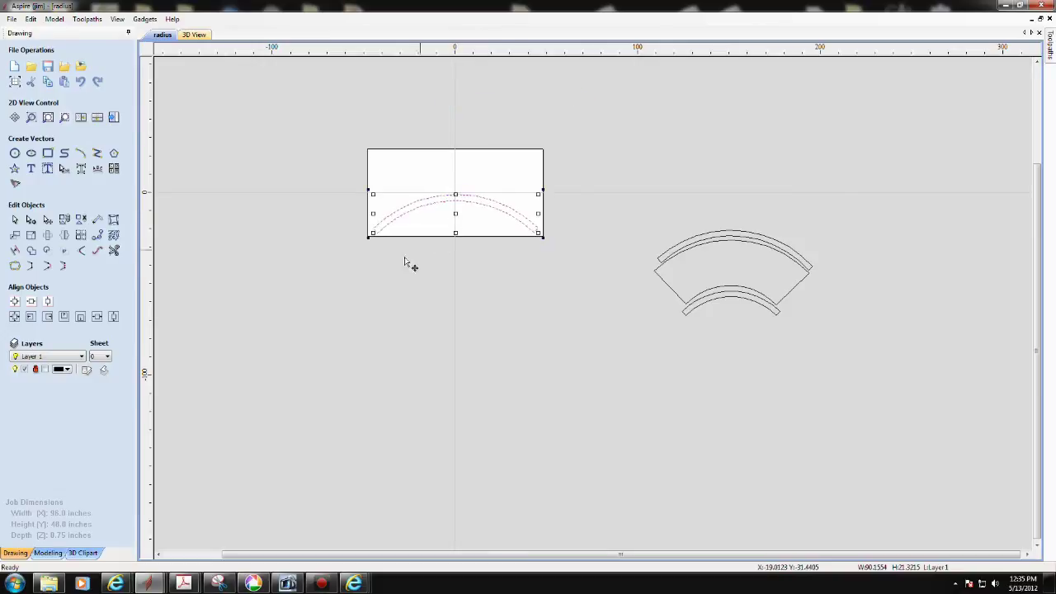
left_click(81, 237)
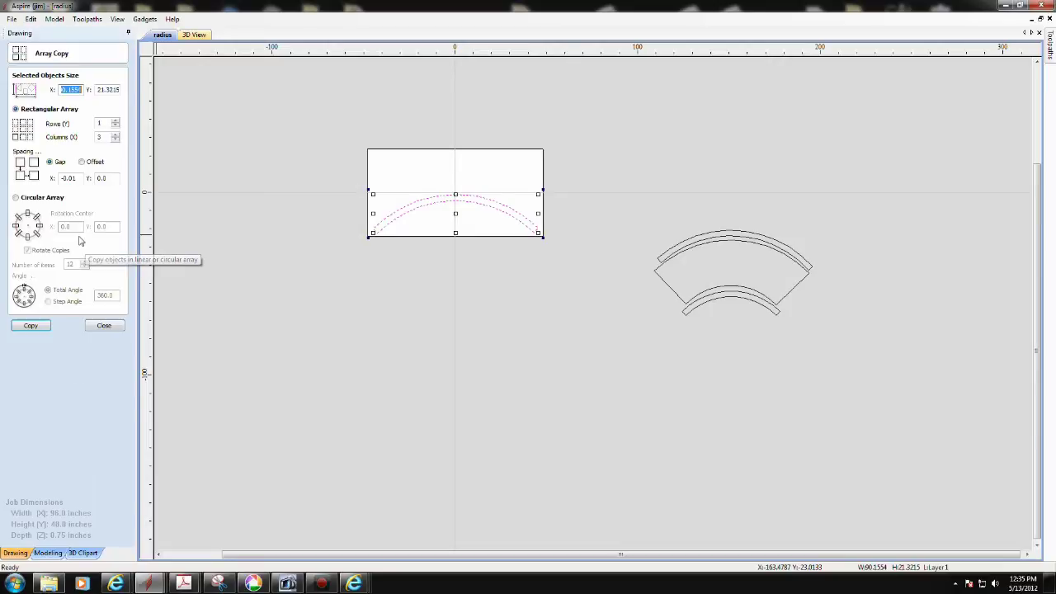
left_click(78, 178)
left_click(103, 324)
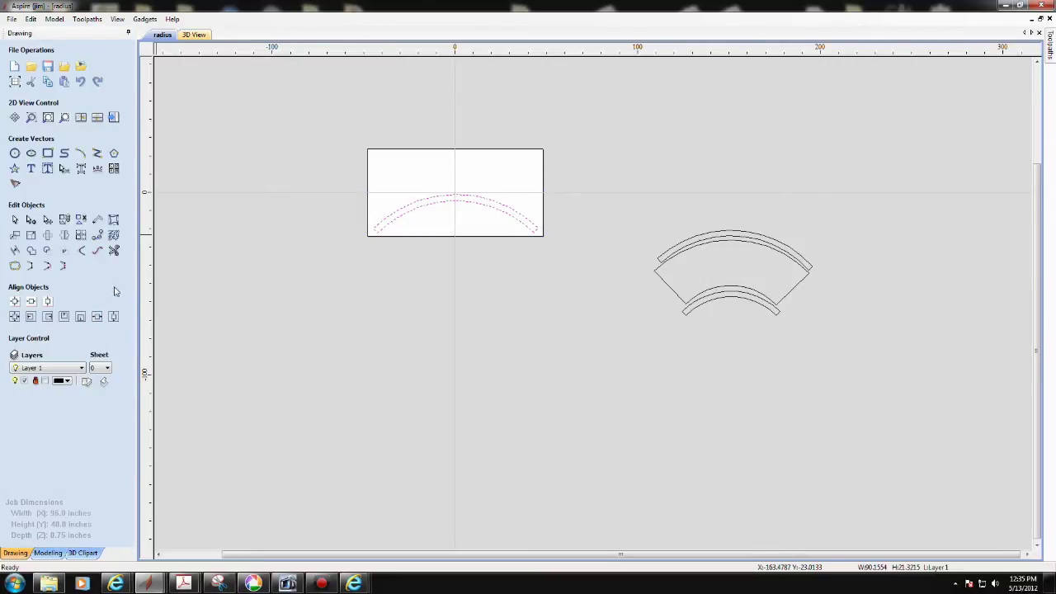
Nest four copies of the curved strip on the sheet, using a 0.75-inch clearance and a 0.5-inch border gap.
left_click(114, 237)
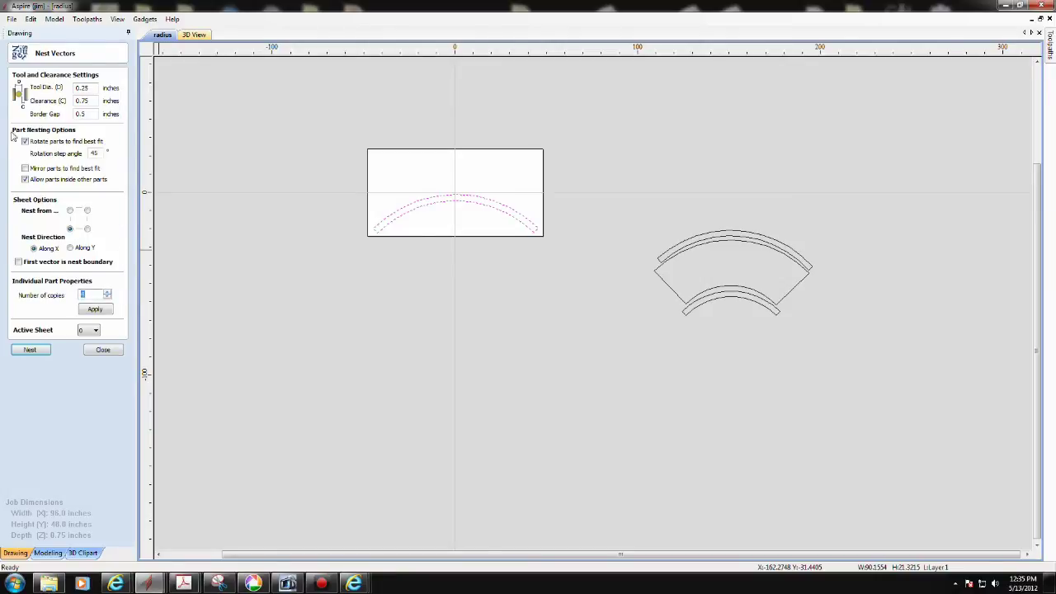
left_click(94, 308)
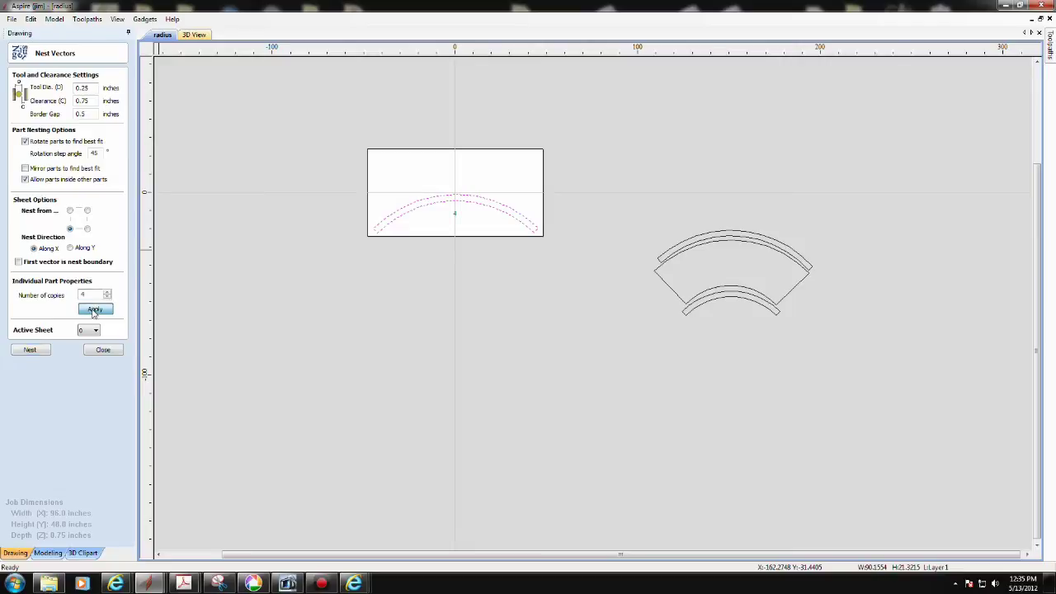
left_click(39, 352)
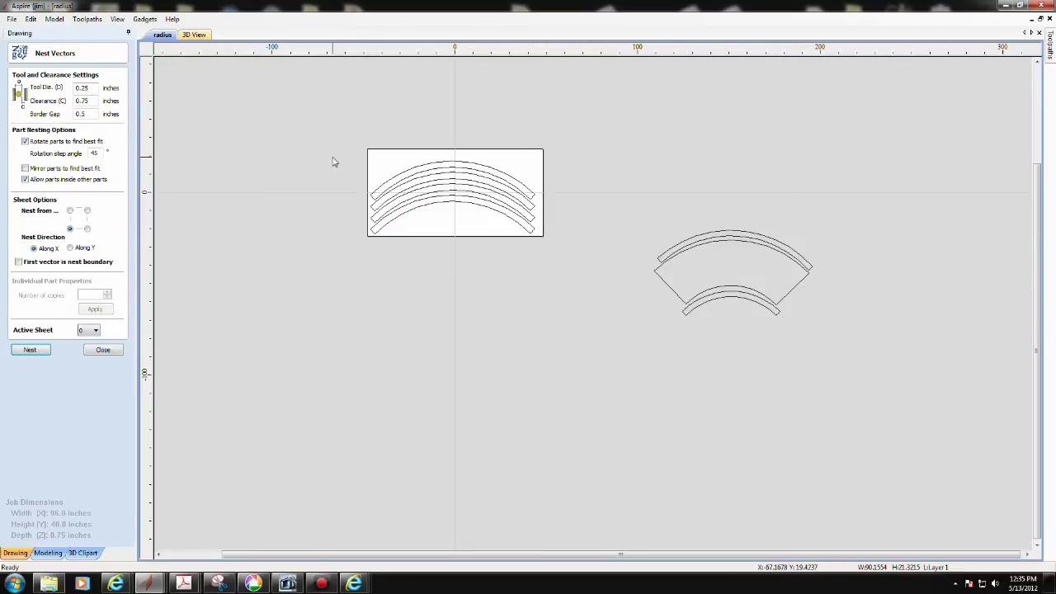
Select all four nested strips and calculate an outside profile toolpath 0.755 inches deep with the 0.25 inch end mill.
scroll(402, 156, "up", 4)
left_click_drag(290, 179, 753, 382)
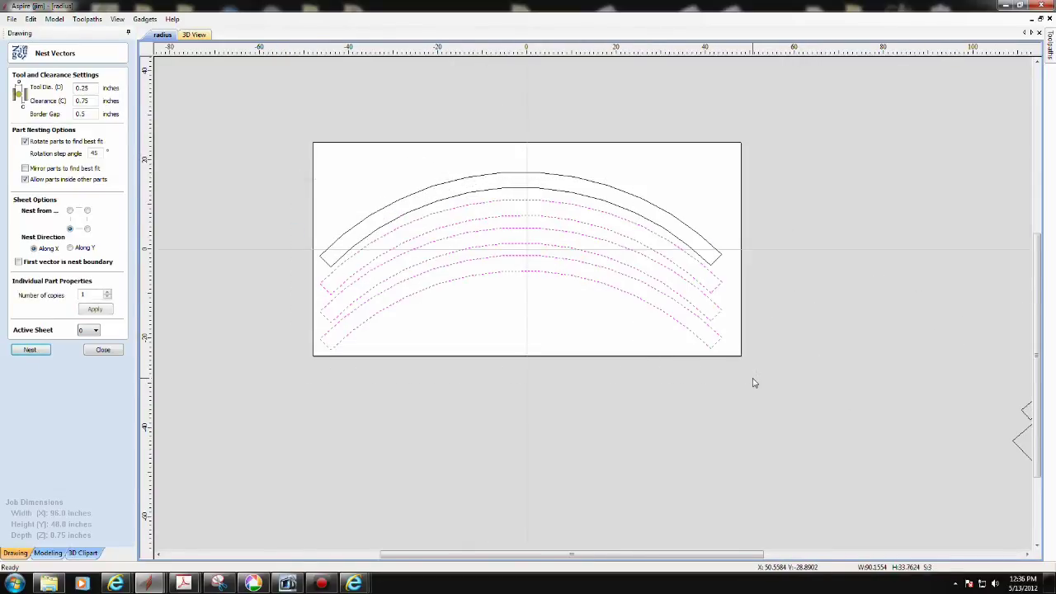
left_click(504, 195, "shift")
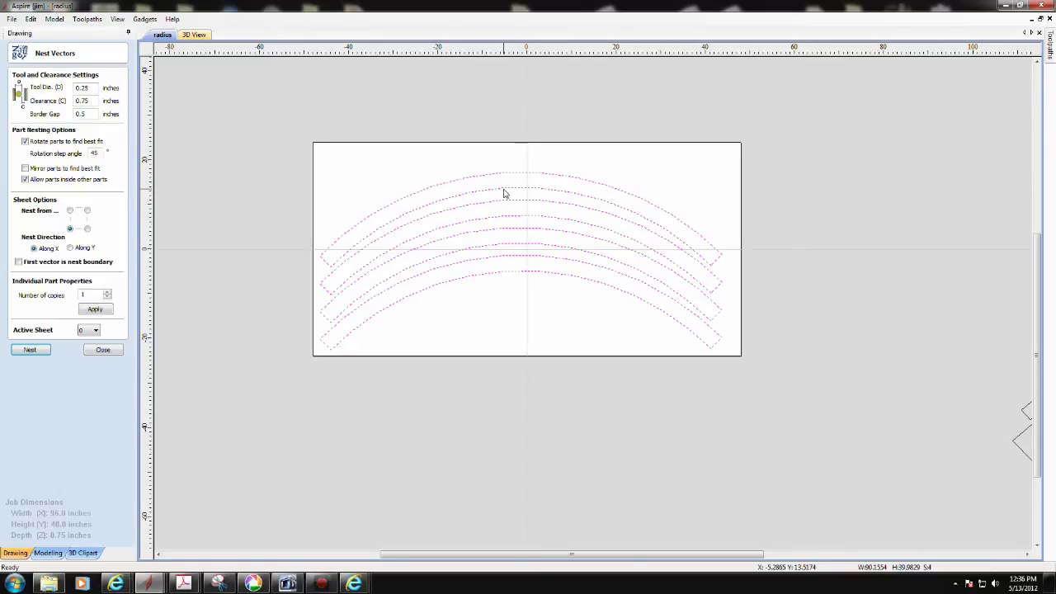
left_click(1050, 45)
left_click(1006, 380)
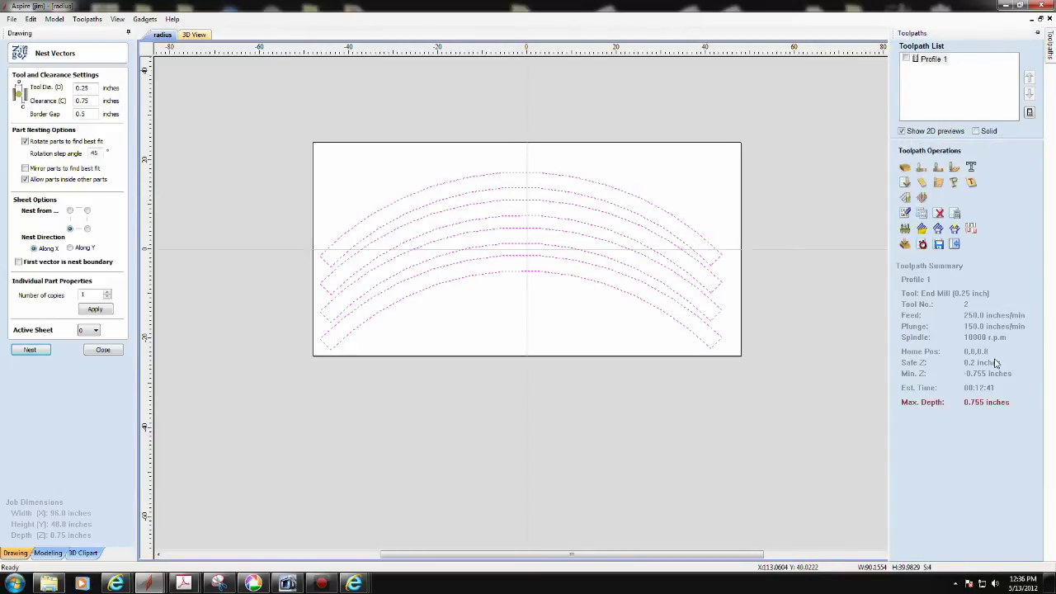
left_click(915, 169)
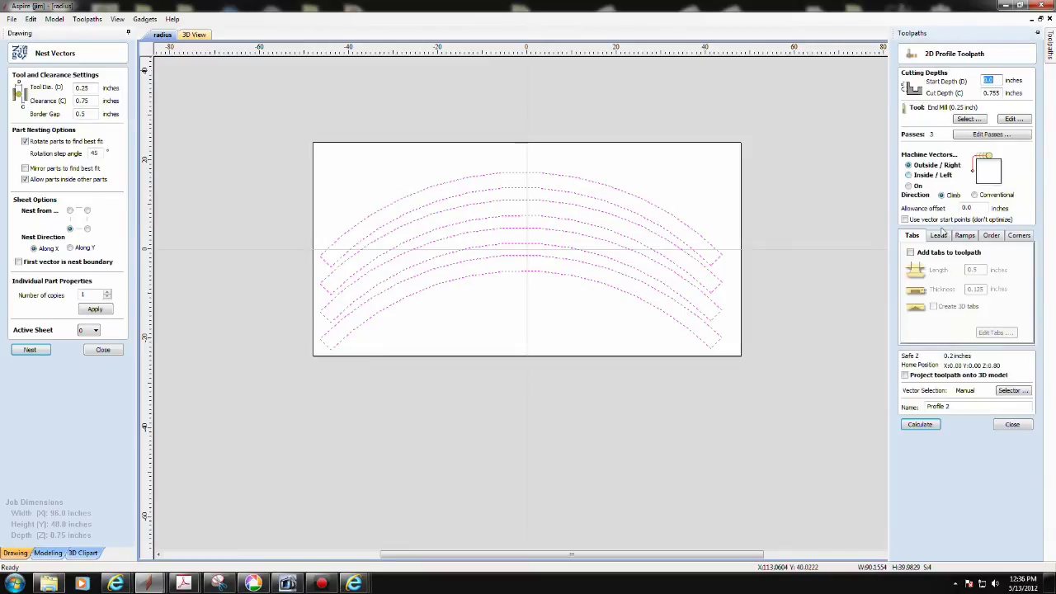
left_click(930, 425)
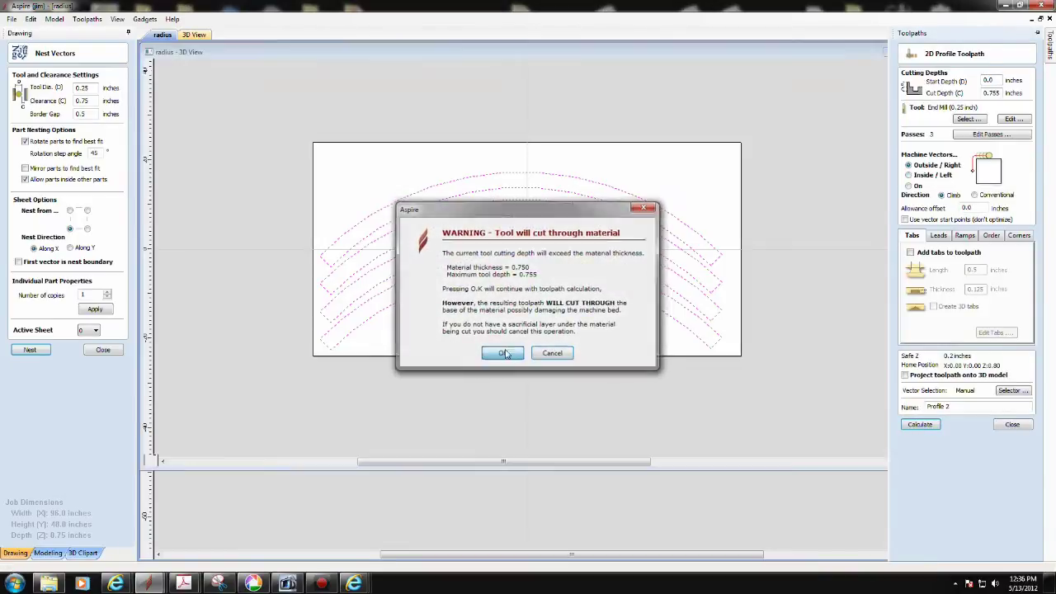
left_click(504, 353)
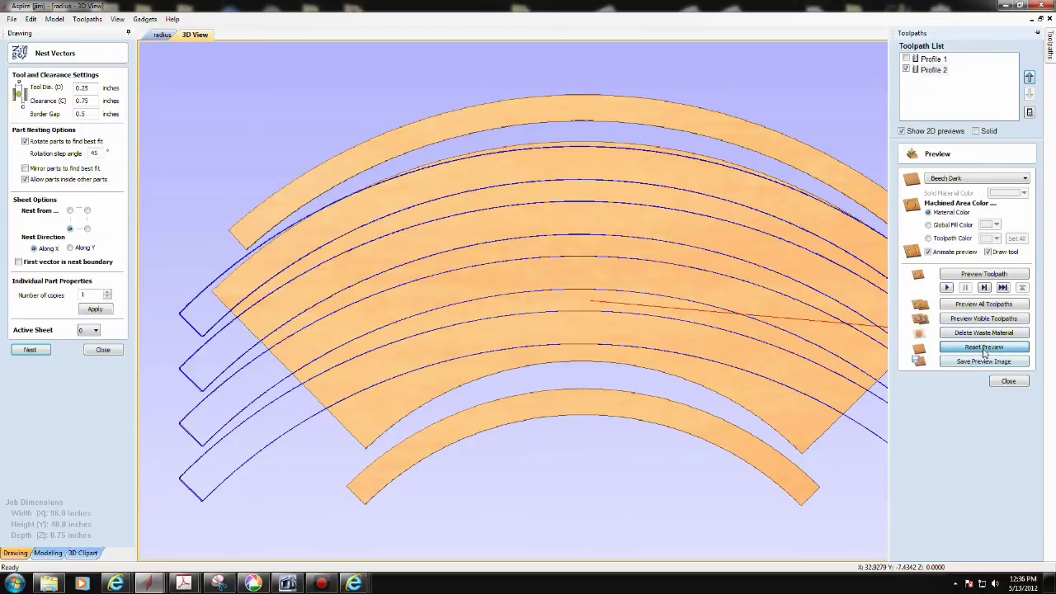
left_click(984, 347)
left_click(984, 305)
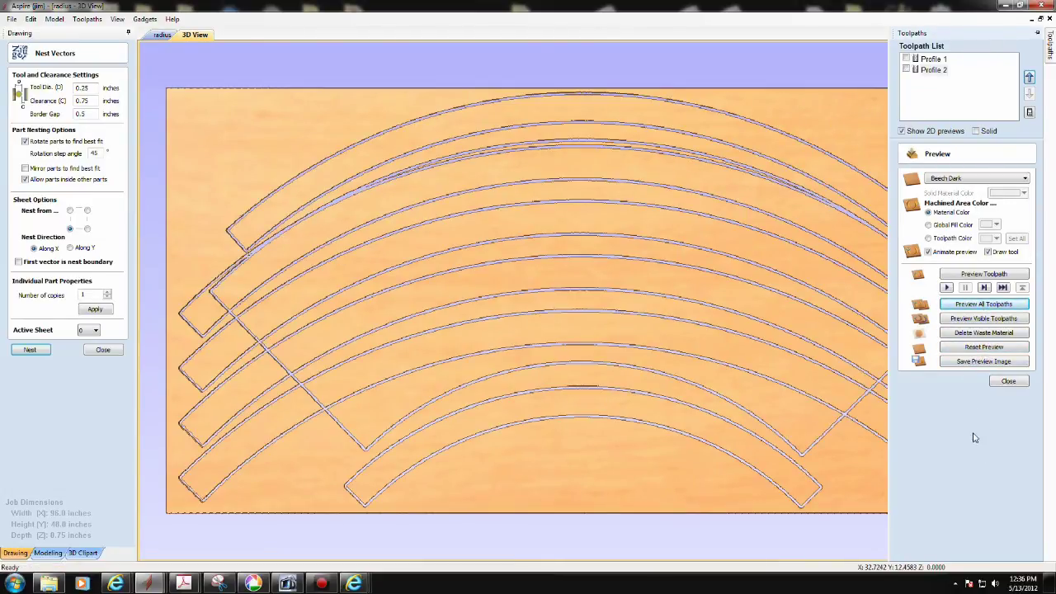
left_click(1008, 381)
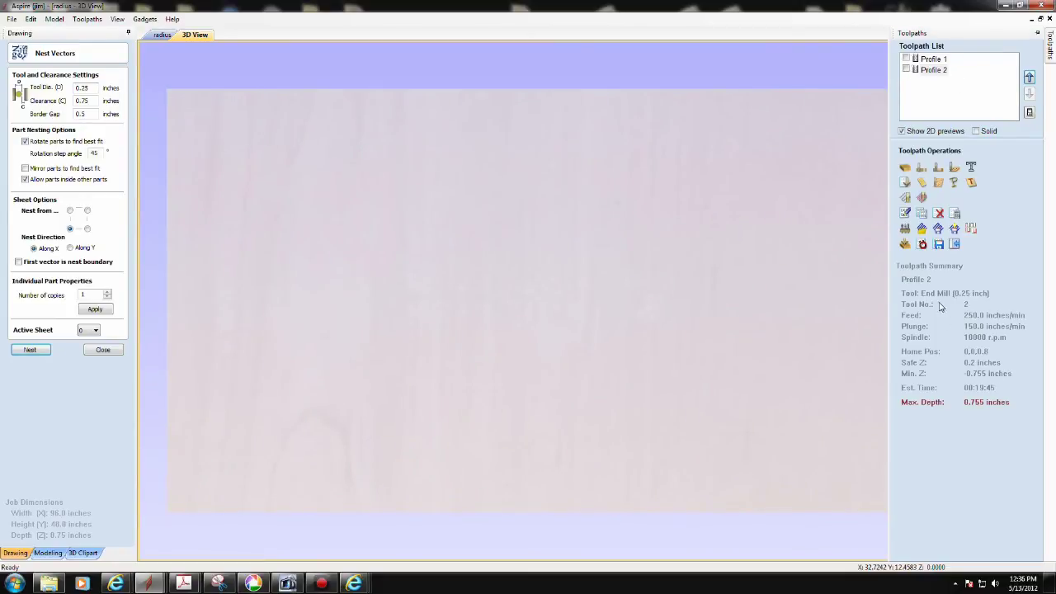
left_click(904, 243)
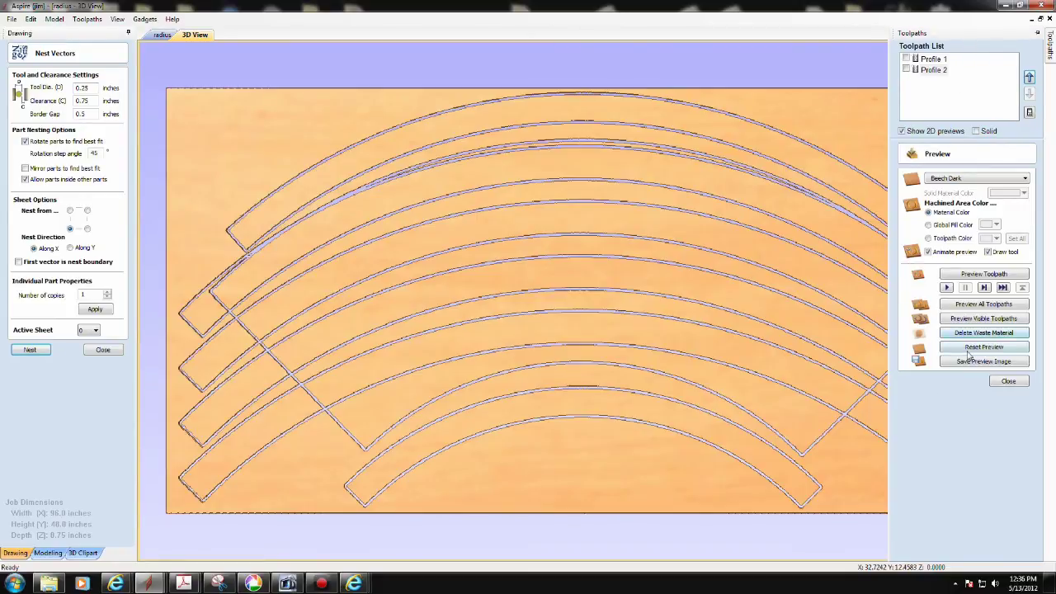
Preview only the Profile 2 toolpath on a fresh sheet and delete the waste material around the four curved strips.
left_click(969, 350)
left_click(907, 70)
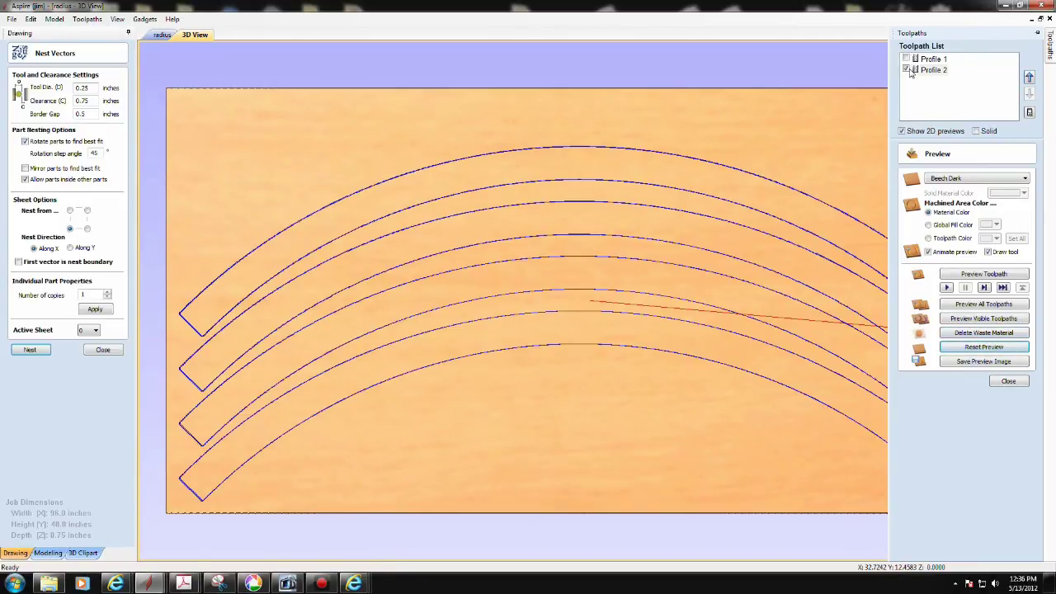
left_click(975, 276)
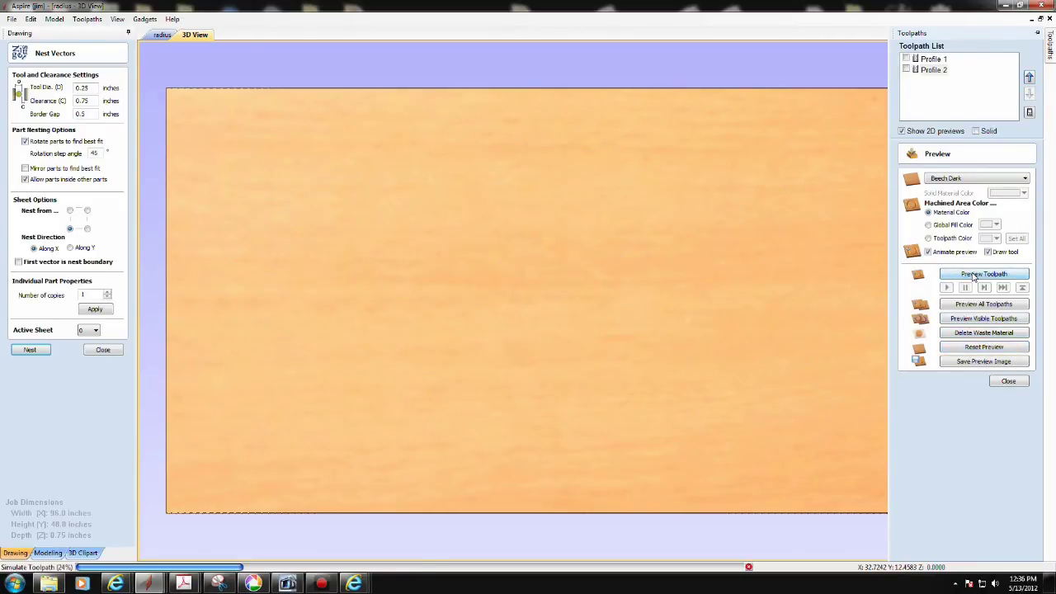
left_click(983, 332)
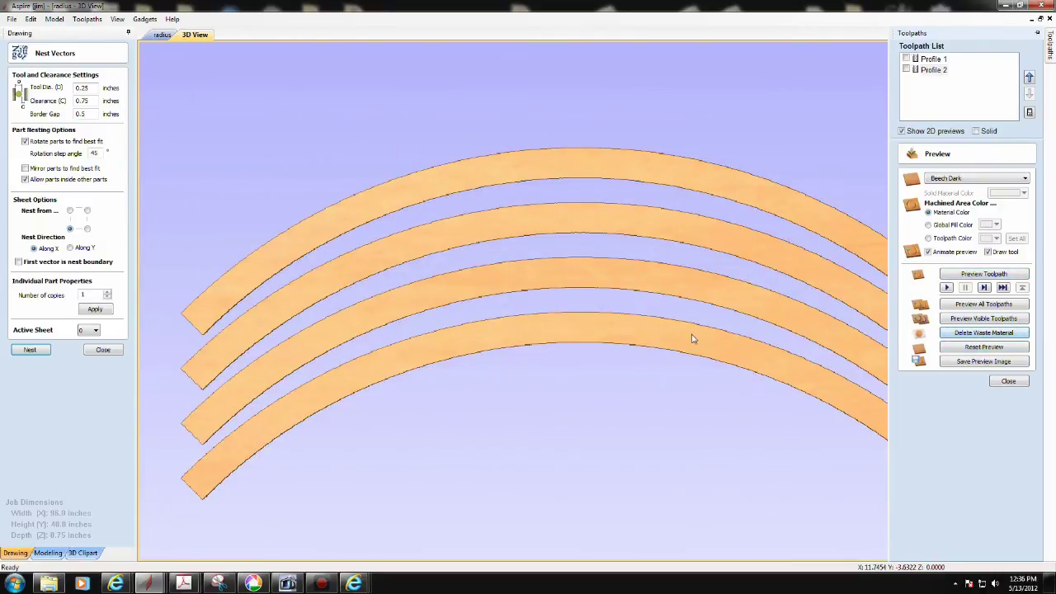
scroll(689, 355, "down", 3)
left_click_drag(684, 380, 599, 315)
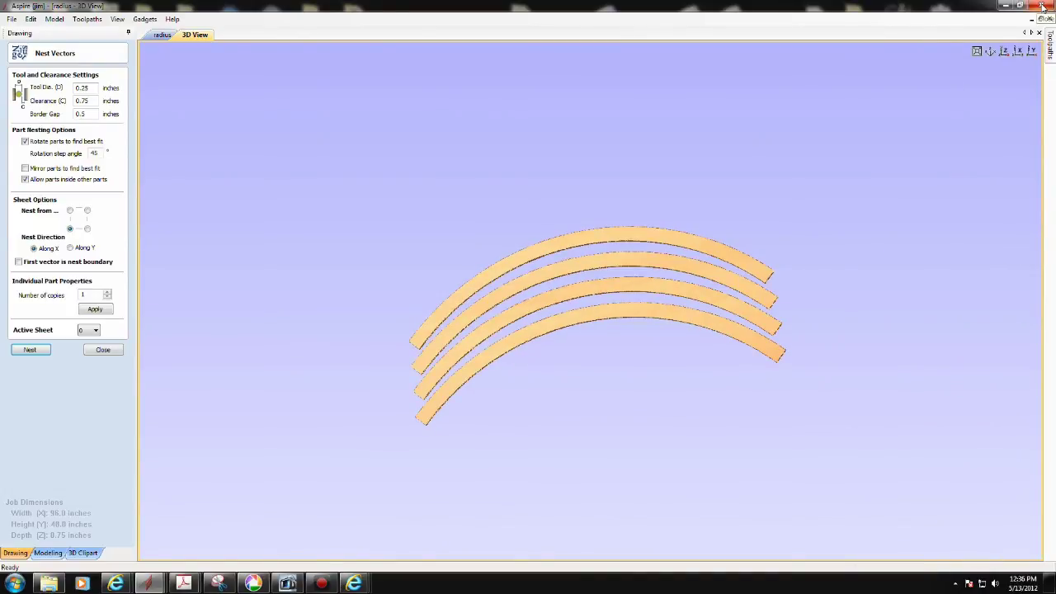
Minimize Aspire, bring up the photo of the built curved counter in Picasa for viewing, and minimize it again.
left_click(1003, 6)
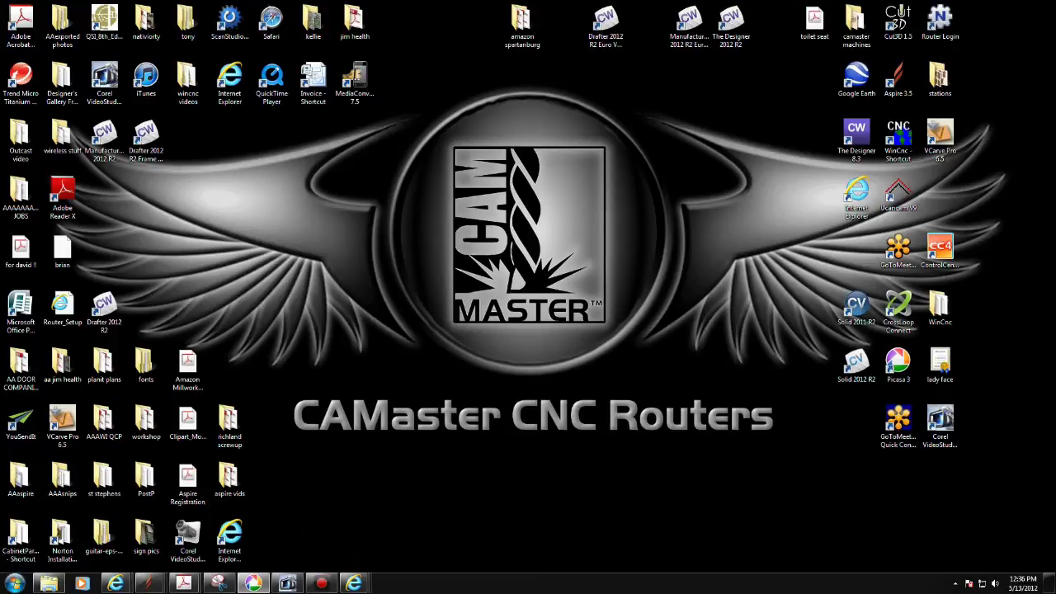
left_click_drag(1055, 70, 519, 36)
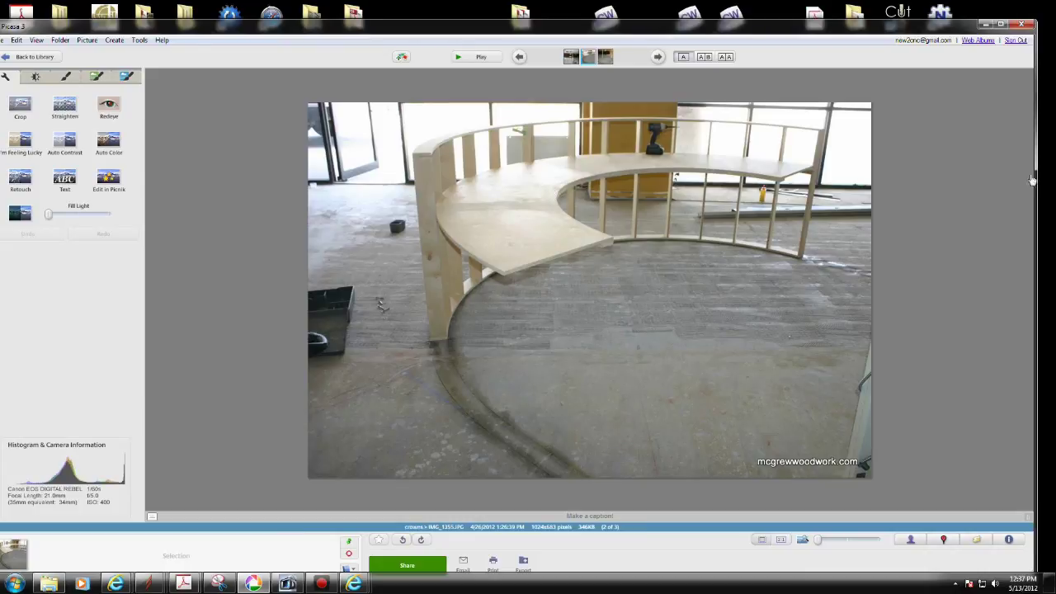
left_click(985, 24)
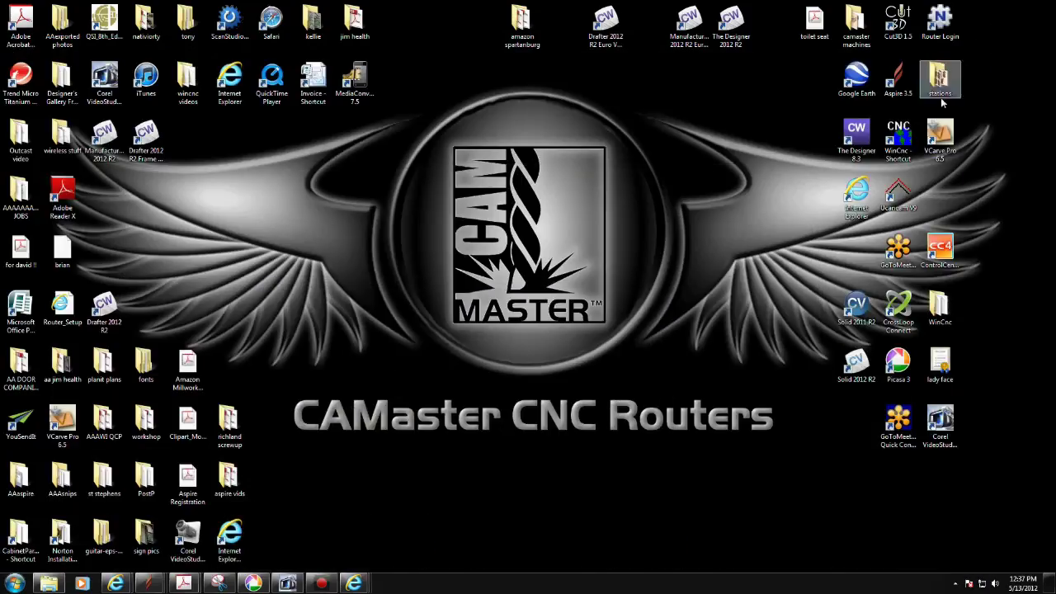